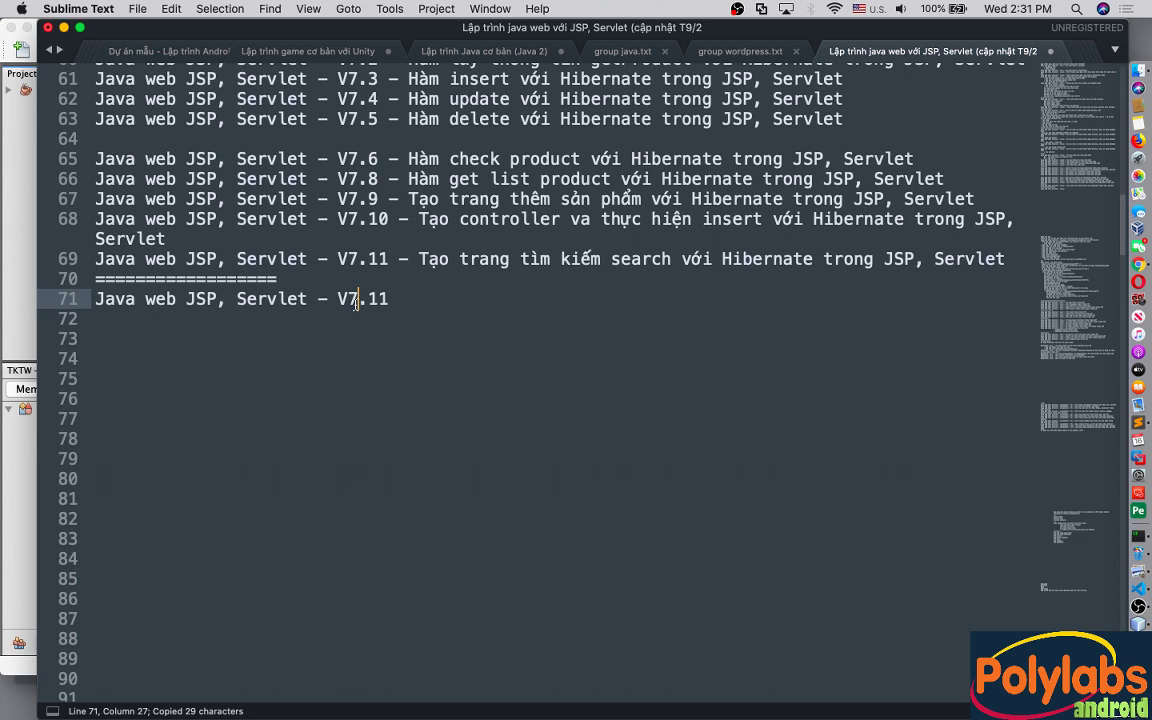
# Step: Change the lesson title on line 71 to begin with "Hibernate - V8.01 -"
pyautogui.press('BackSpace')
pyautogui.write('8')
pyautogui.press('Right')
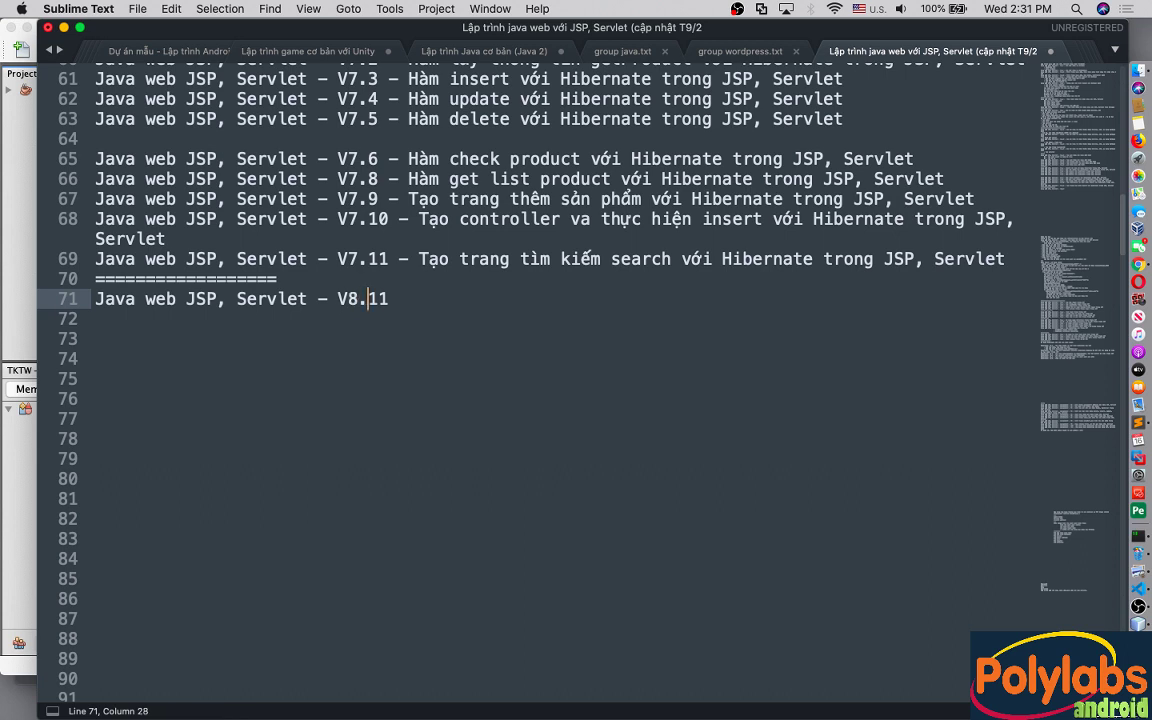
pyautogui.press('Delete')
pyautogui.press('Delete')
pyautogui.write('01')
pyautogui.write(' -')
pyautogui.moveTo(308, 299); pyautogui.dragTo(95, 299)
pyautogui.write('Hib')
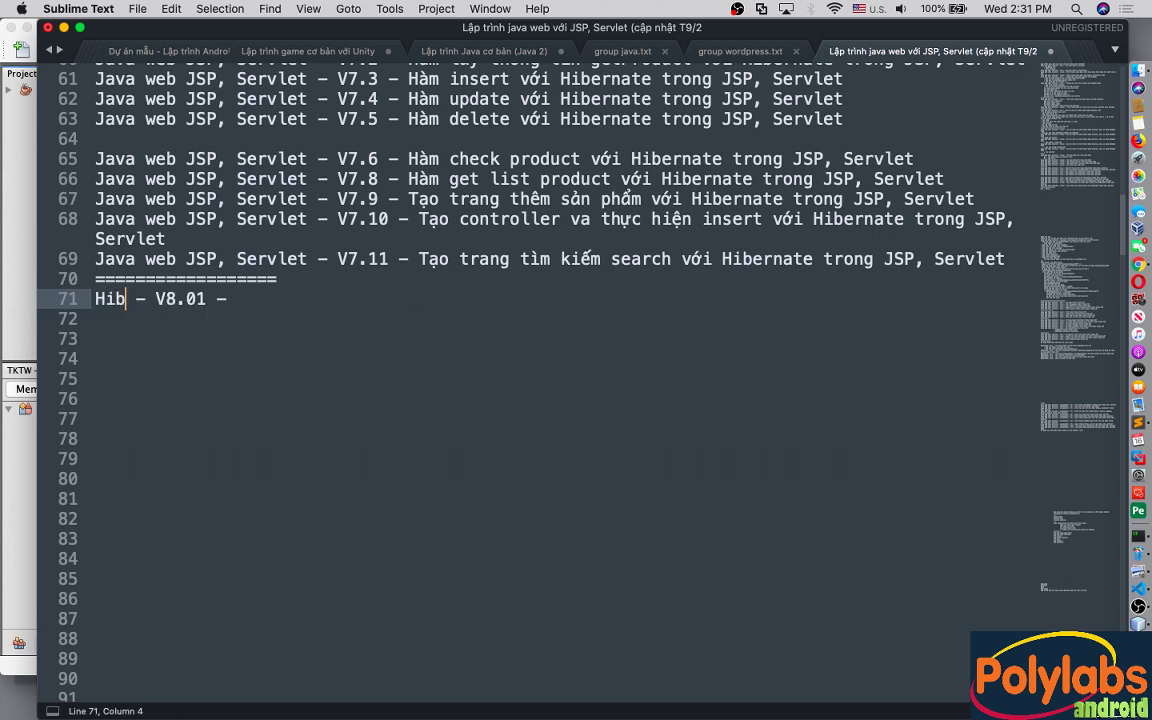
pyautogui.write('ernate')
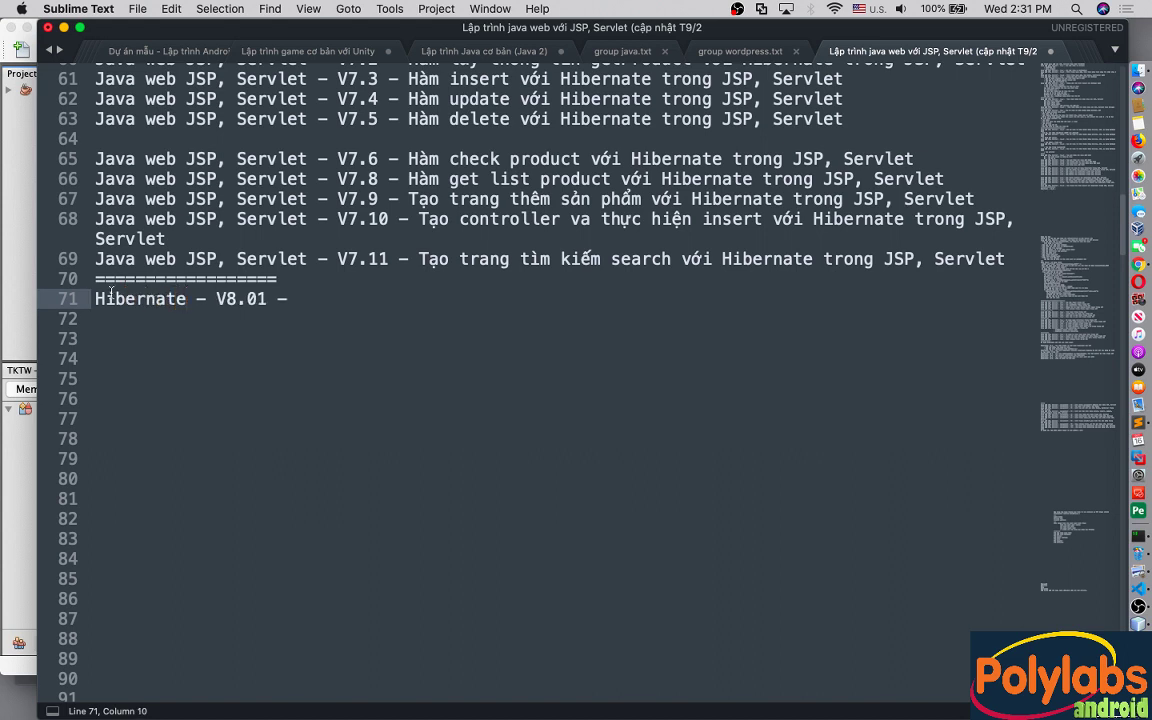
# Step: Switch the input source to Telex and append "Tạo bảng dữ liệu Lop, SinhVien trong MySQL" to the line 71 title
pyautogui.click(322, 301)
pyautogui.click(868, 9)
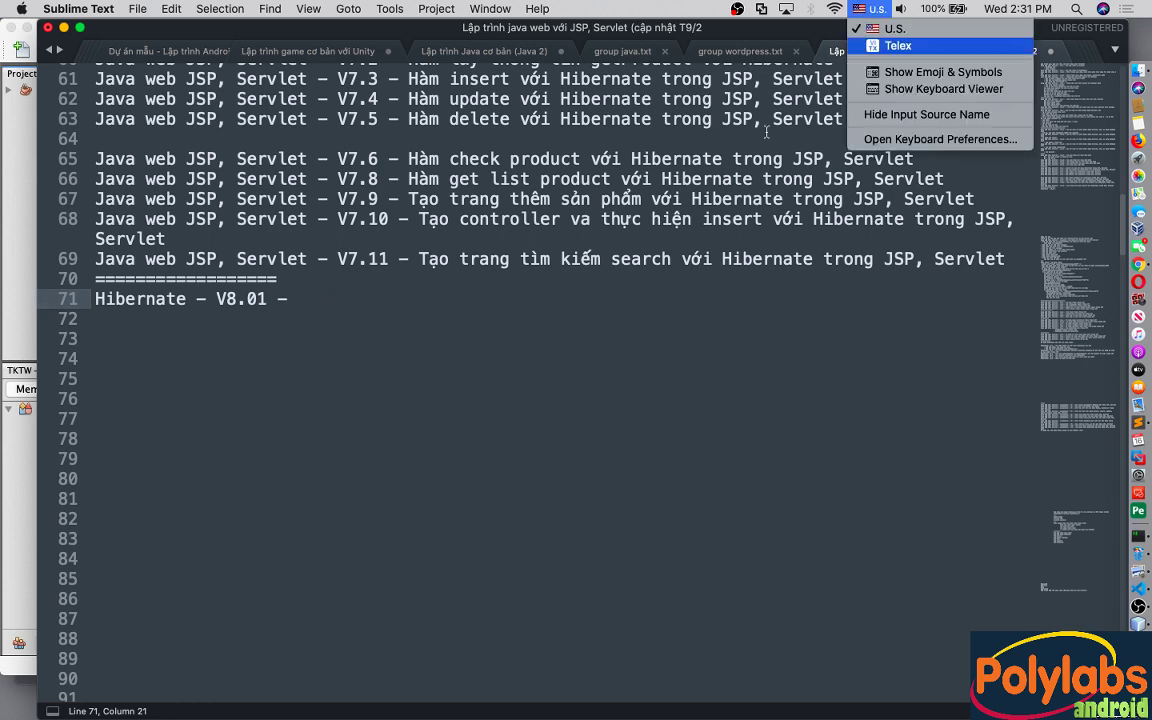
pyautogui.press('Return')
pyautogui.write('Tạo ba')
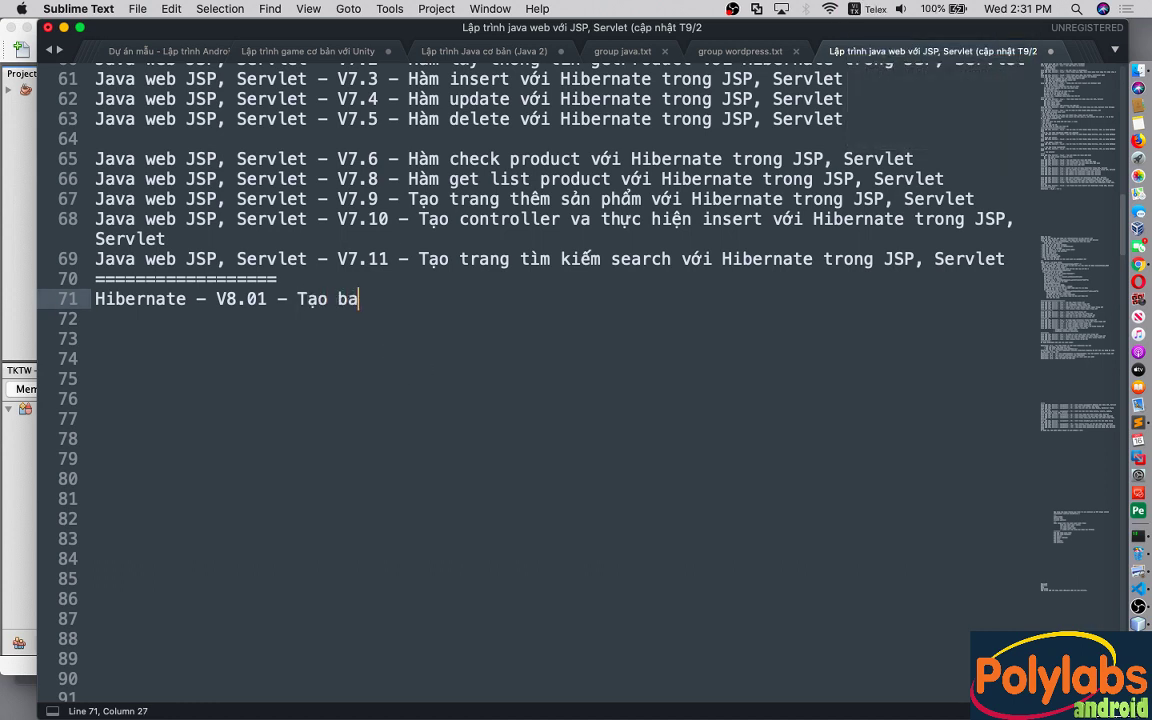
pyautogui.press('BackSpace')
pyautogui.write('ảng dữ liệu')
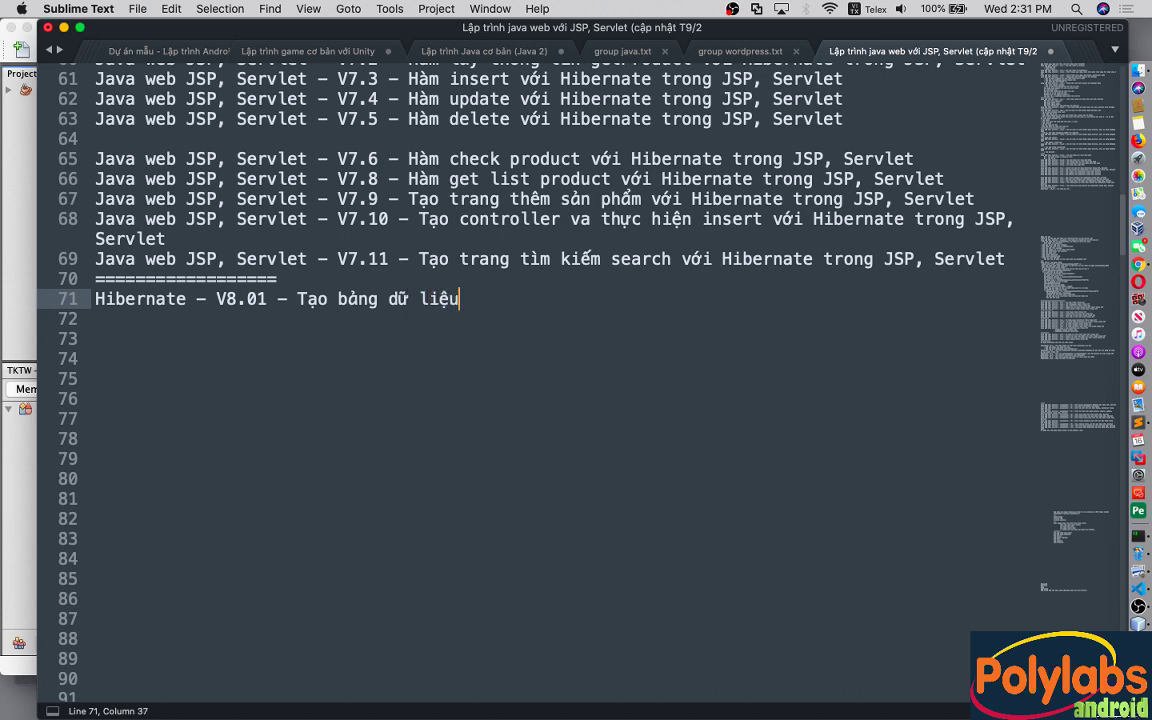
pyautogui.write(' Lo')
pyautogui.press('BackSpace')
pyautogui.press('BackSpace')
pyautogui.write('Lop, Sin')
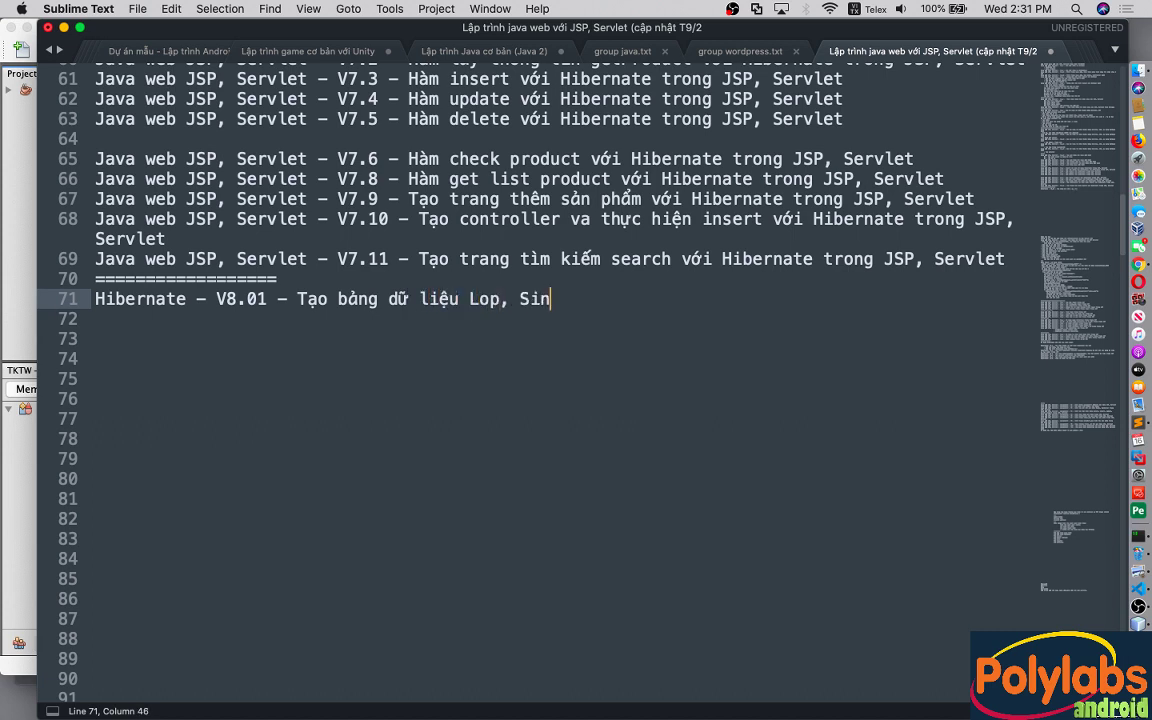
pyautogui.write('h Vien tr')
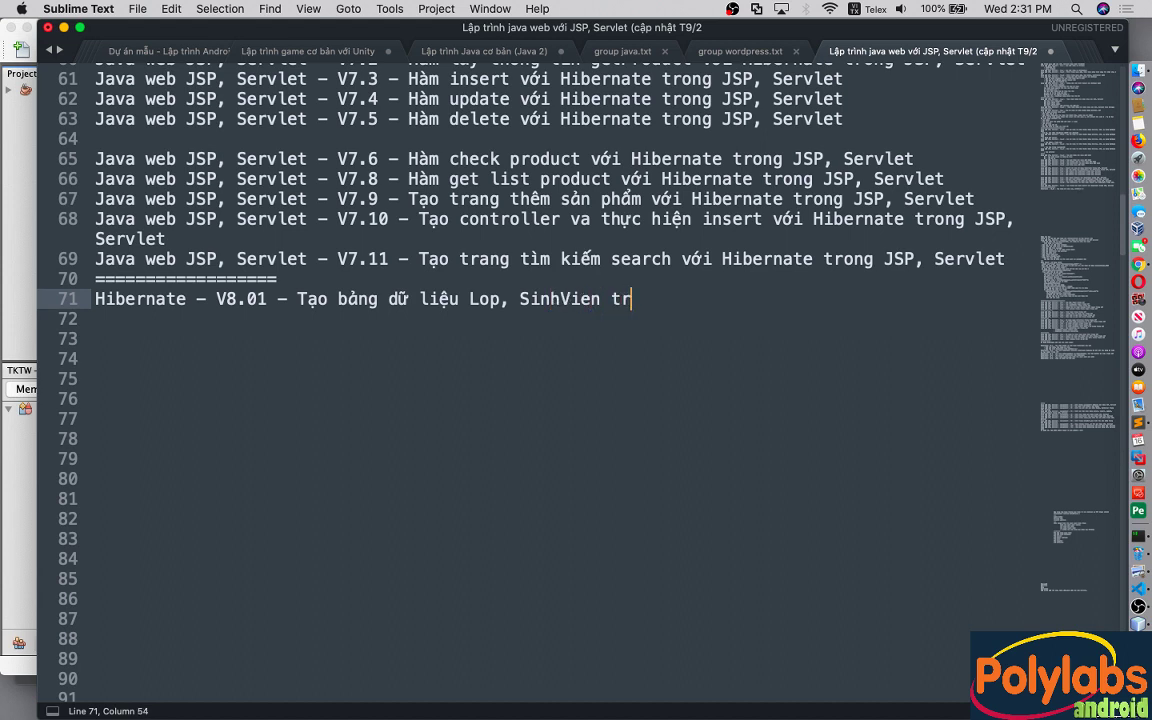
pyautogui.write('o')
pyautogui.write('ng Mý')
pyautogui.write('sQL')
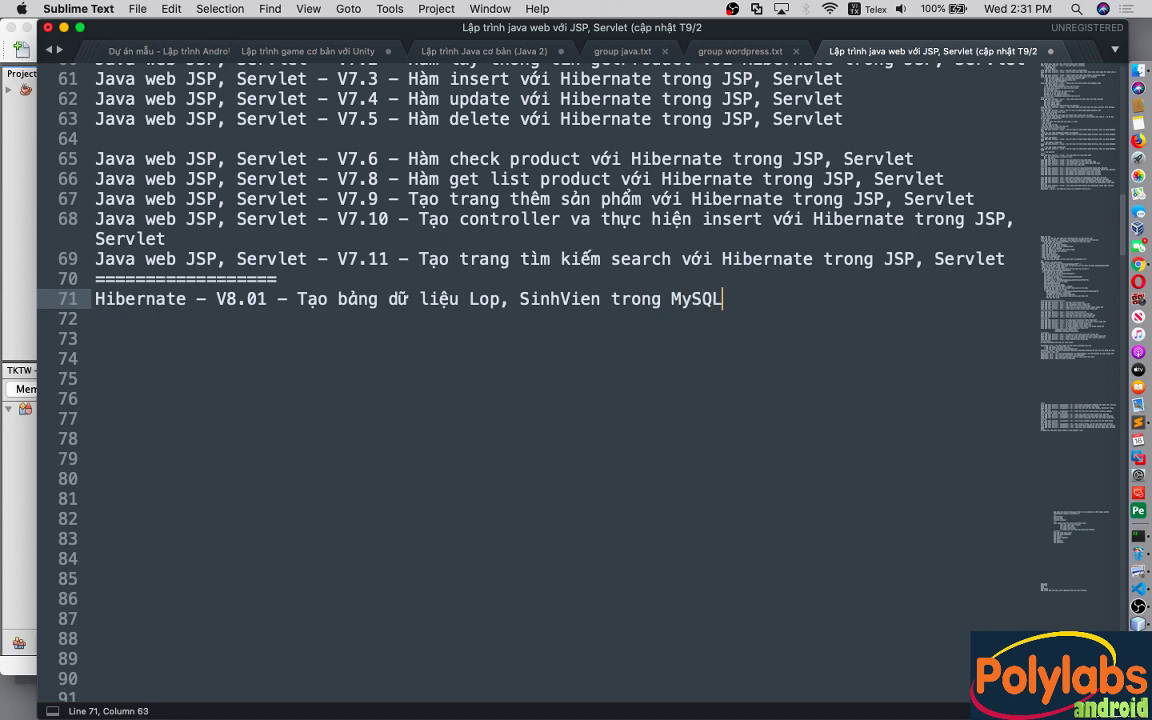
# Step: Switch to Finder and launch manager-osx from the XAMPP applications folder, authorizing it with the account password
pyautogui.click(1139, 263)
pyautogui.click(1139, 73)
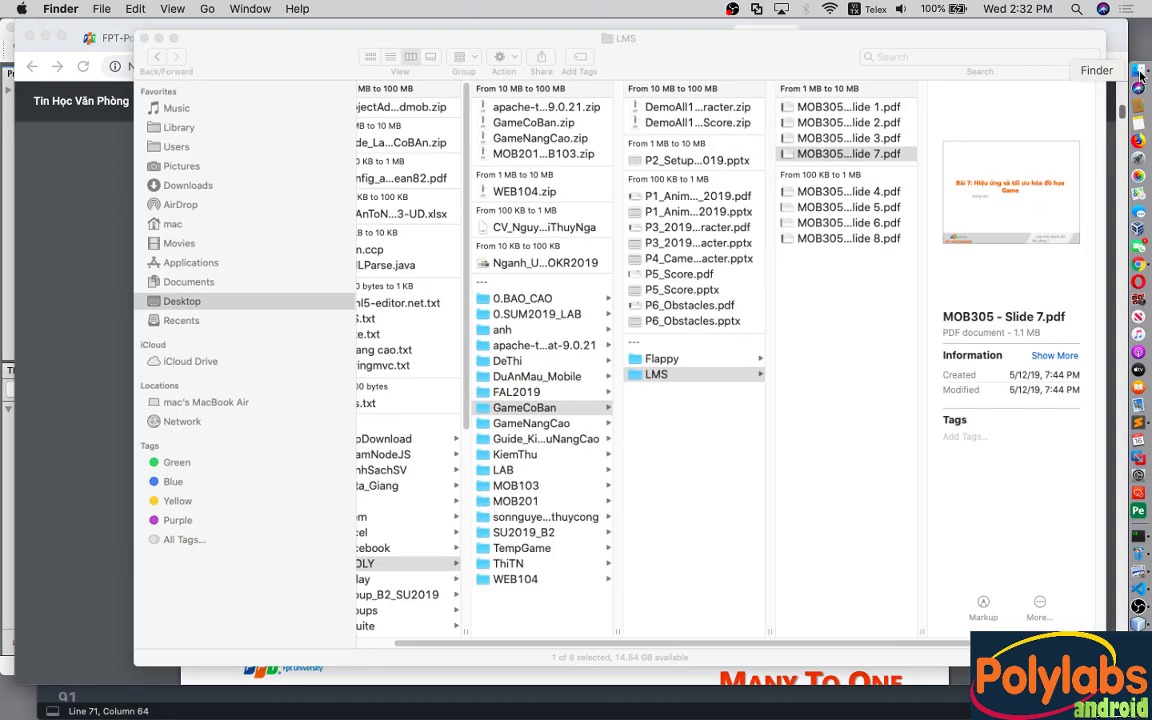
pyautogui.click(131, 283)
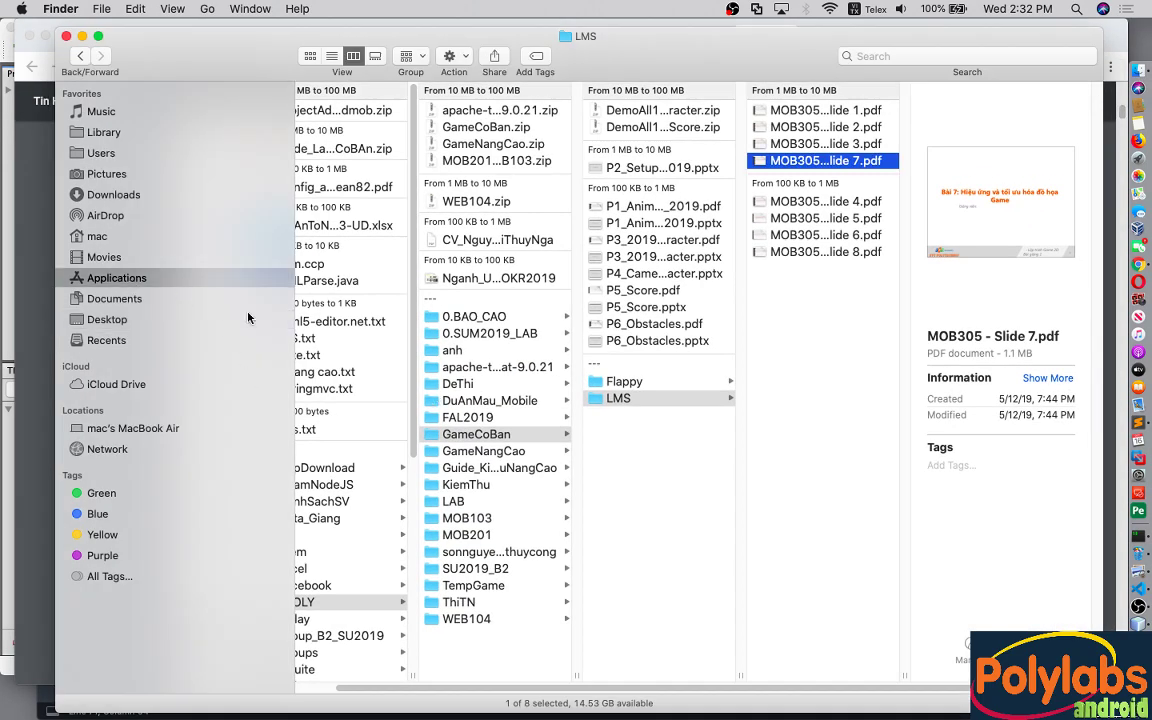
pyautogui.scroll(-10, 428, 550)
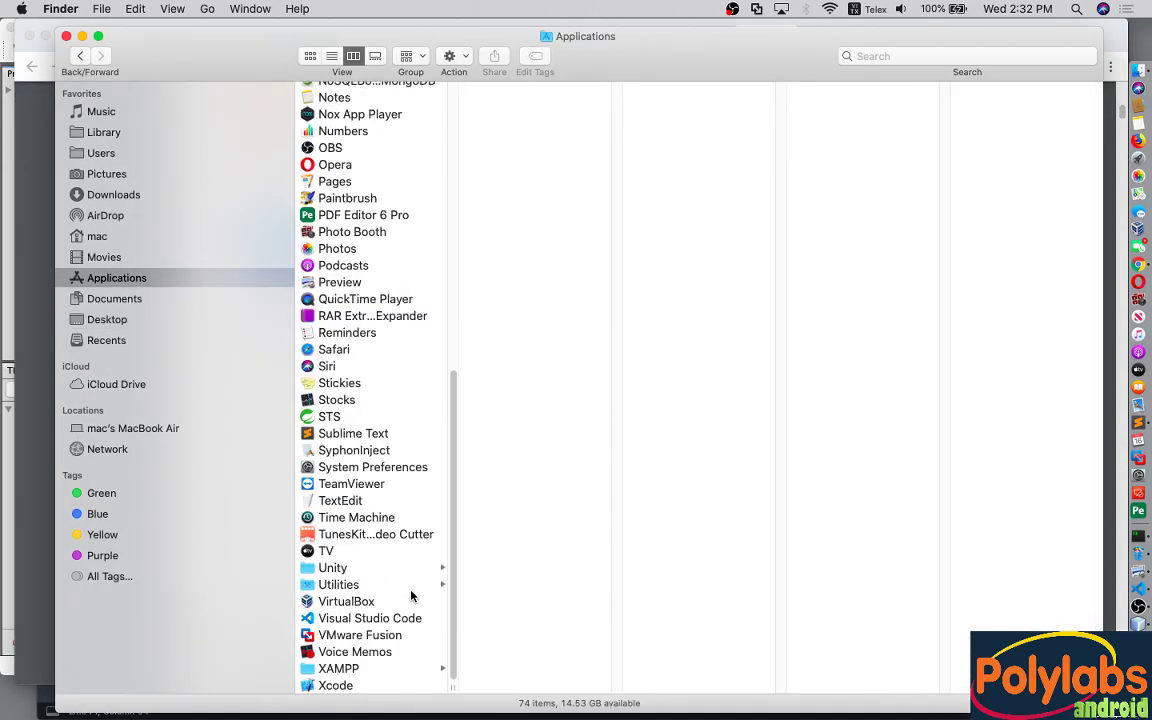
pyautogui.click(400, 668)
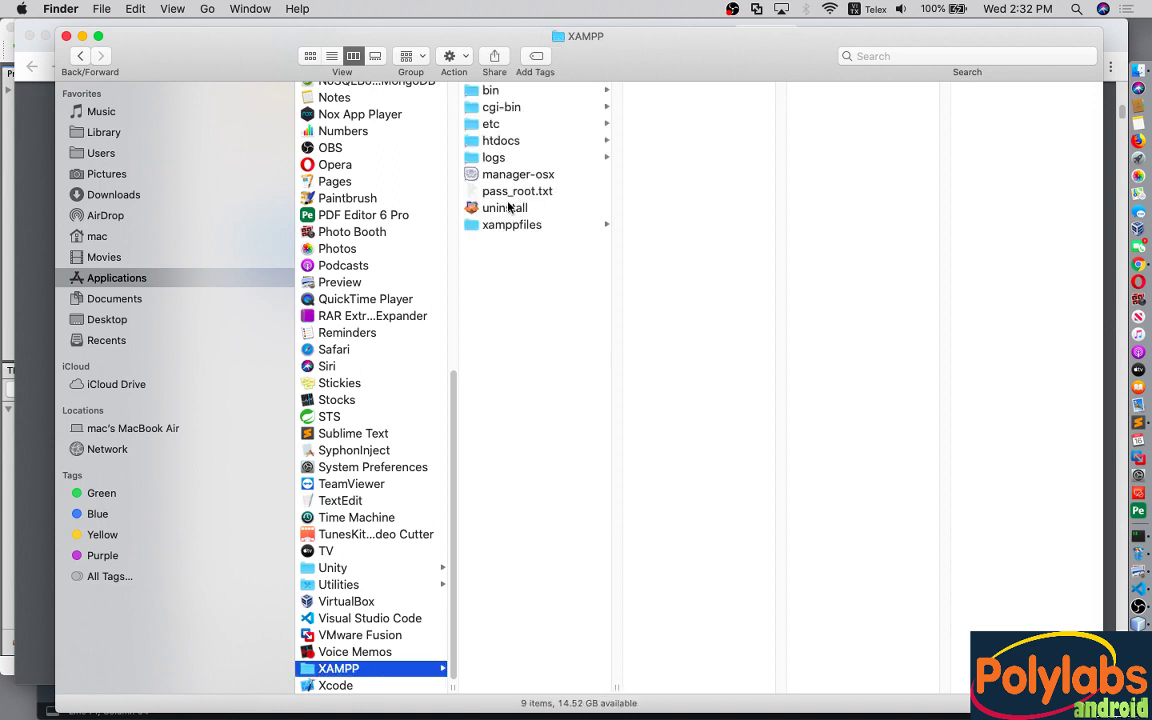
pyautogui.doubleClick(518, 176)
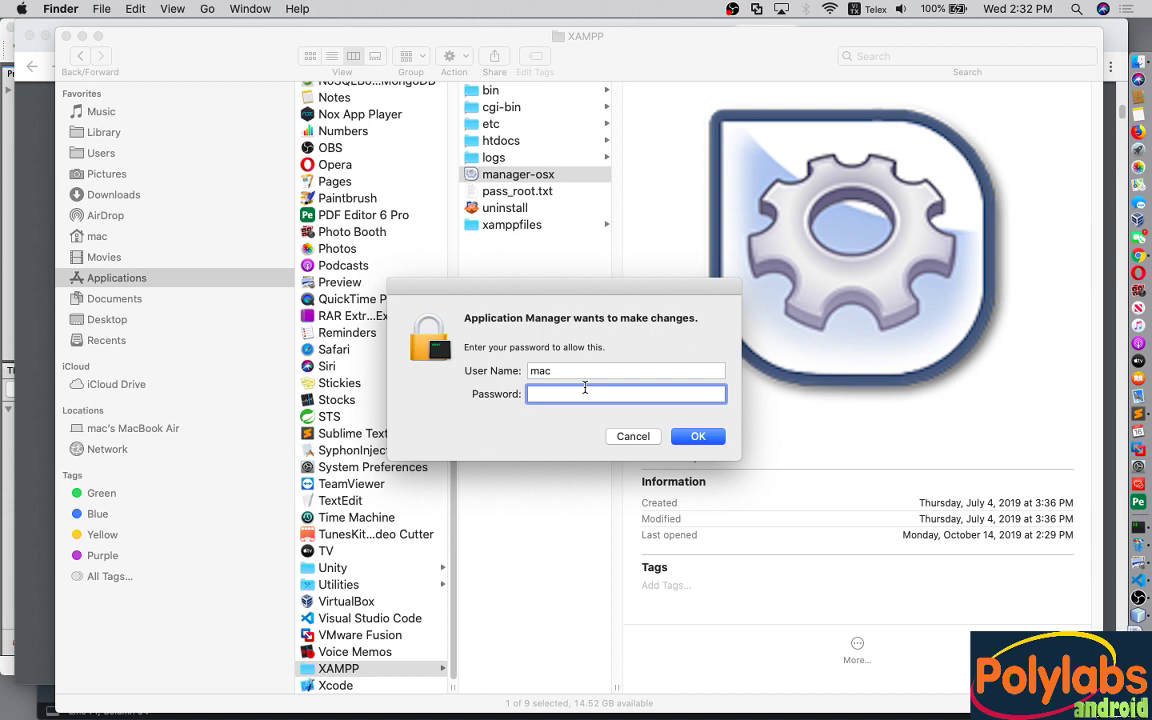
pyautogui.write('•••••')
pyautogui.press('Return')
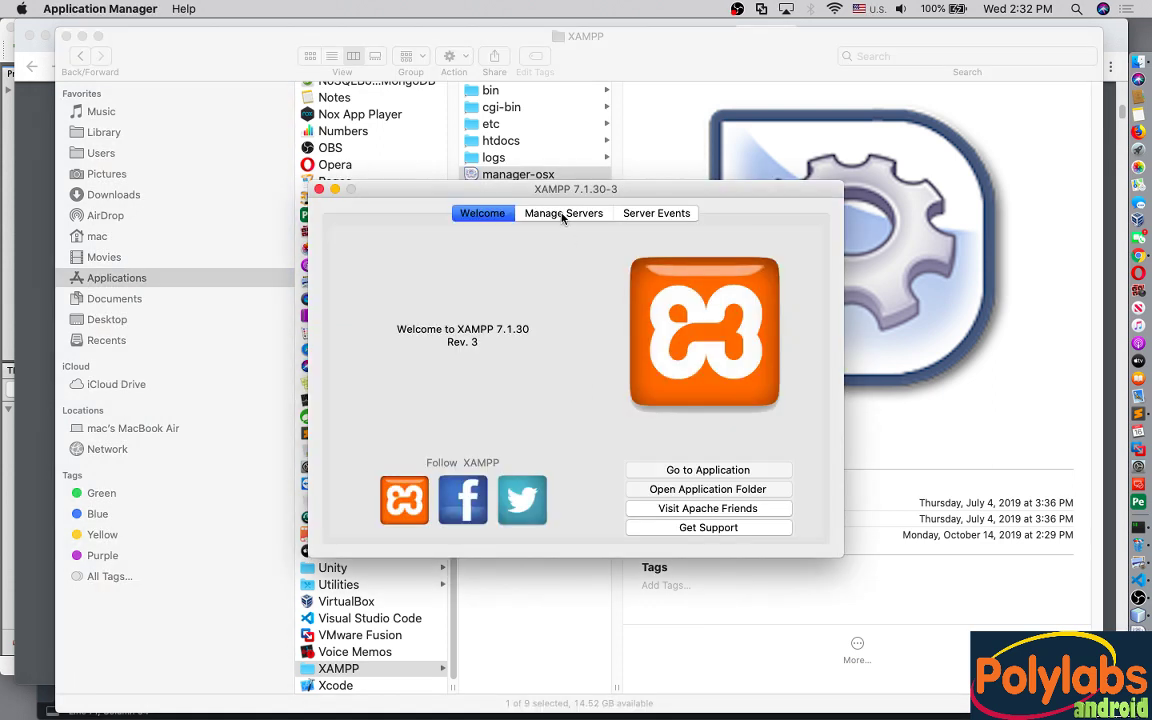
# Step: Start the MySQL Database and Apache Web Server in the XAMPP manager and close its window
pyautogui.click(522, 213)
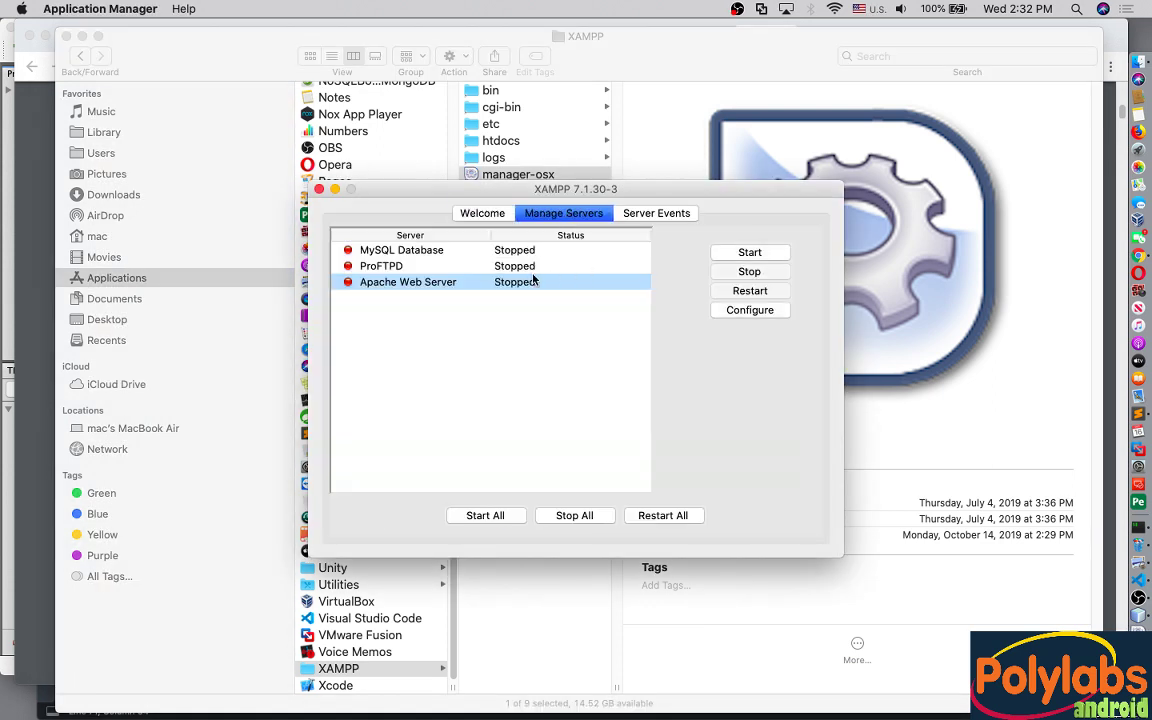
pyautogui.click(467, 251)
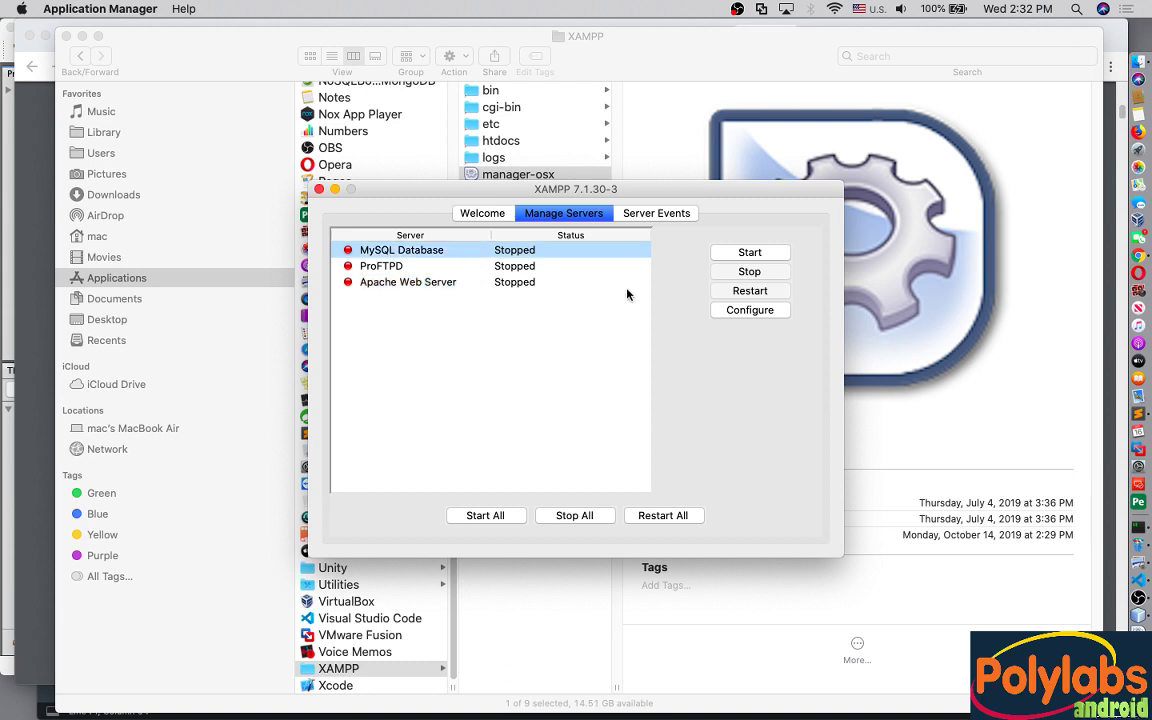
pyautogui.click(733, 256)
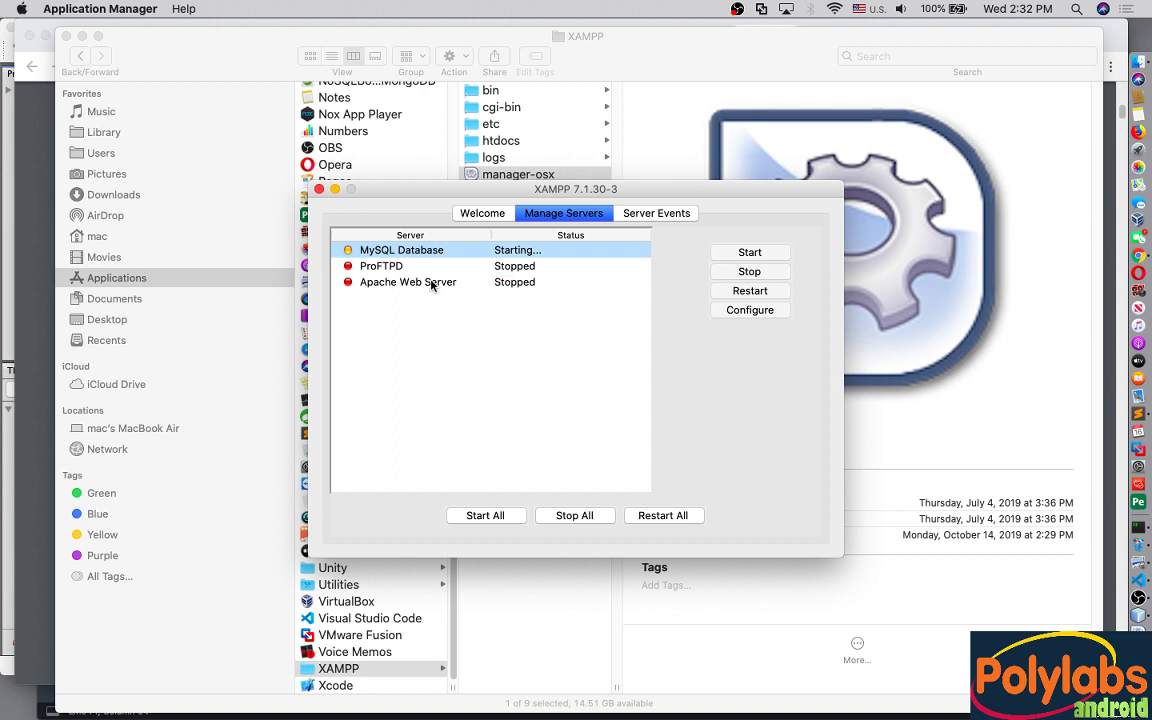
pyautogui.click(430, 285)
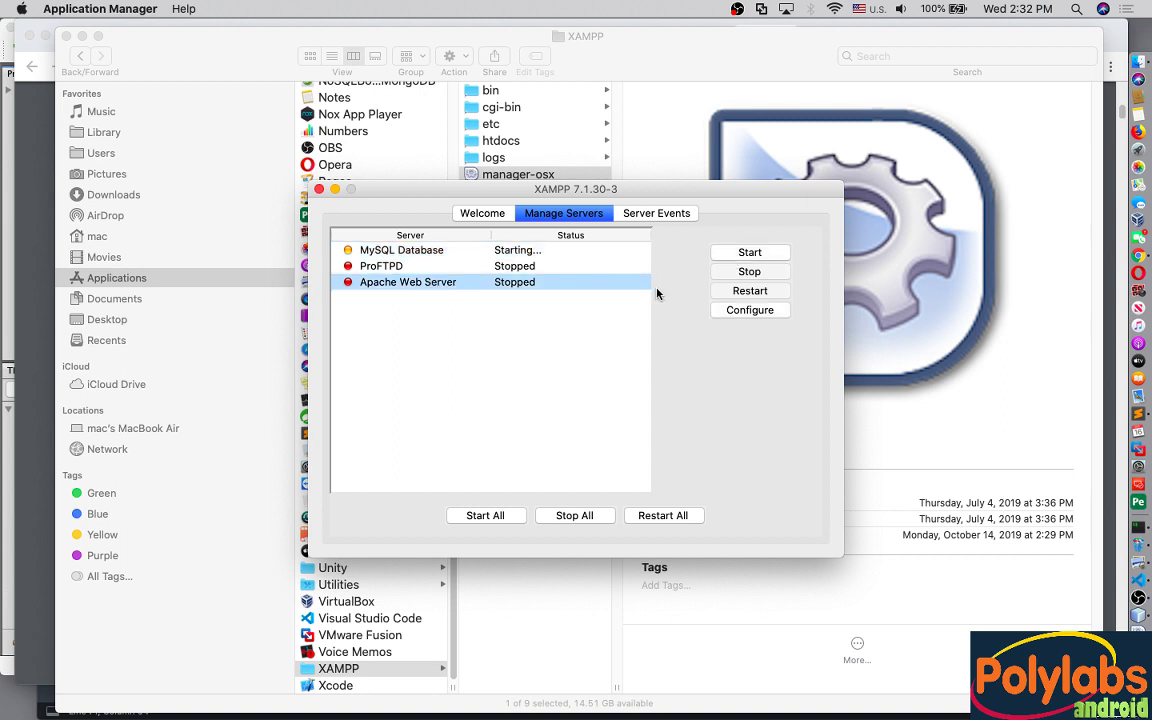
pyautogui.click(727, 252)
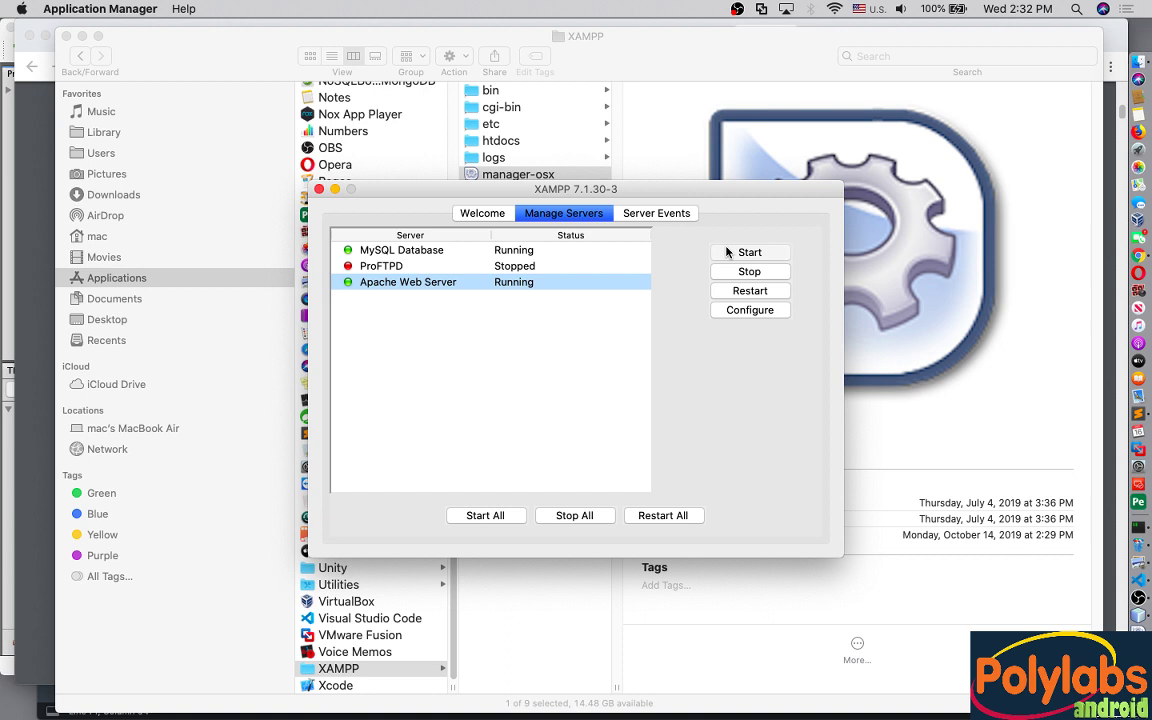
pyautogui.click(319, 190)
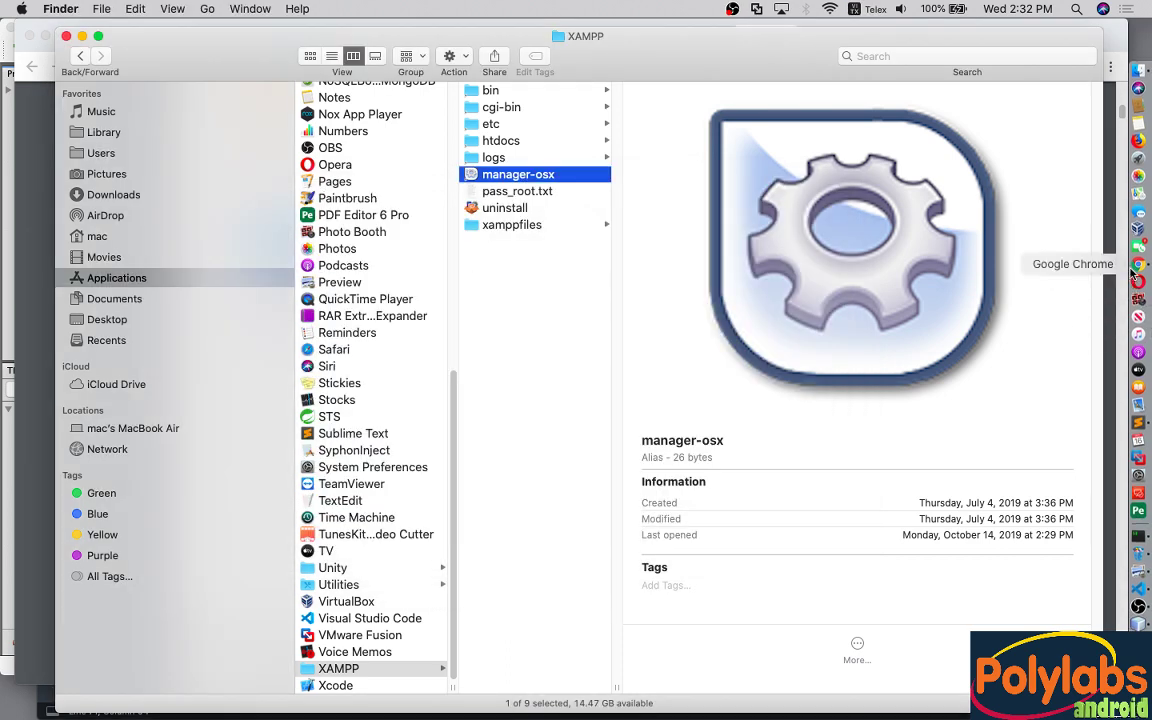
# Step: Switch to Chrome, load localhost in the new tab, and sign in to phpMyAdmin with the prefilled credentials
pyautogui.click(1137, 268)
pyautogui.click(1021, 38)
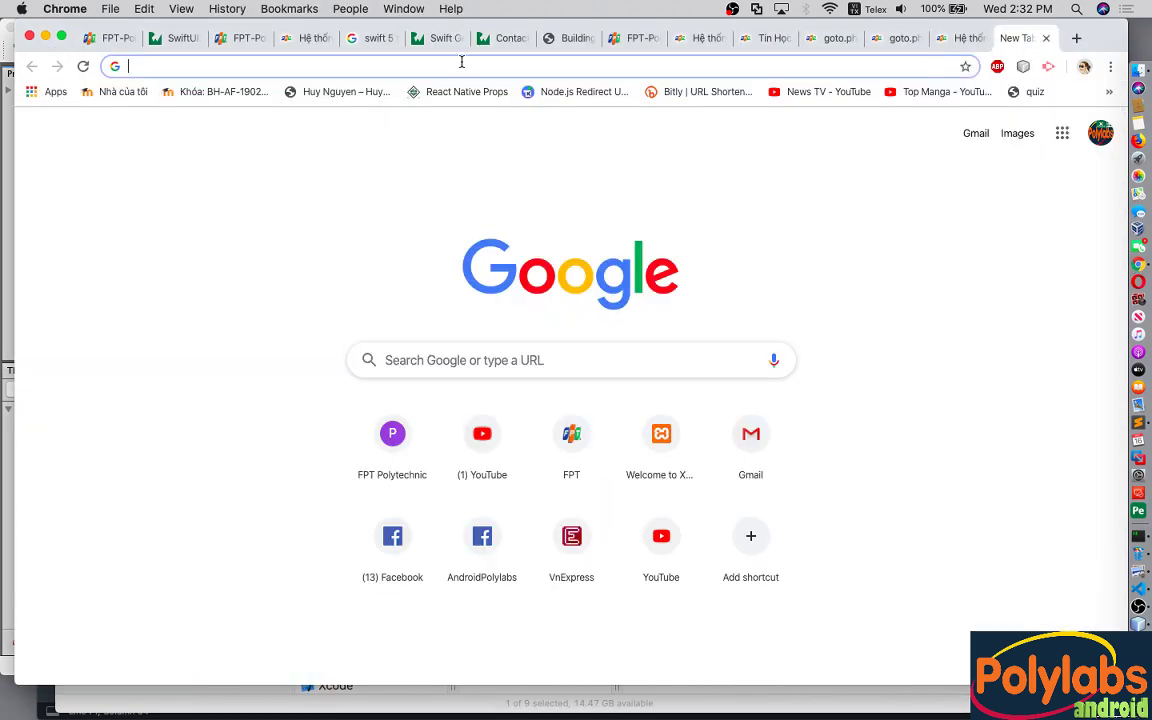
pyautogui.write('localhost')
pyautogui.press('Return')
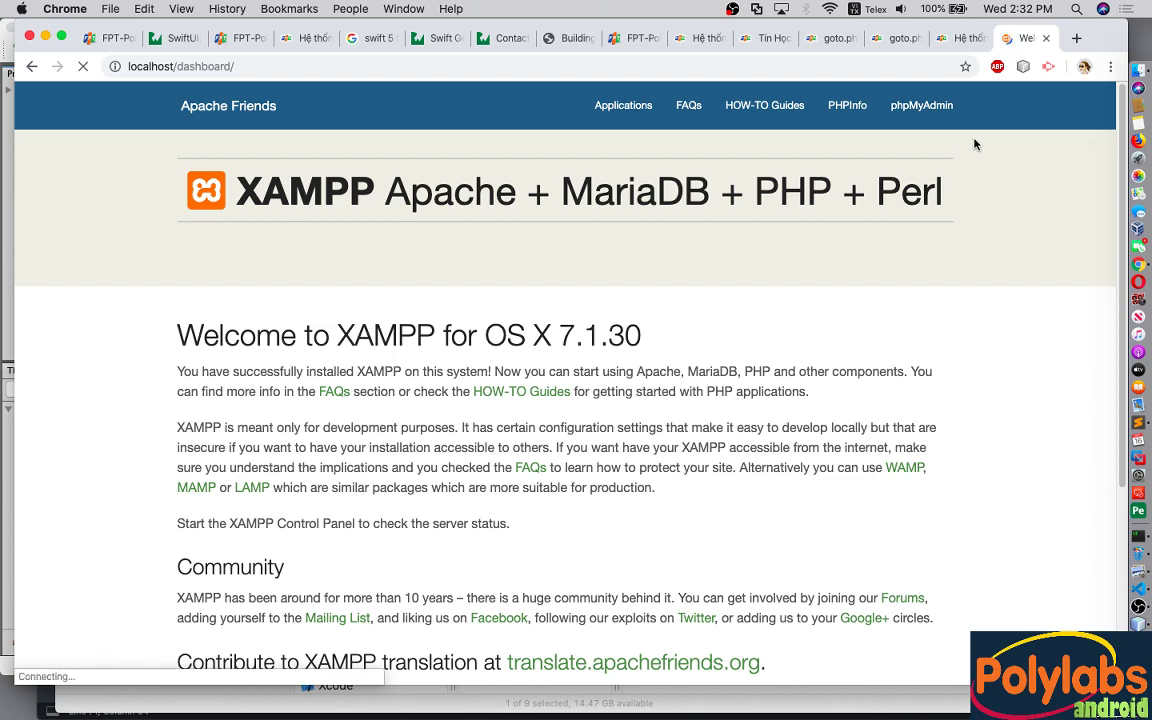
pyautogui.click(918, 107)
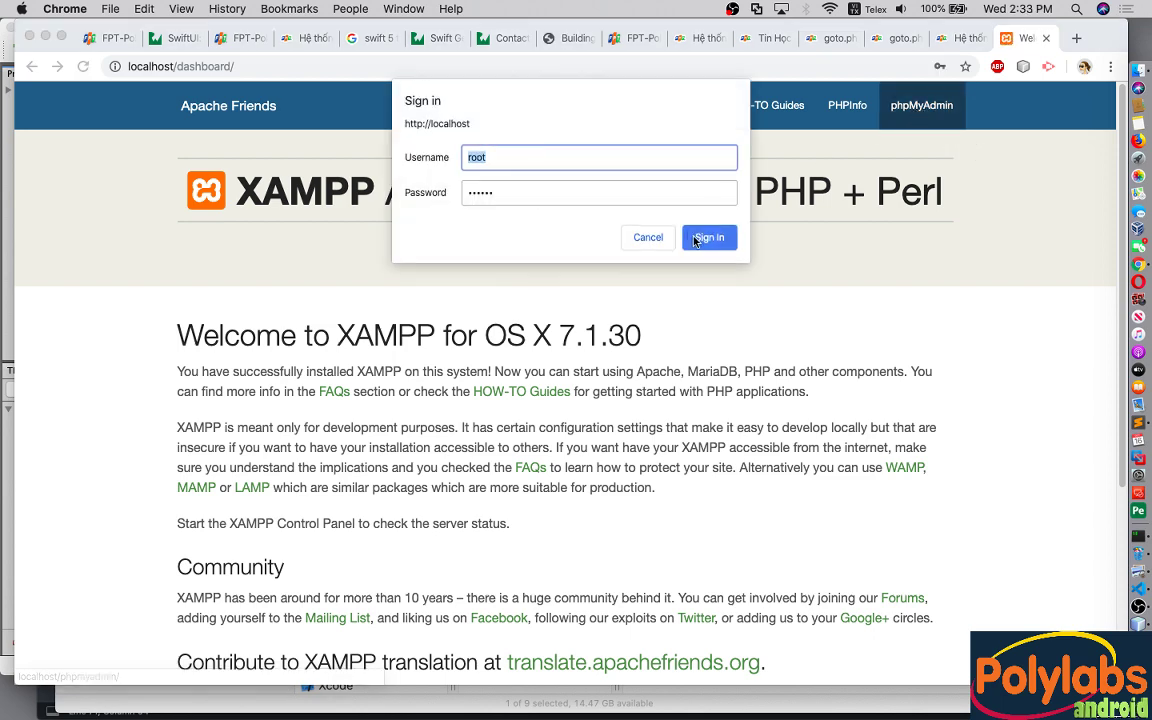
pyautogui.click(702, 238)
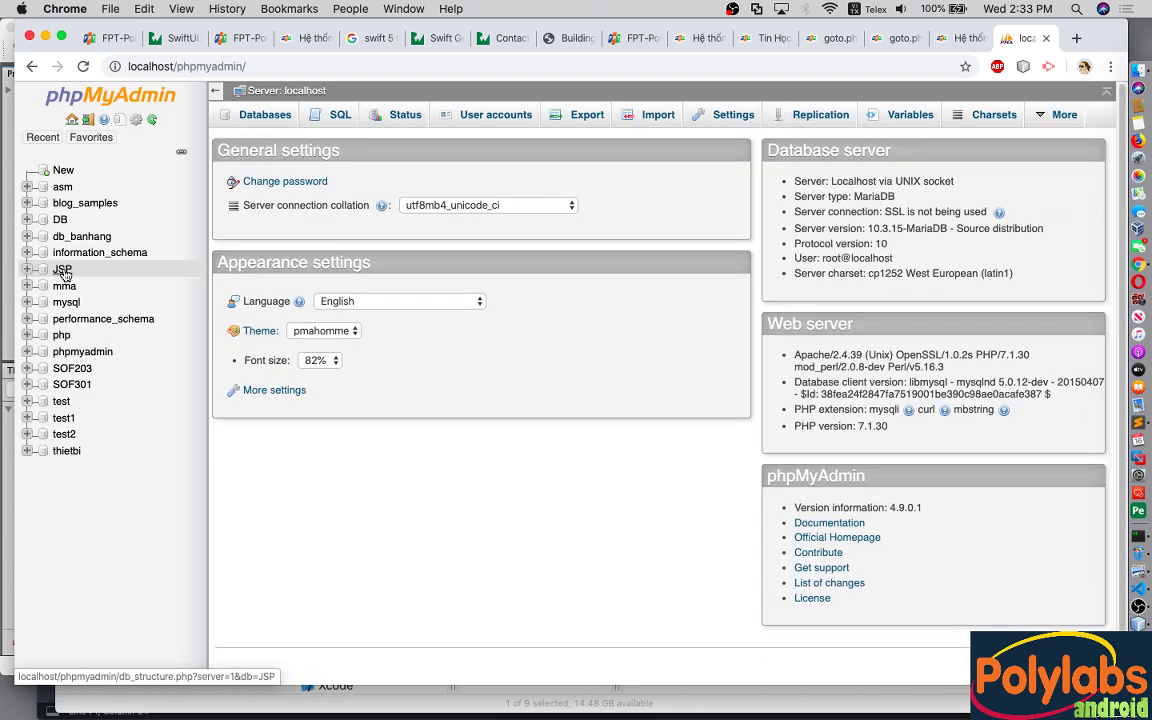
pyautogui.click(62, 270)
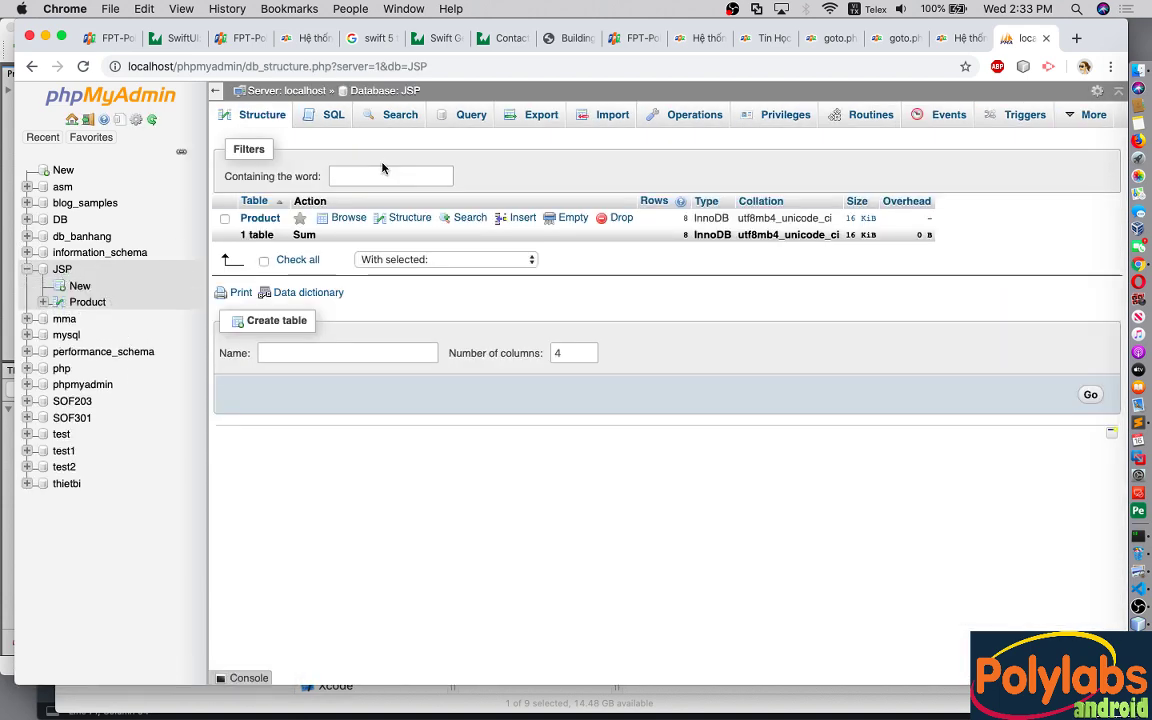
pyautogui.click(328, 117)
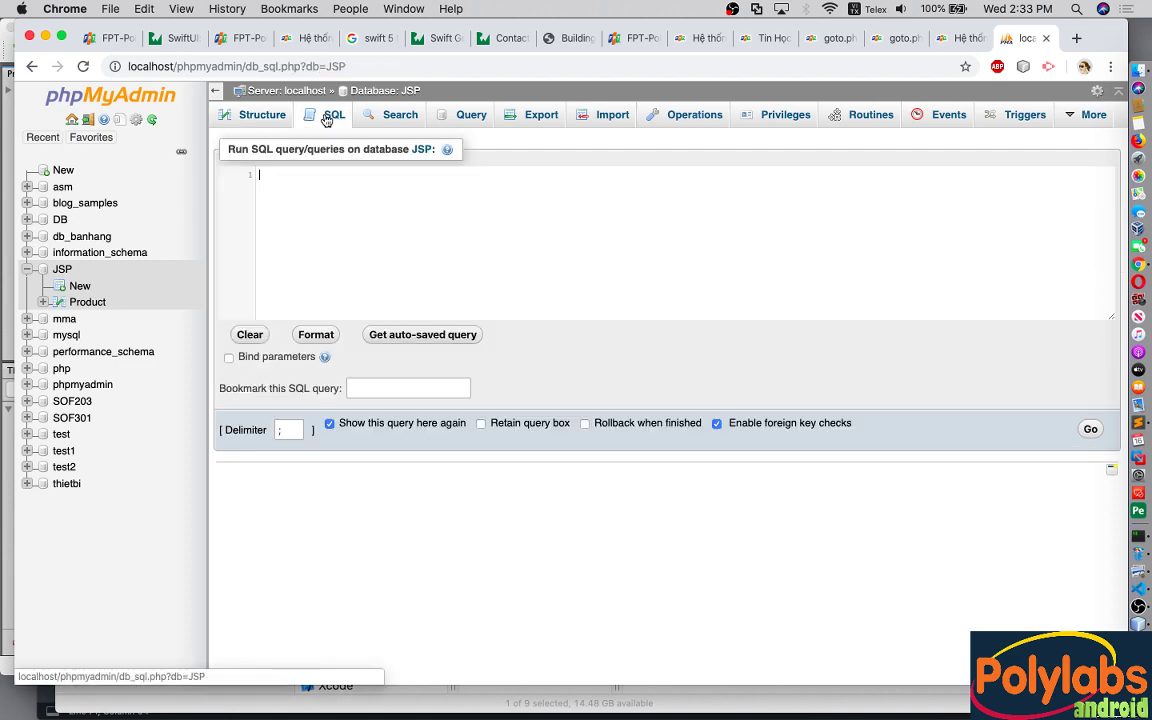
pyautogui.click(250, 91)
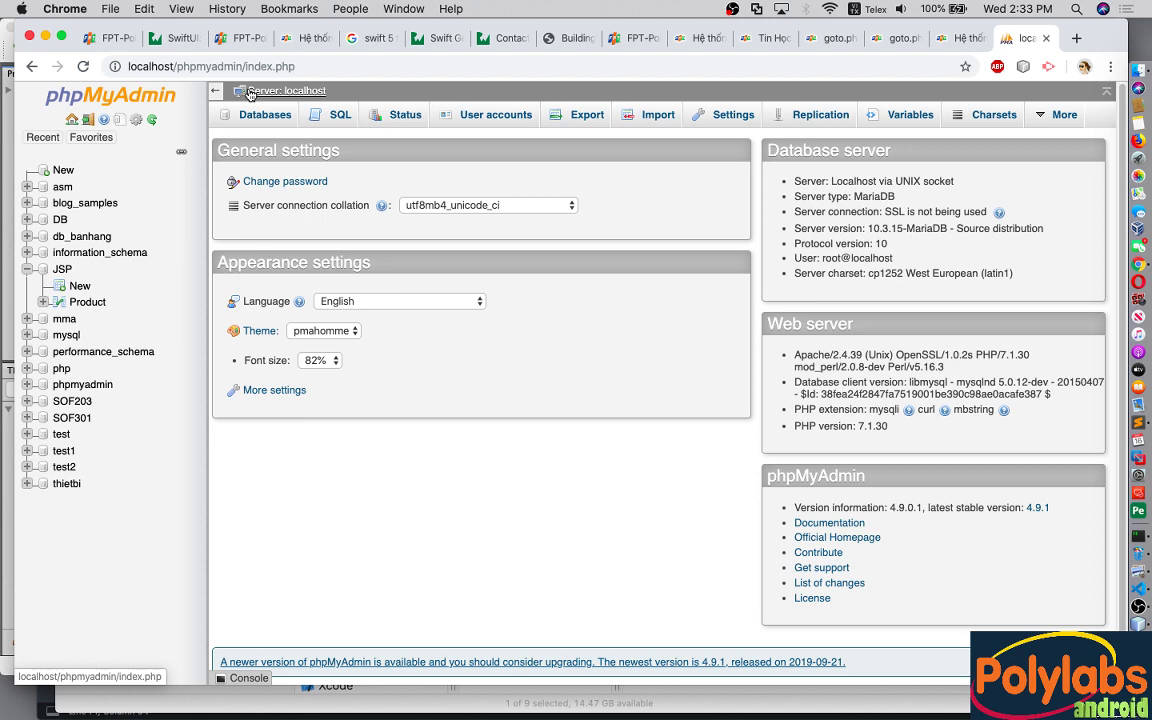
# Step: Start a new table named Lop with 2 columns in the JSP database, using the U.S. input source
pyautogui.click(62, 270)
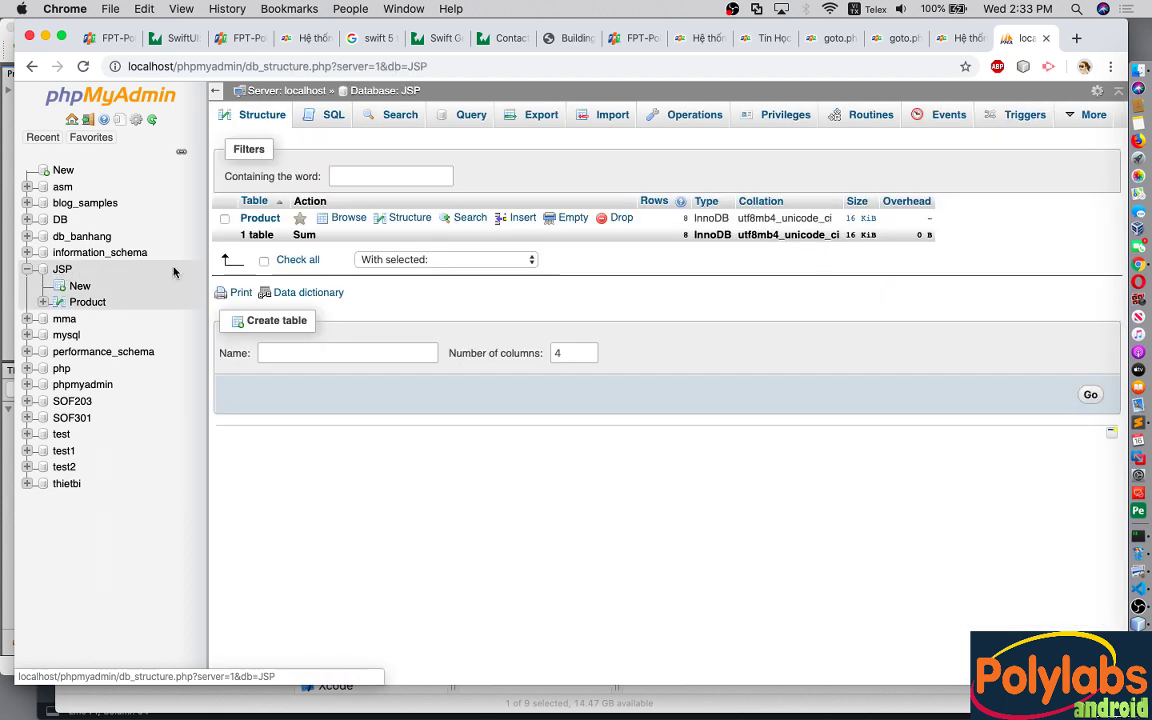
pyautogui.click(299, 350)
pyautogui.write('Lop')
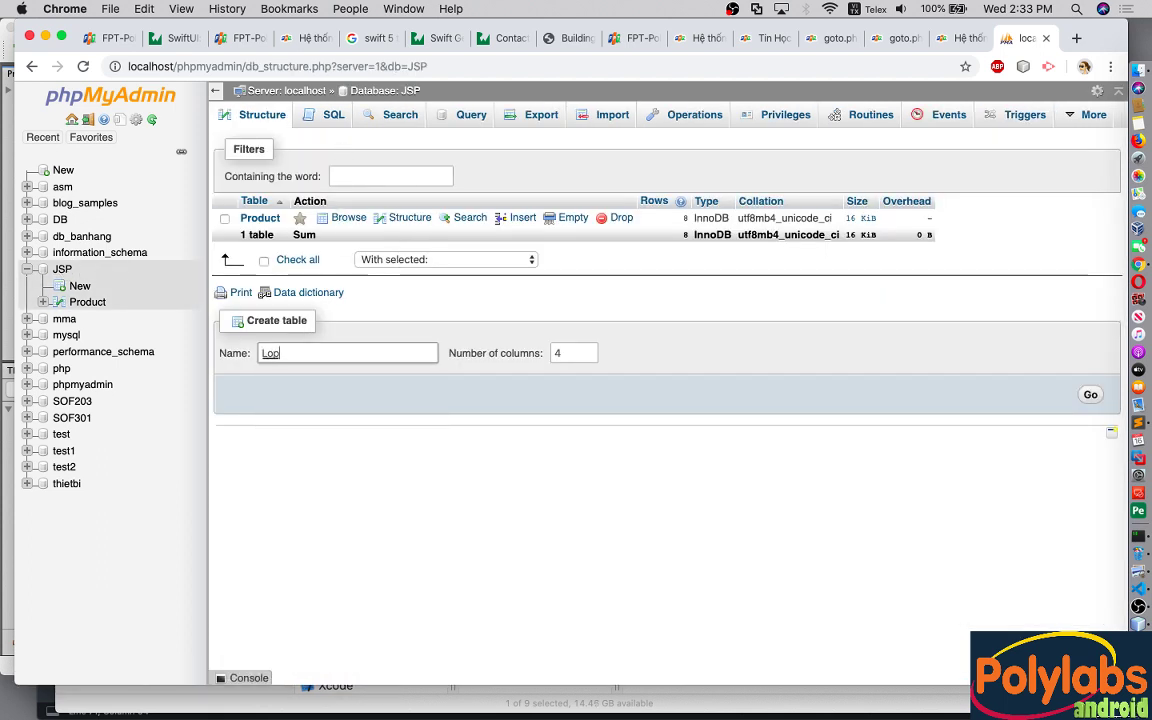
pyautogui.click(872, 10)
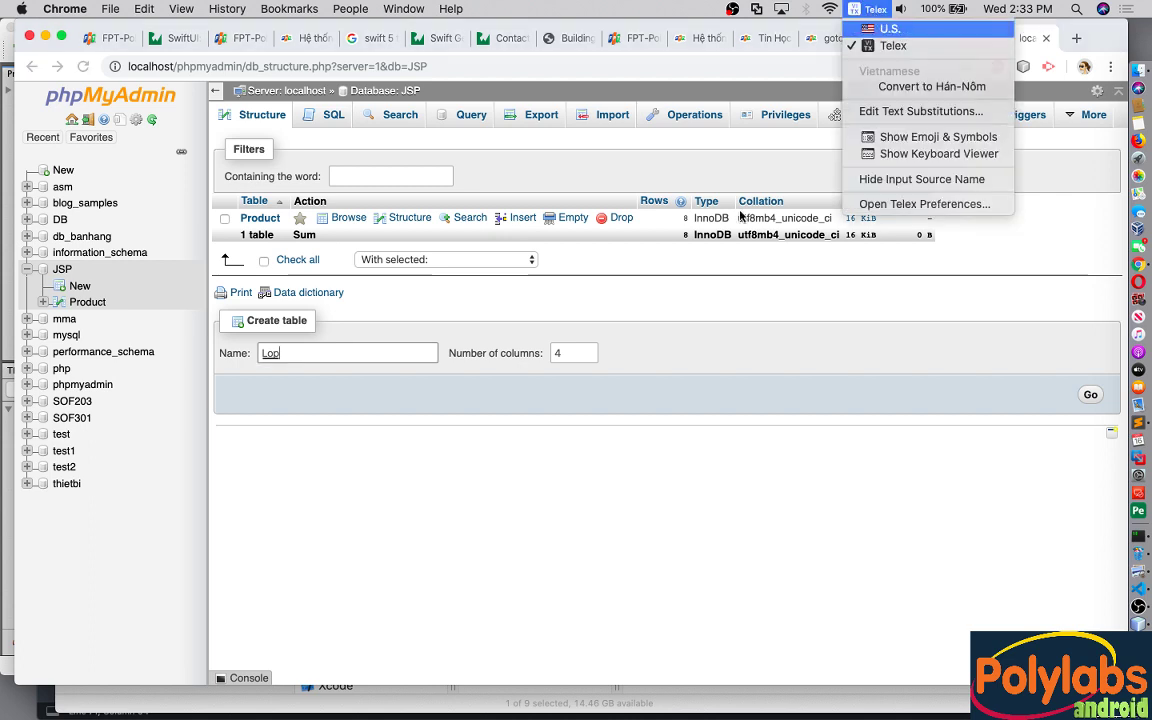
pyautogui.click(877, 28)
pyautogui.press('Tab')
pyautogui.write('2')
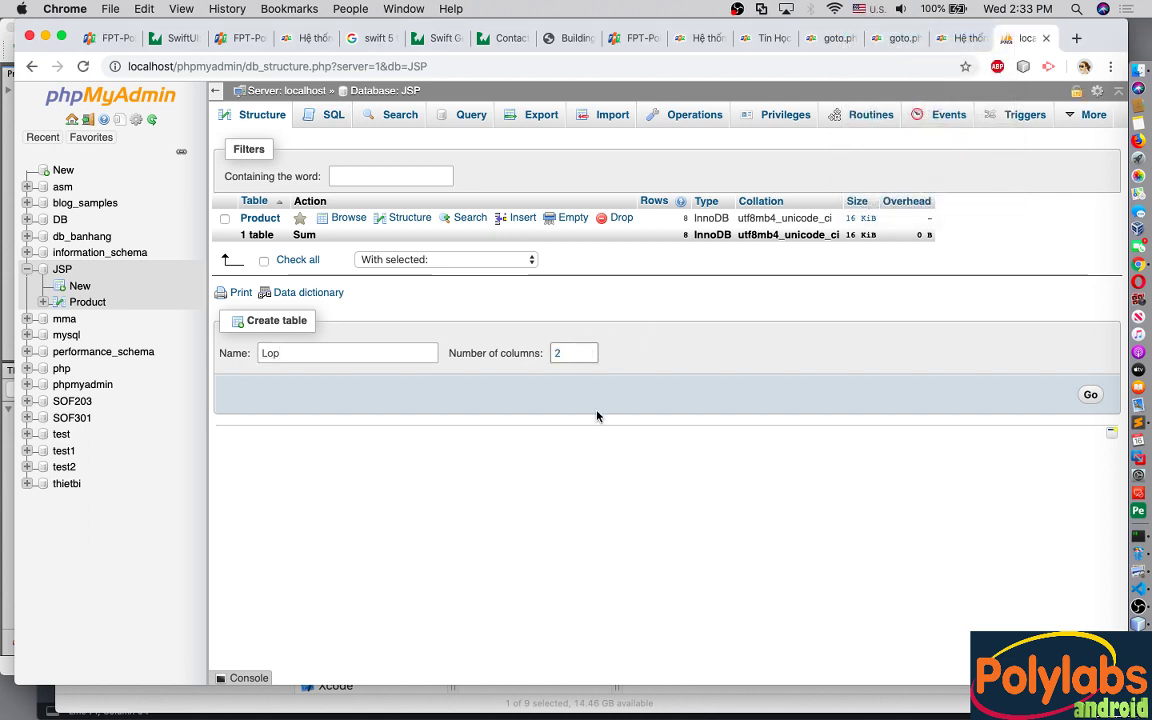
pyautogui.click(1088, 393)
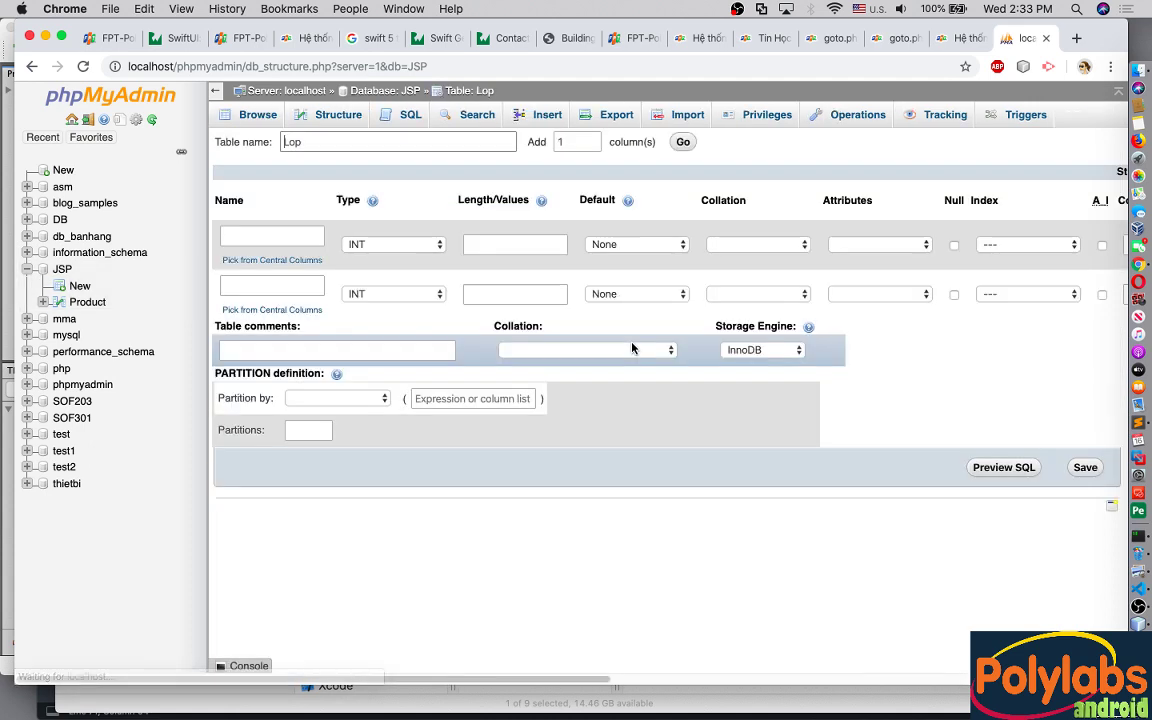
# Step: Name the two columns of the Lop table MaLop and TenLop
pyautogui.click(277, 236)
pyautogui.write('MaLop')
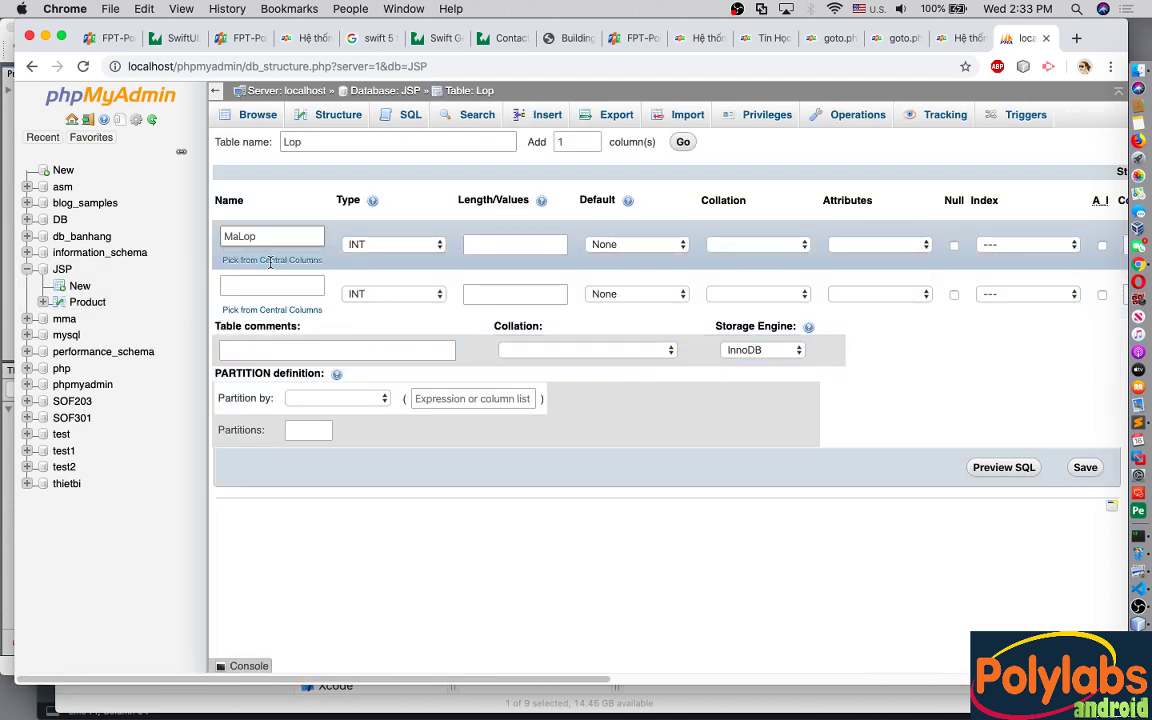
pyautogui.click(272, 286)
pyautogui.write('TenLop')
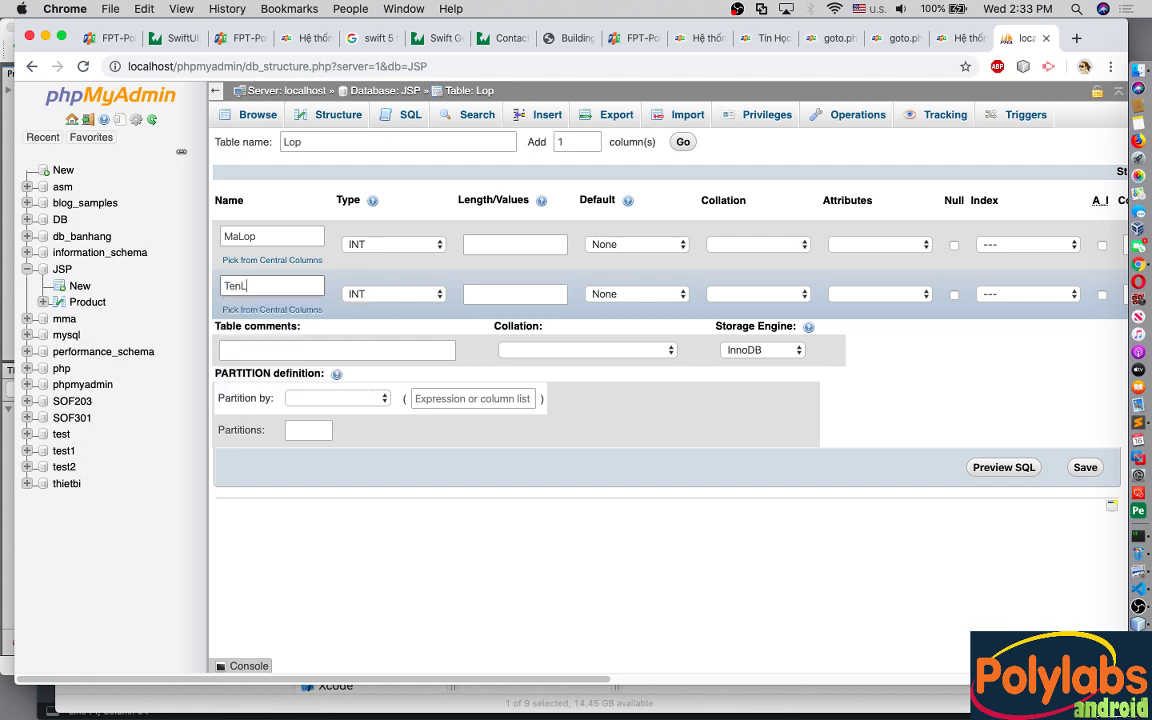
# Step: Set the MaLop column of the Lop table to type VARCHAR with length 50
pyautogui.click(405, 245)
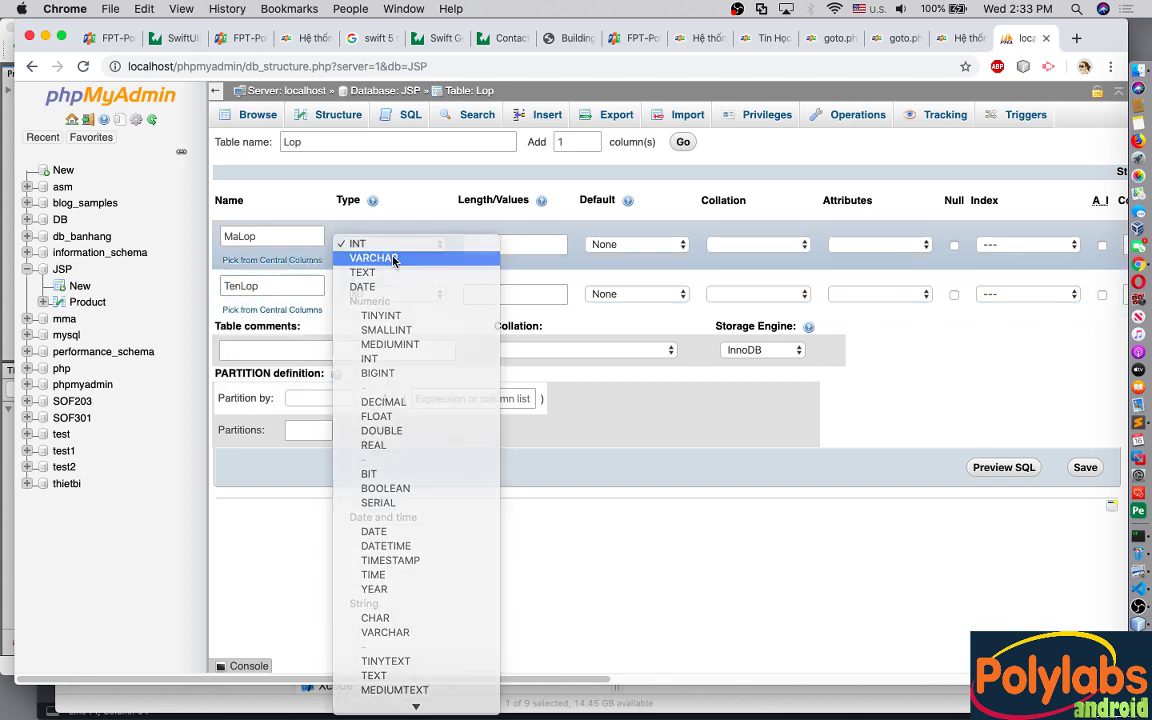
pyautogui.click(404, 258)
pyautogui.click(486, 243)
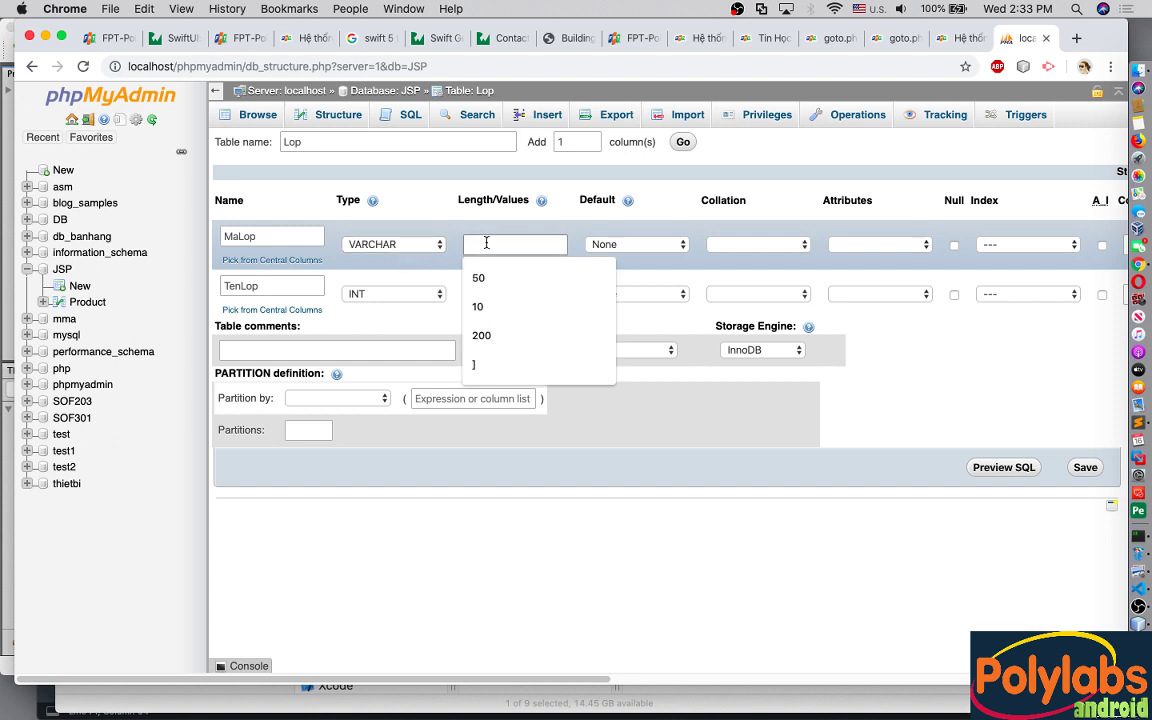
pyautogui.click(478, 277)
# Step: Set the TenLop column to type VARCHAR with length 50
pyautogui.click(393, 294)
pyautogui.click(398, 306)
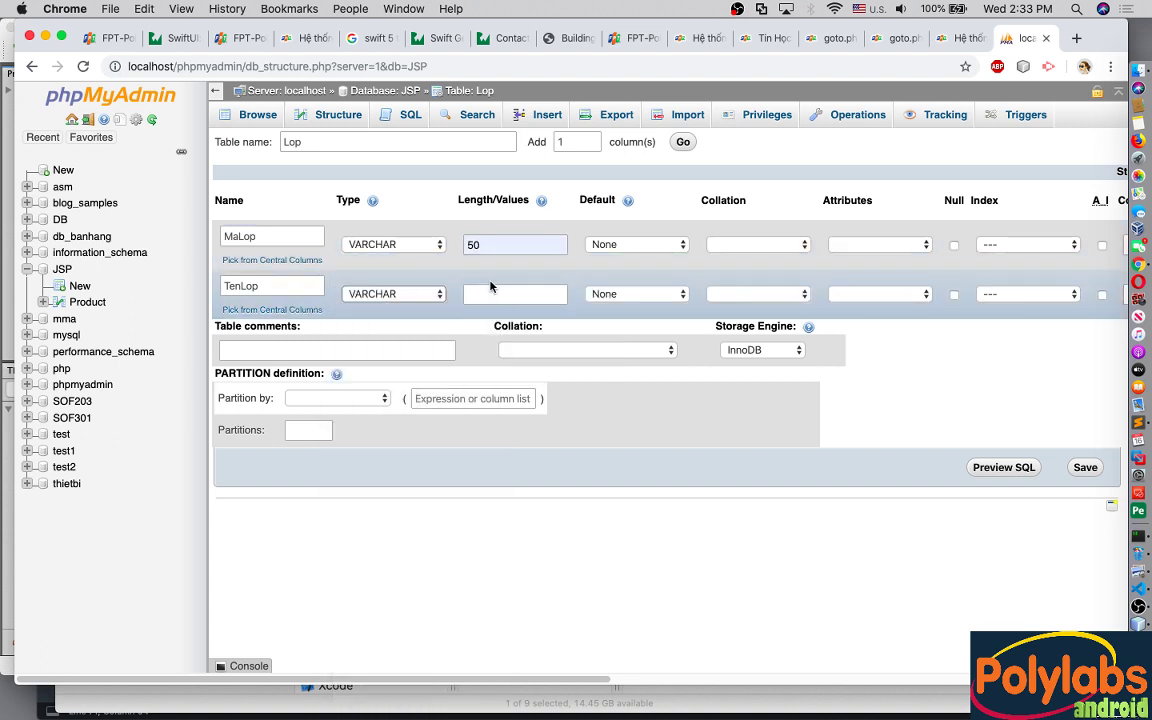
pyautogui.click(500, 293)
pyautogui.press('Escape')
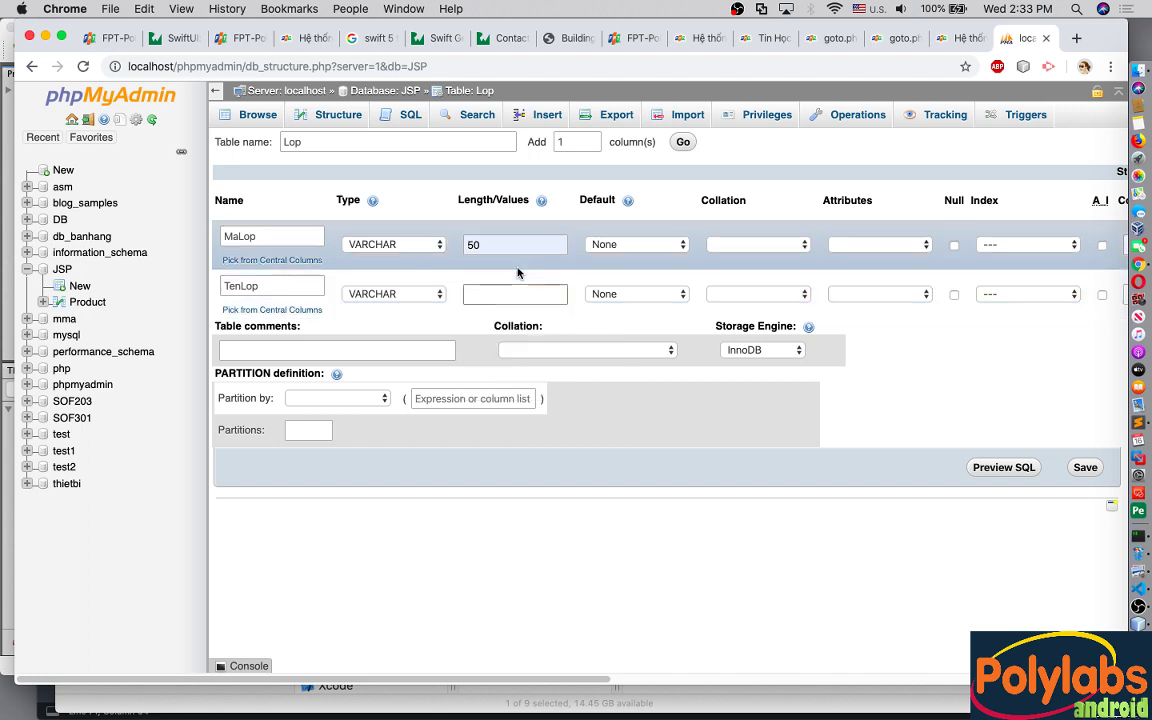
pyautogui.click(500, 293)
pyautogui.press('Escape')
pyautogui.click(500, 293)
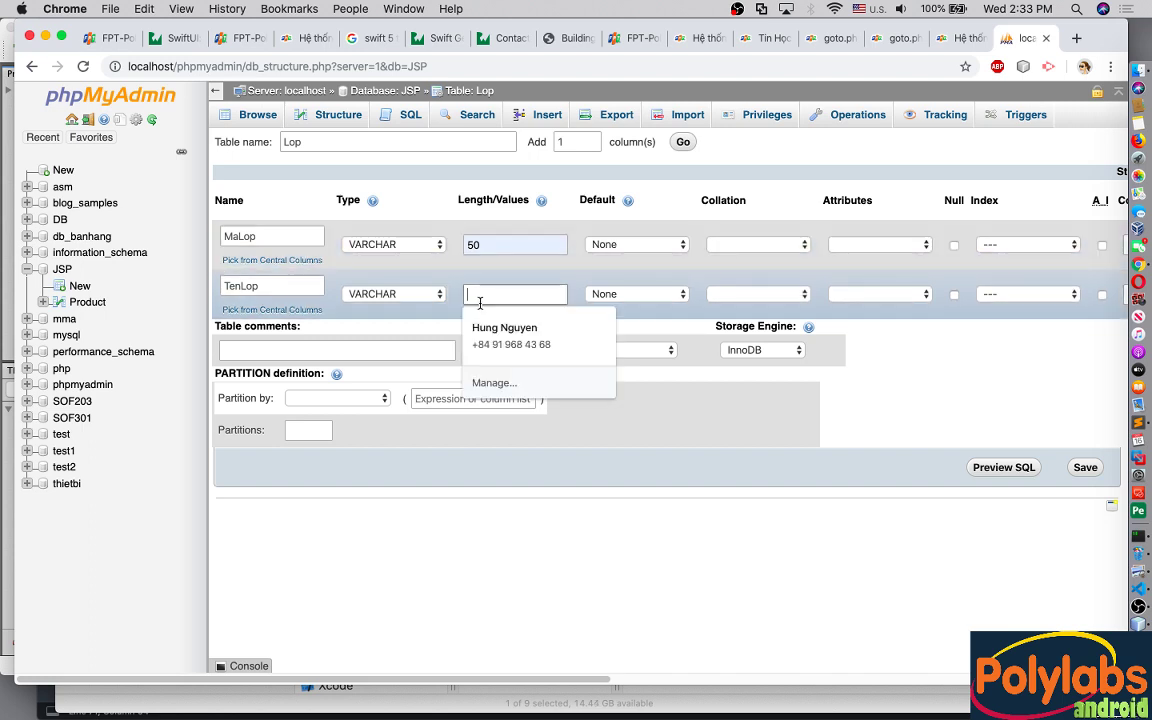
pyautogui.click(468, 244)
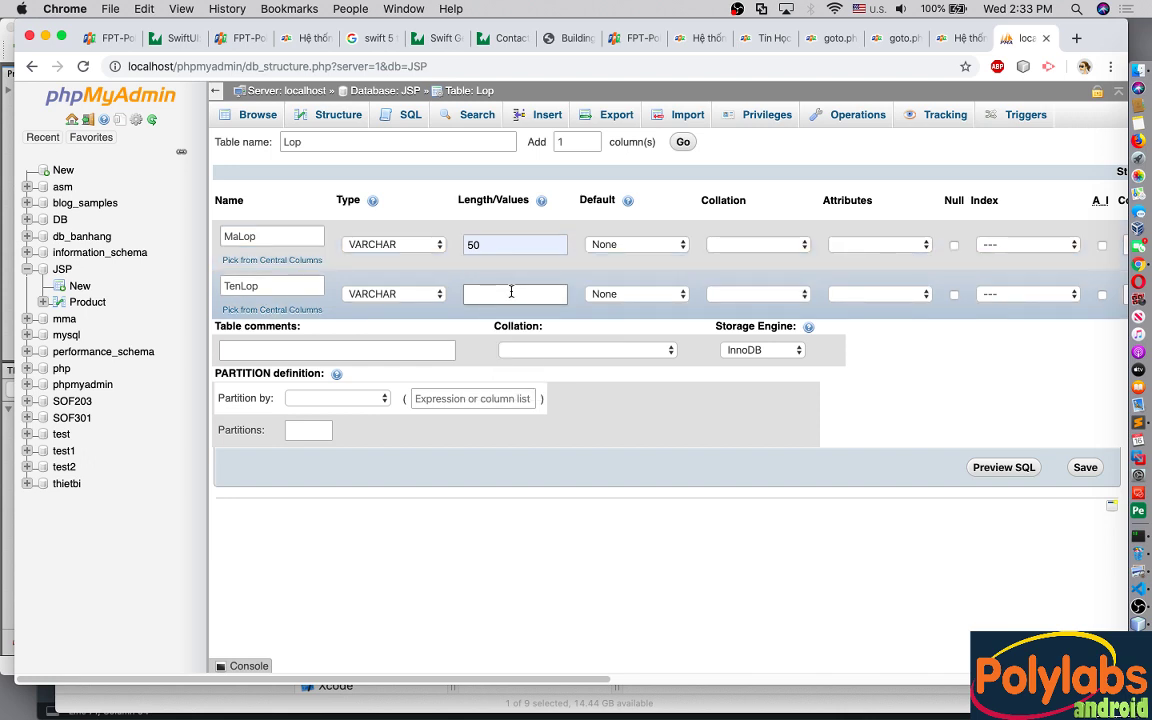
pyautogui.write('5')
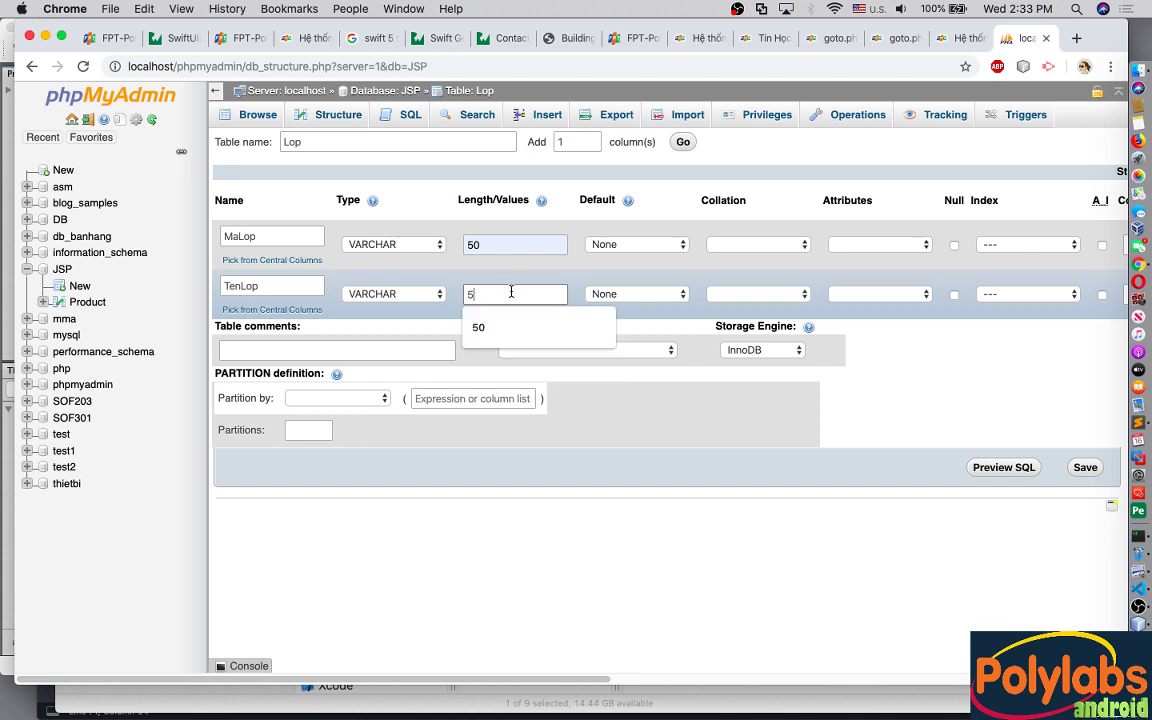
pyautogui.write('0')
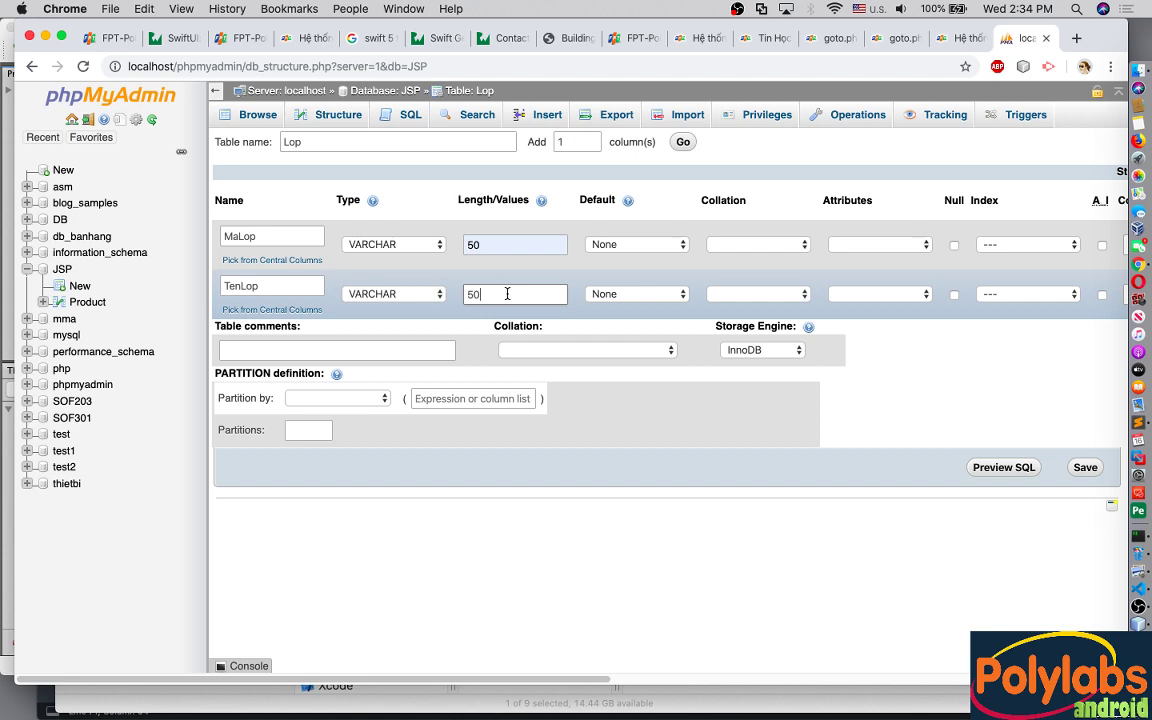
# Step: Make MaLop the PRIMARY index with size 50 and save the Lop table
pyautogui.click(1029, 246)
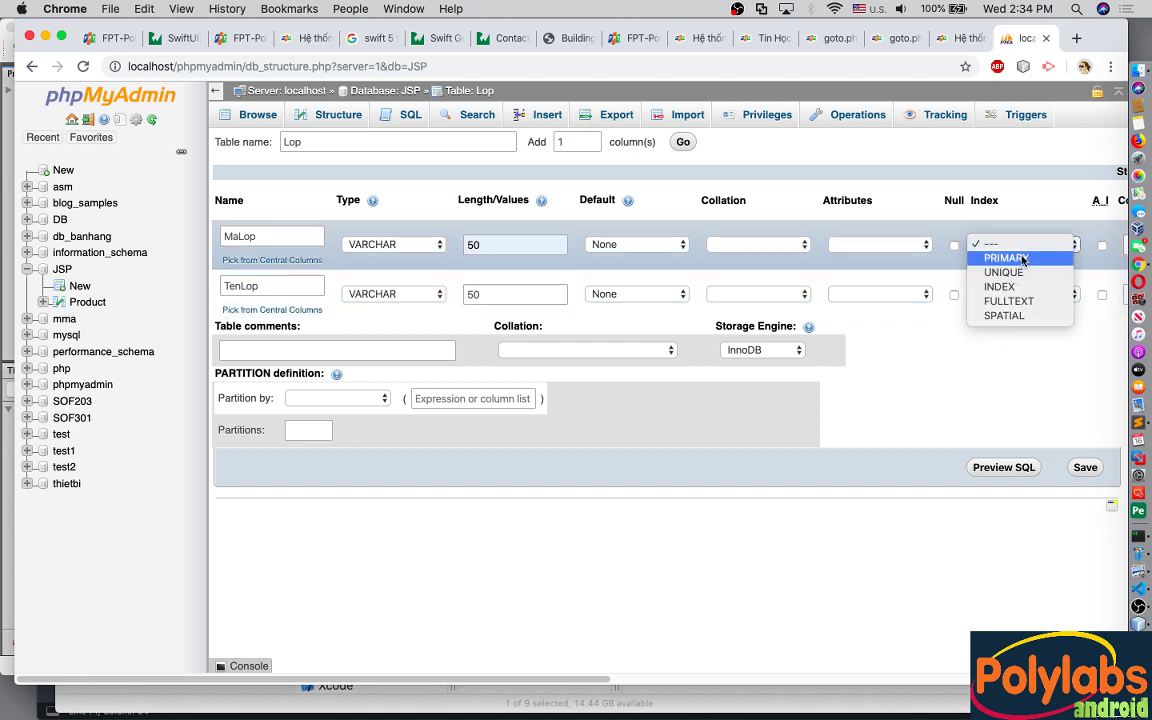
pyautogui.click(1015, 256)
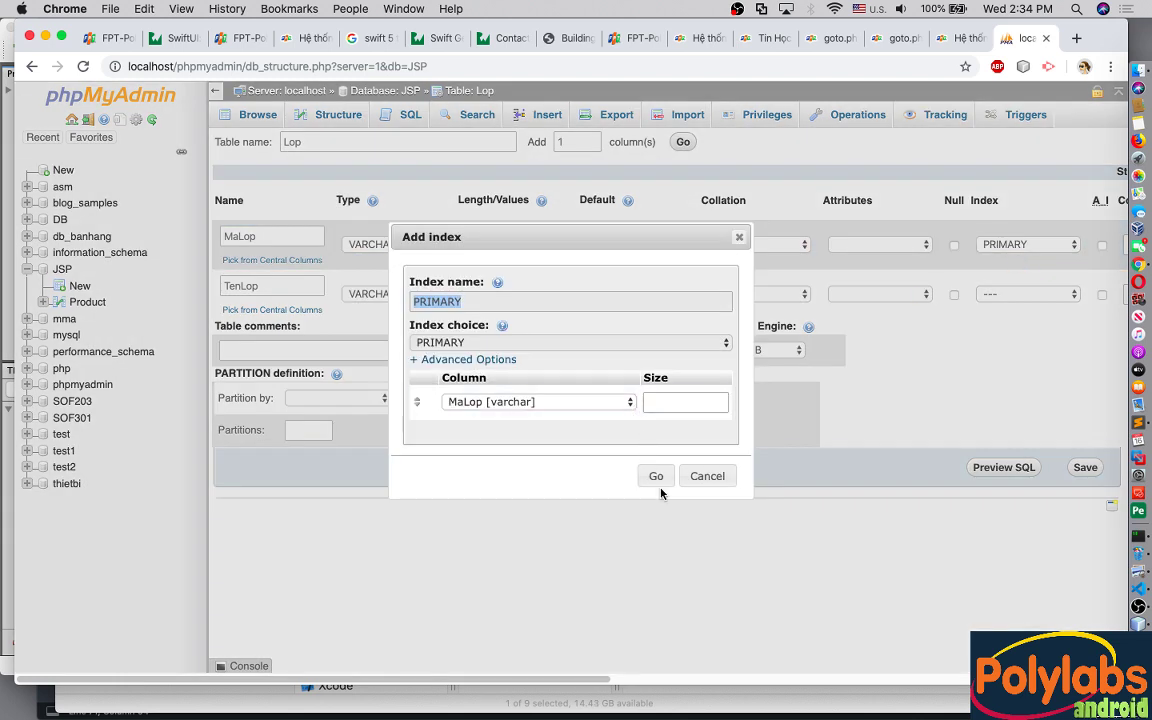
pyautogui.click(676, 401)
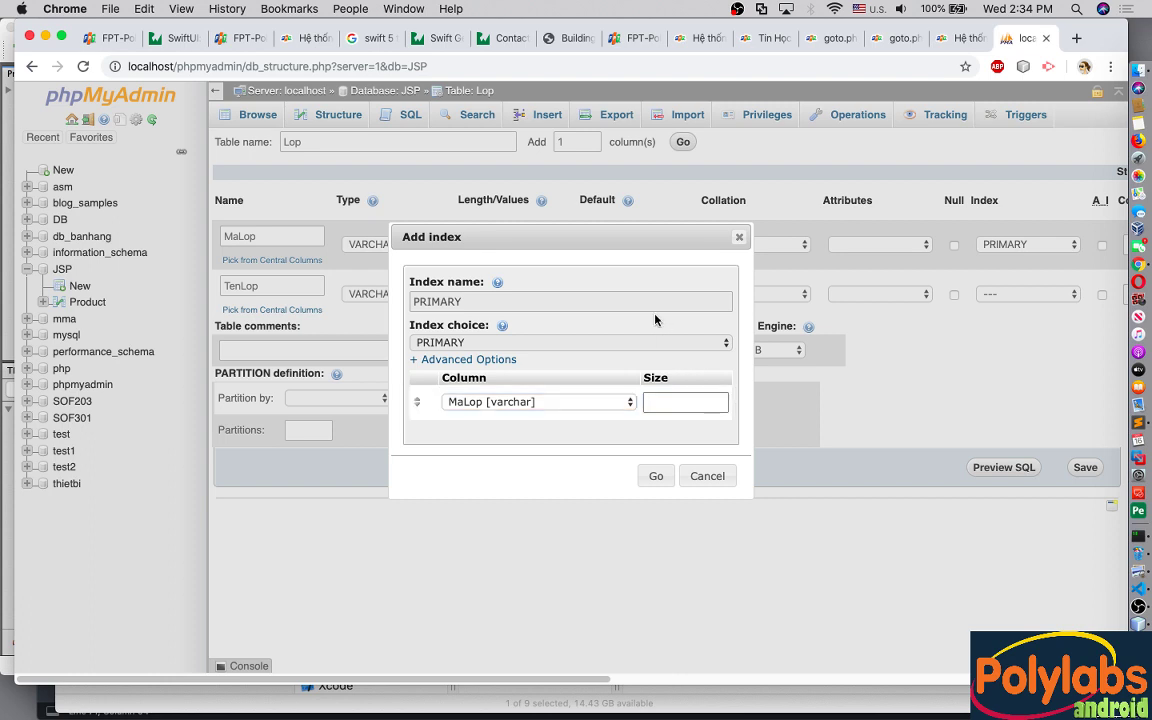
pyautogui.write('50')
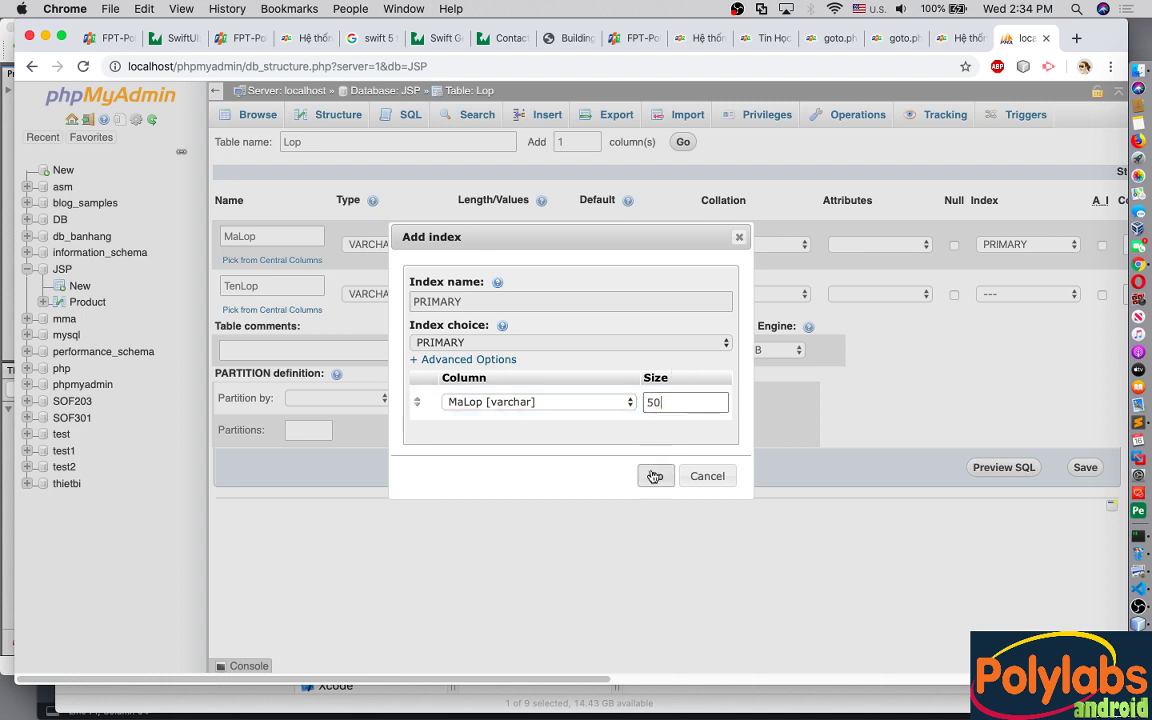
pyautogui.click(655, 477)
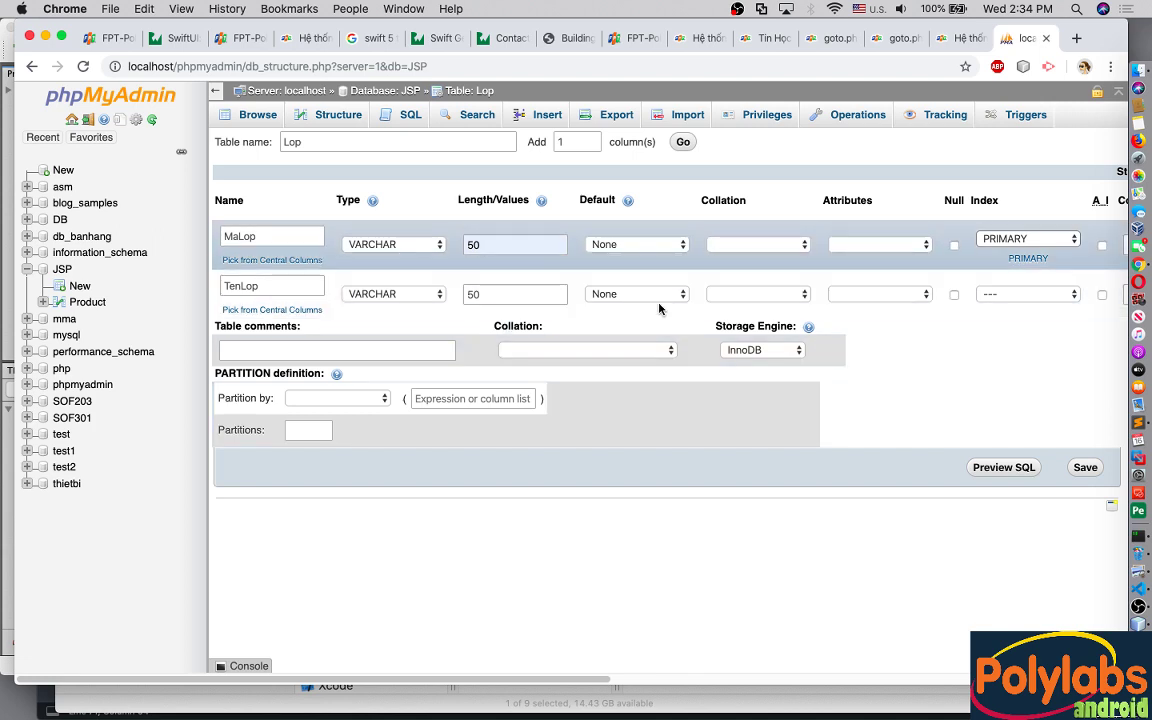
pyautogui.click(1085, 468)
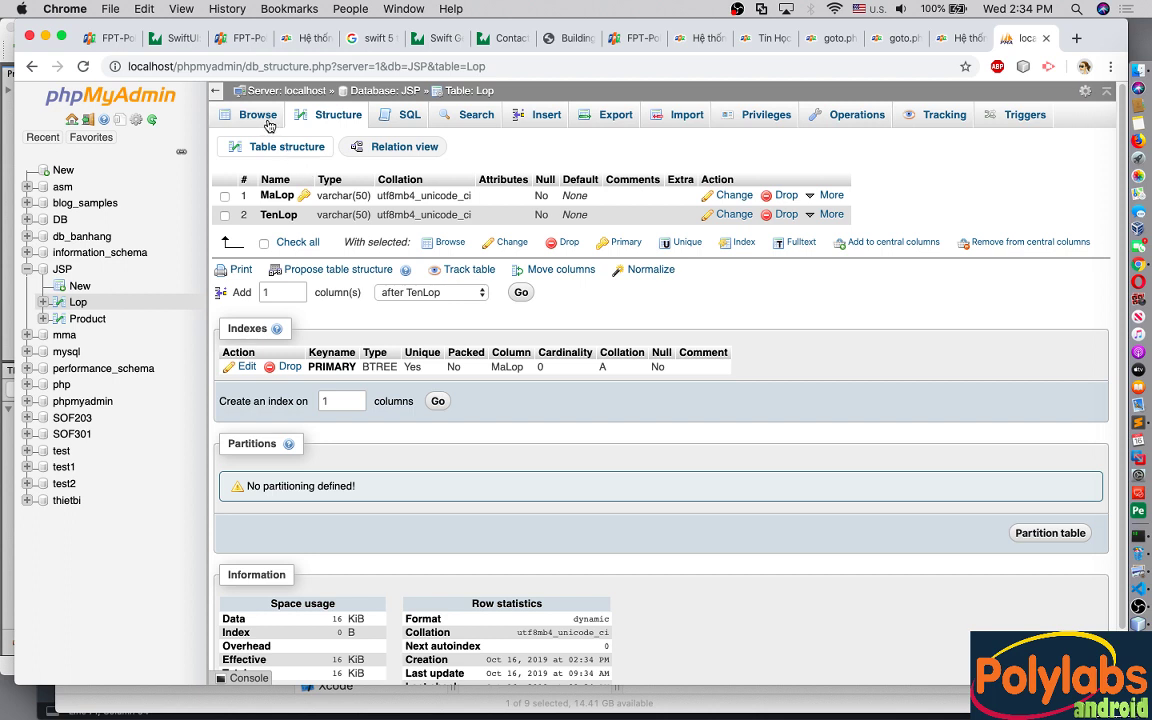
# Step: Return to the JSP database and start a new table named SinhVien with 3 columns
pyautogui.click(385, 91)
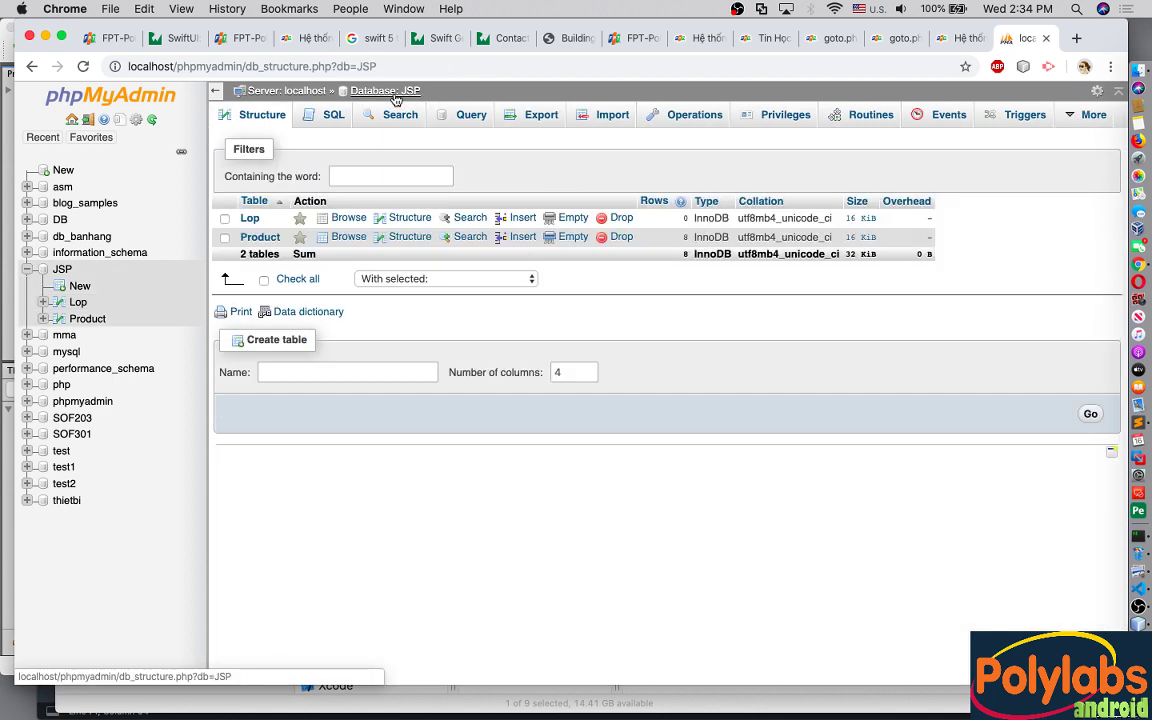
pyautogui.click(311, 367)
pyautogui.write('Sinh')
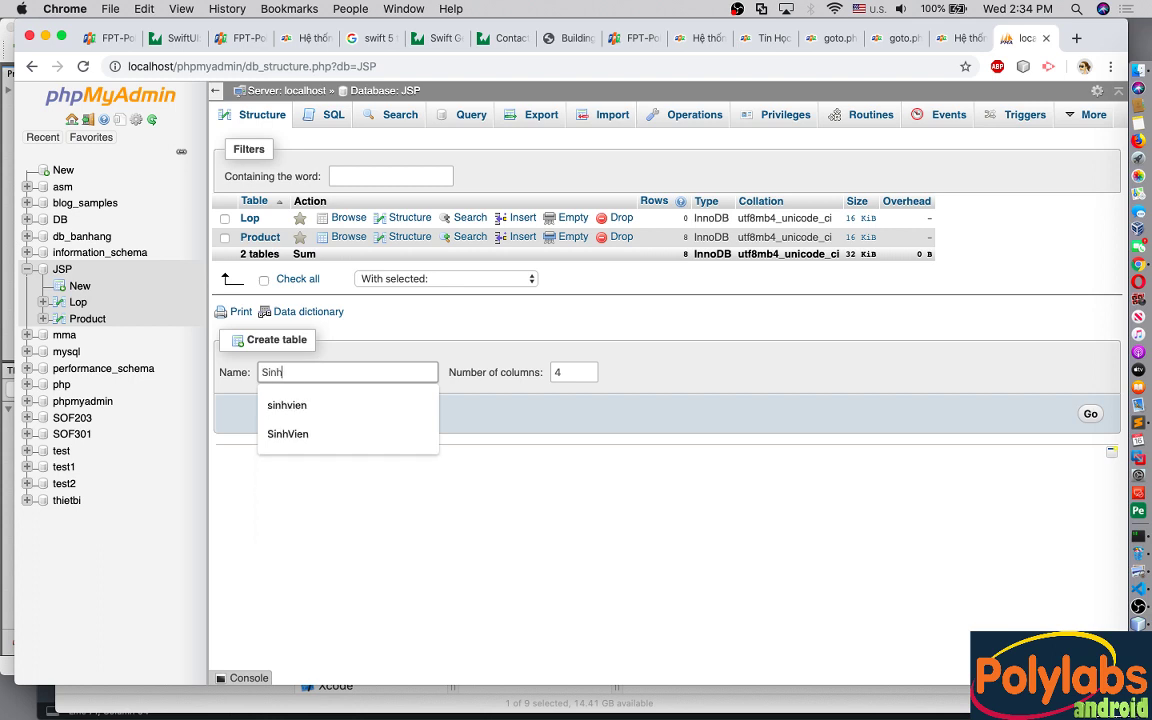
pyautogui.write('Vien')
pyautogui.click(489, 494)
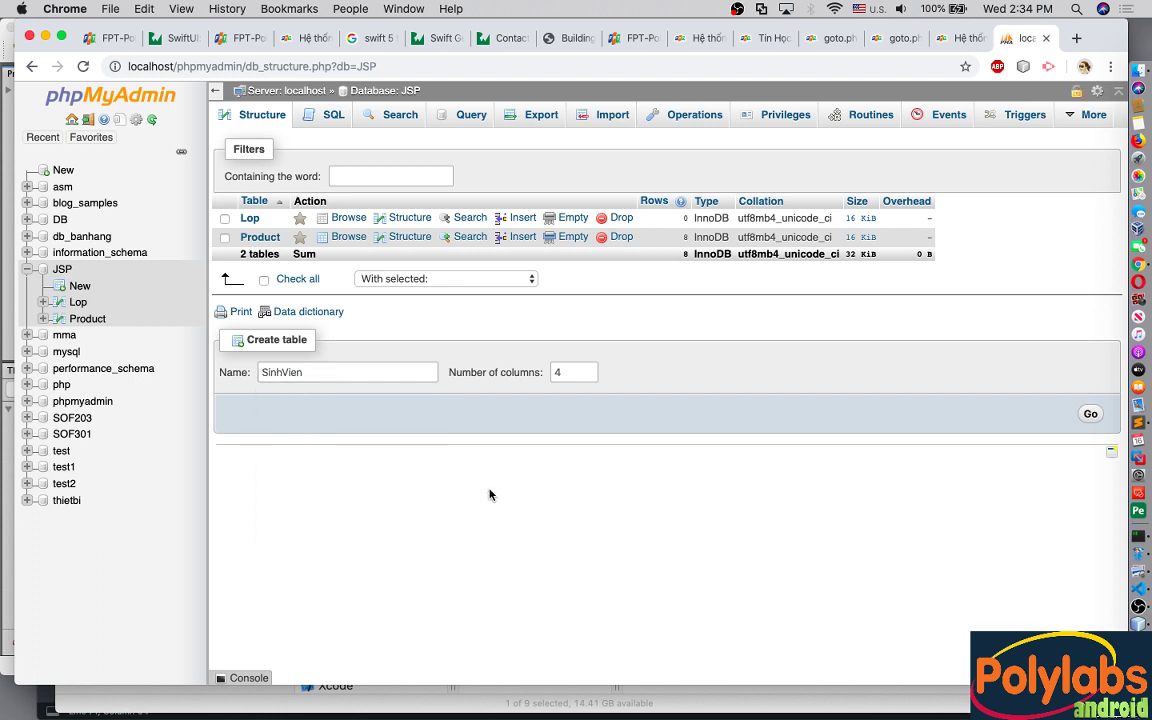
pyautogui.doubleClick(558, 372)
pyautogui.write('3')
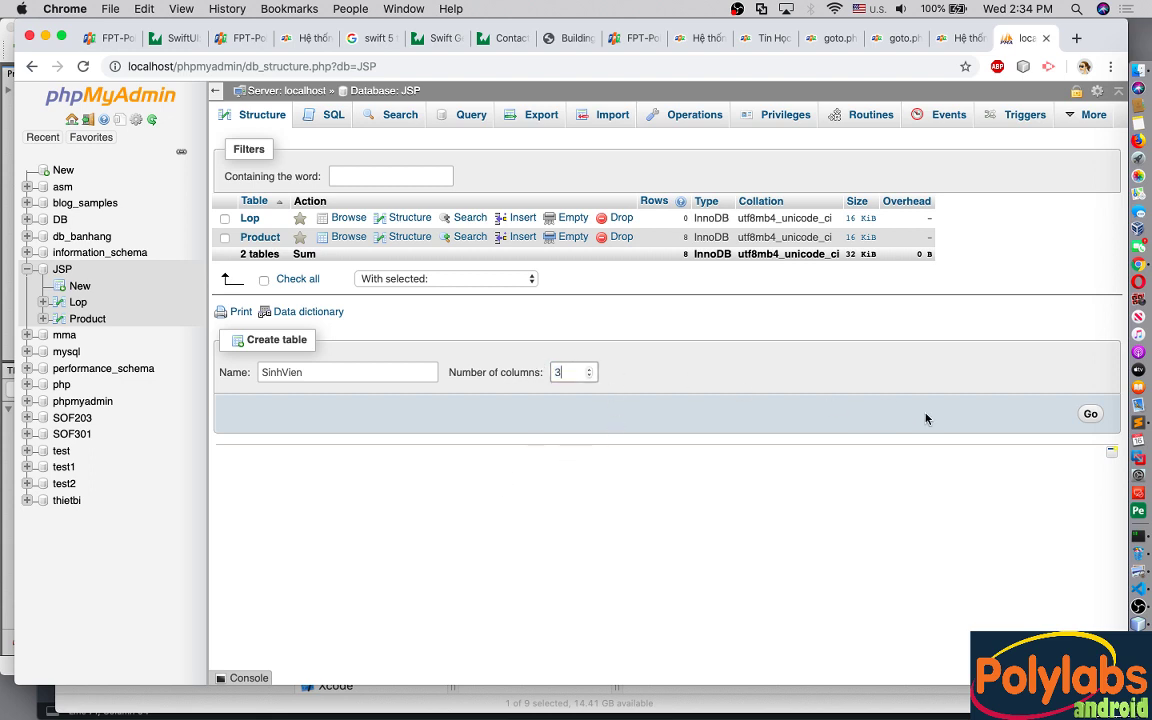
pyautogui.click(1090, 414)
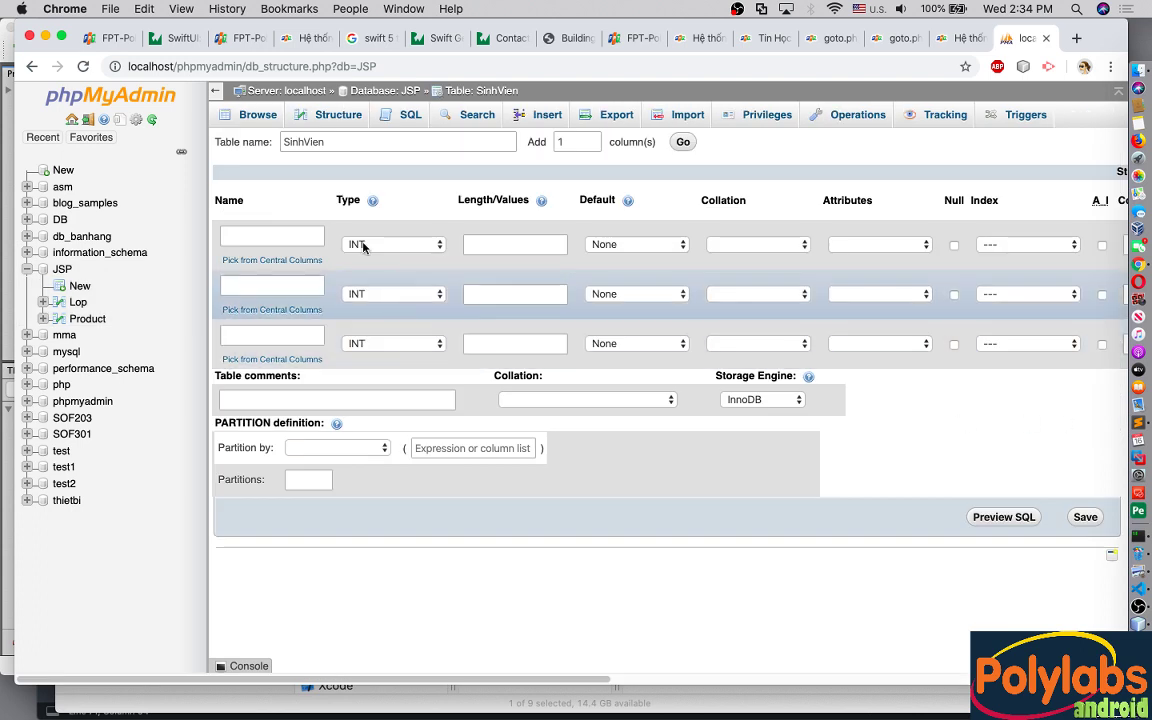
# Step: Define the first column of the SinhVien table as MaSV, type VARCHAR, length 50
pyautogui.click(289, 235)
pyautogui.write('MaSV')
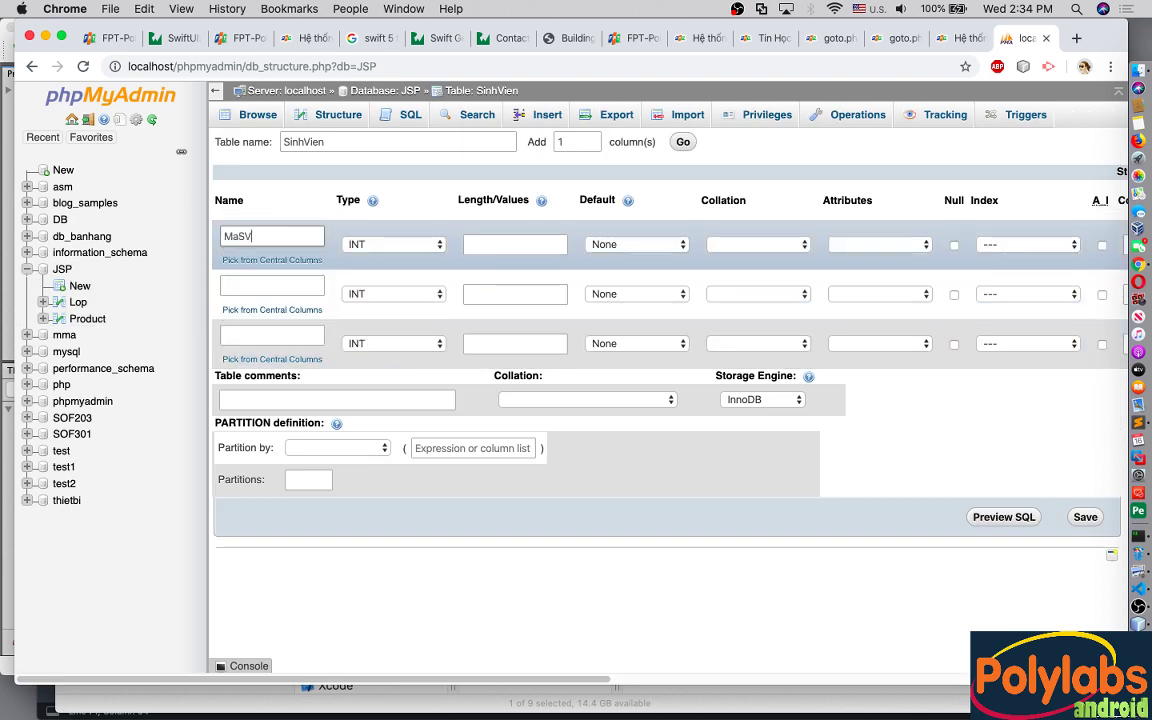
pyautogui.click(392, 244)
pyautogui.click(378, 257)
pyautogui.click(514, 243)
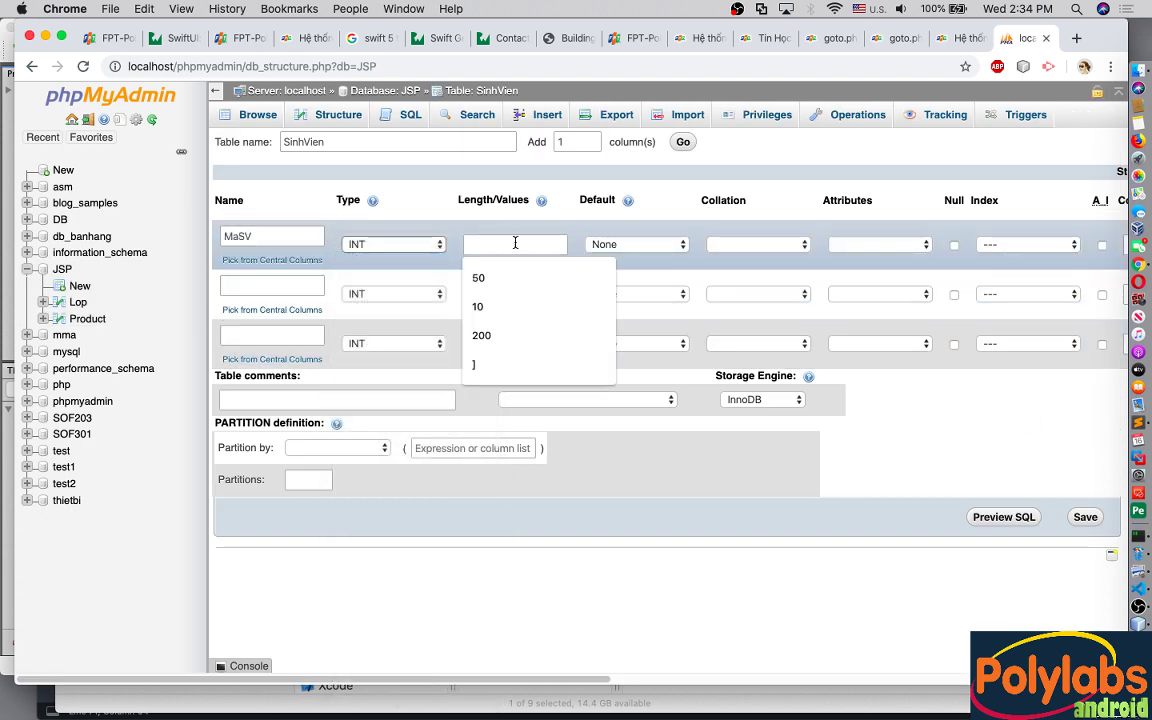
pyautogui.click(480, 278)
pyautogui.press('Tab')
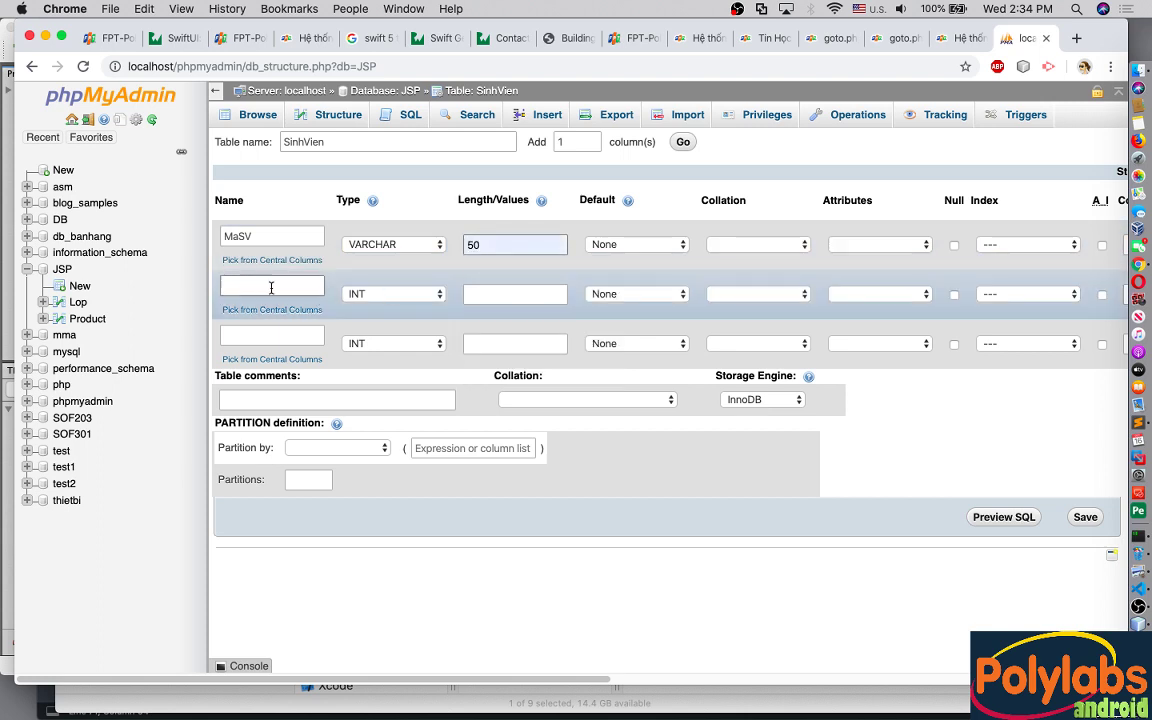
# Step: Set the length of the second and third SinhVien columns to 50
pyautogui.click(512, 293)
pyautogui.click(504, 292)
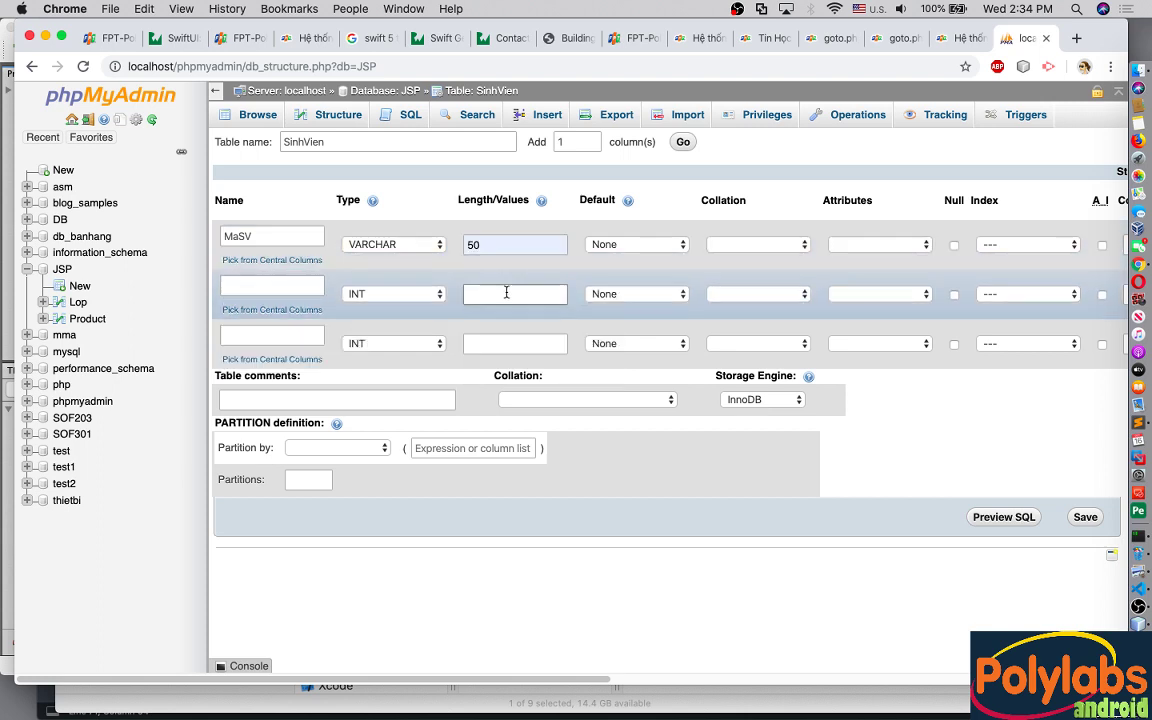
pyautogui.click(506, 292)
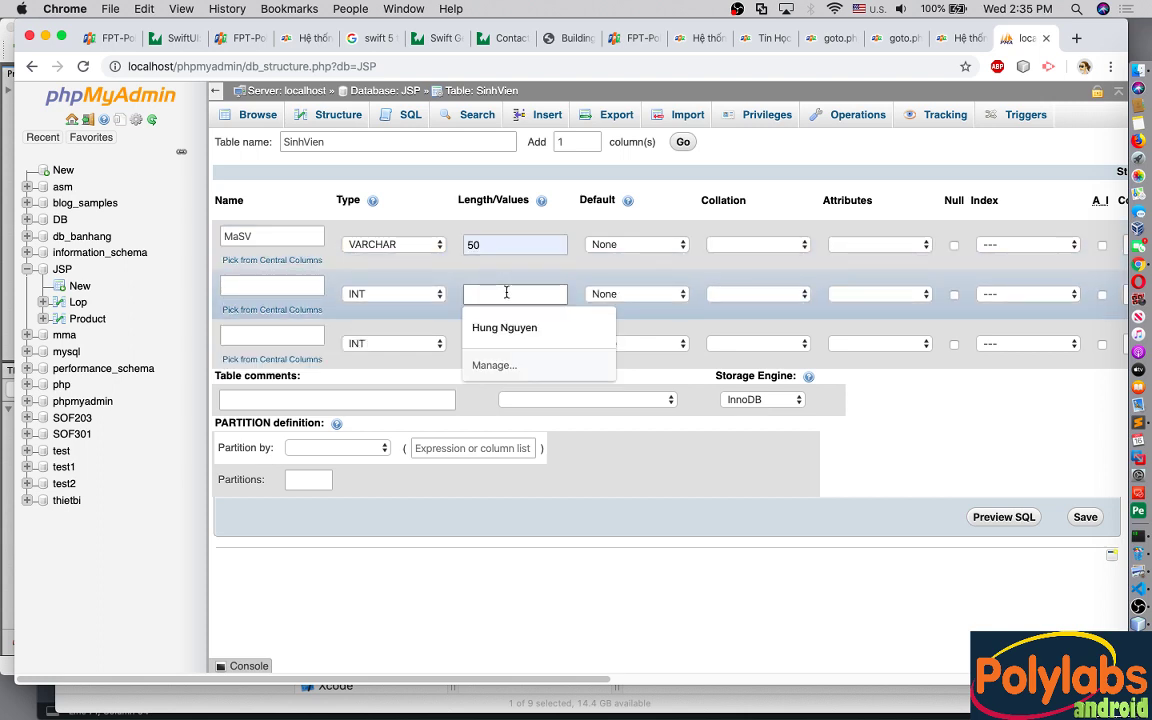
pyautogui.write('50')
pyautogui.click(497, 337)
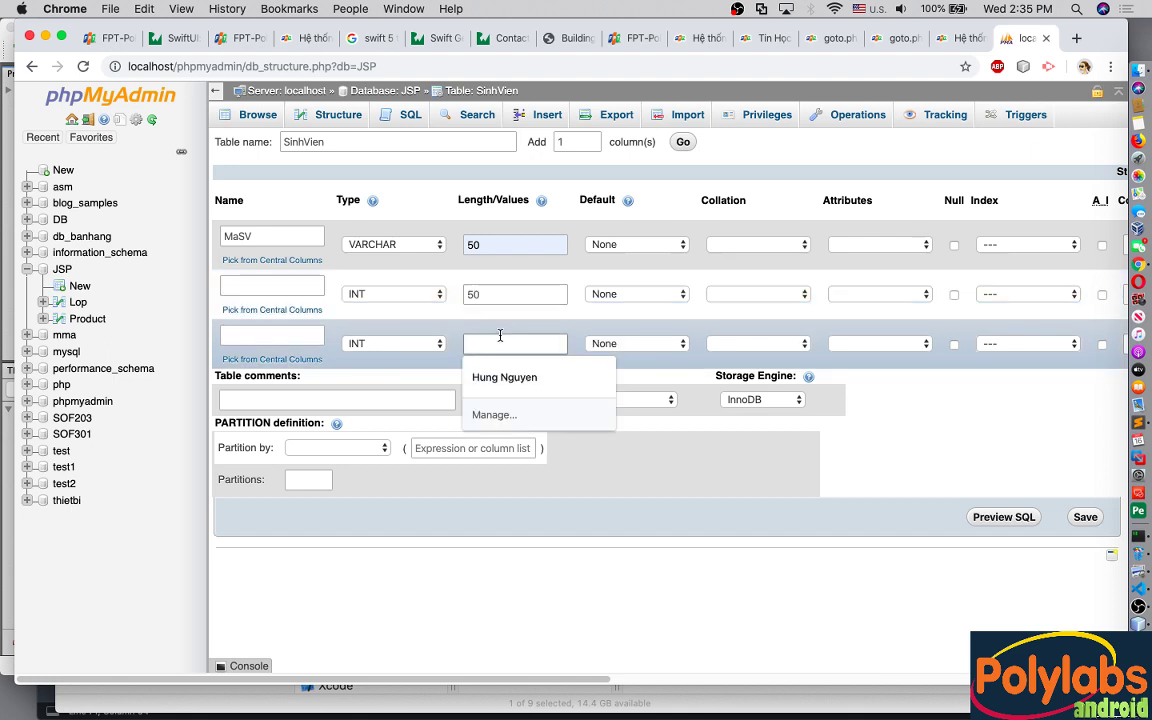
pyautogui.write('50')
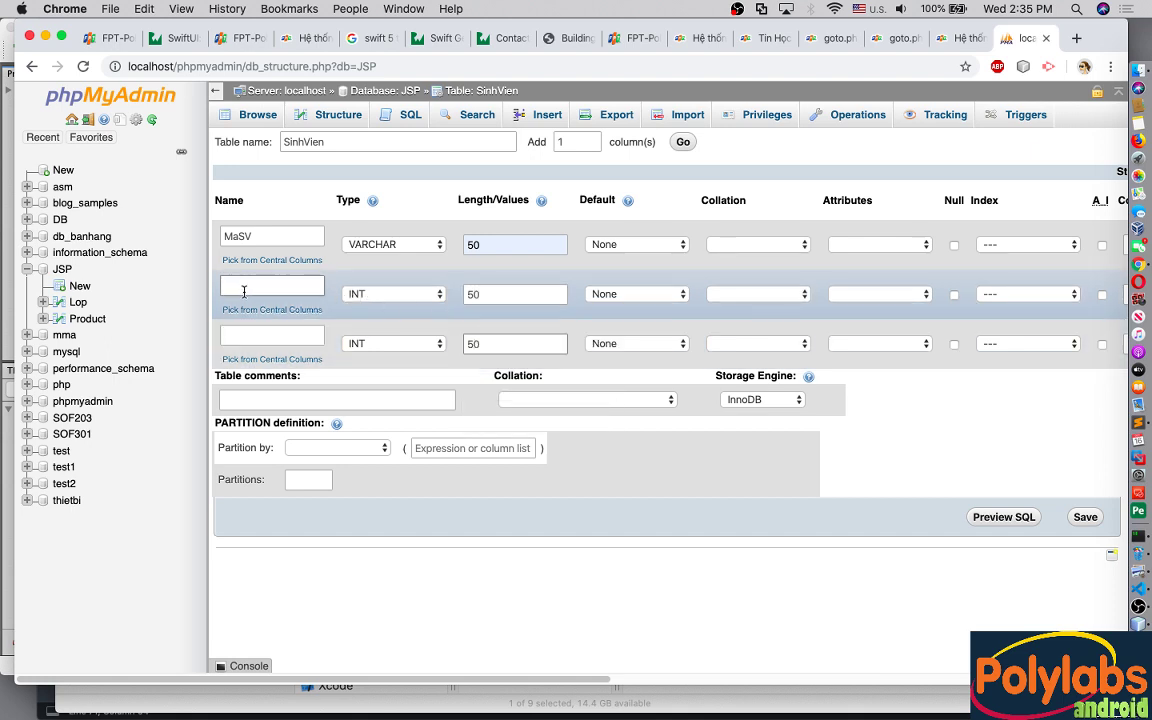
# Step: Name the second and third SinhVien columns TenSV and MaLop and set both to type VARCHAR
pyautogui.click(243, 288)
pyautogui.write('TenSV')
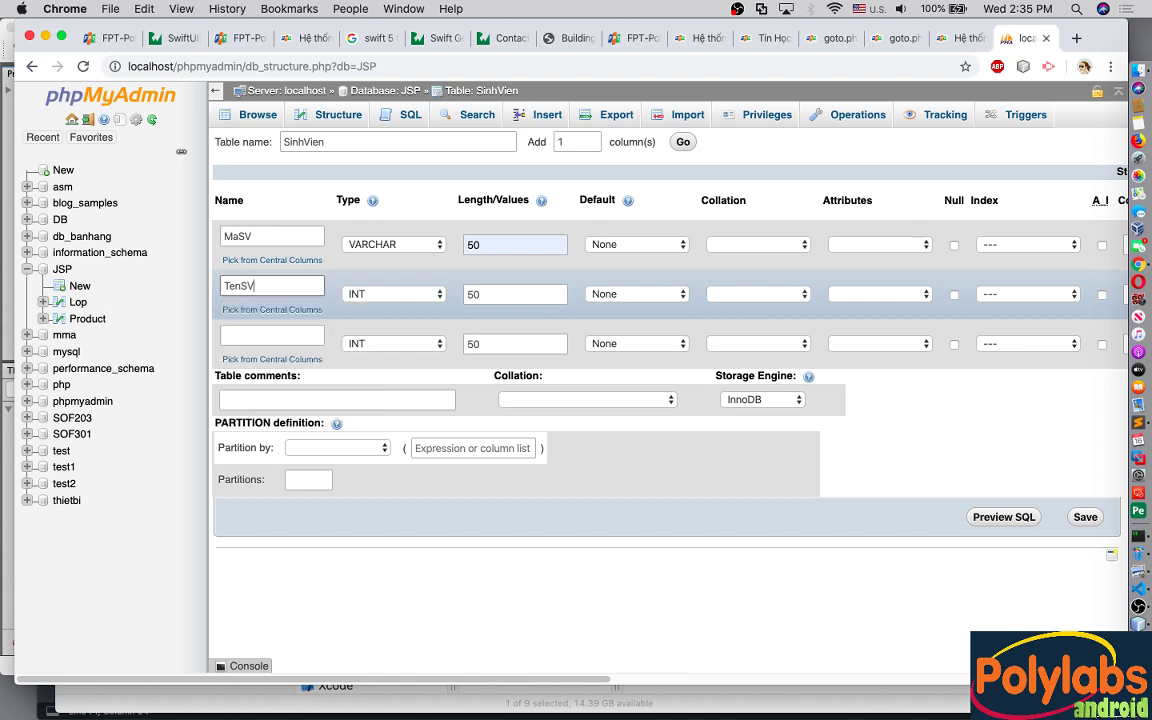
pyautogui.click(250, 332)
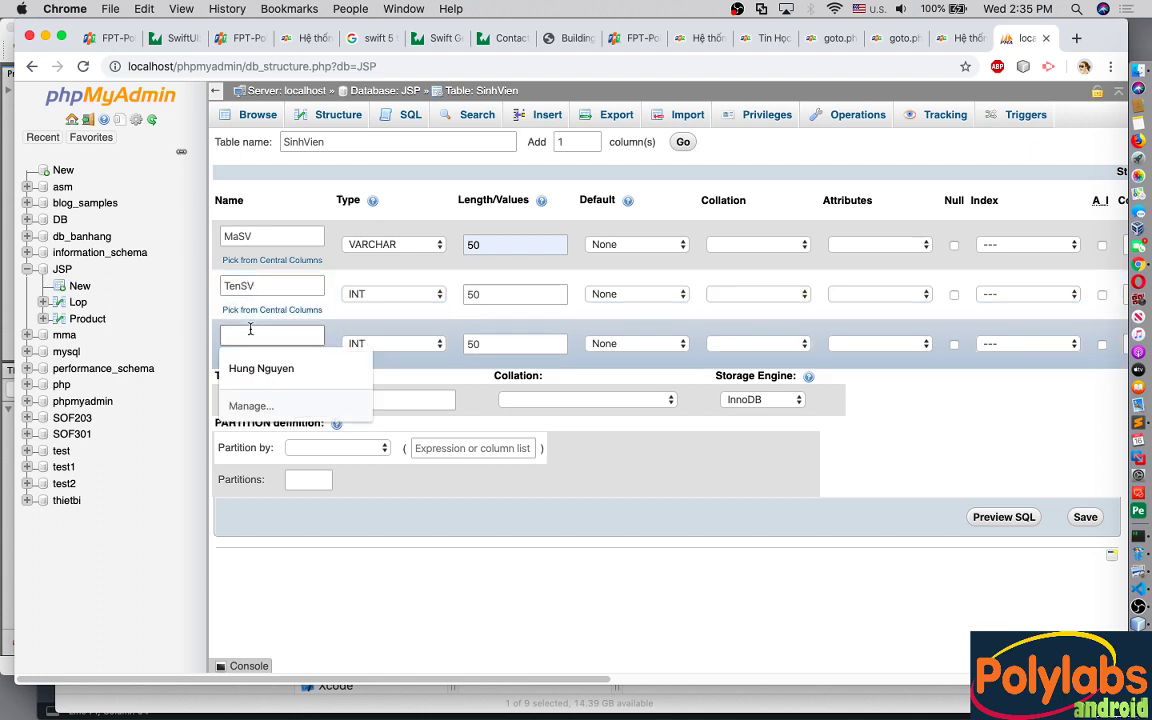
pyautogui.write('MaLop')
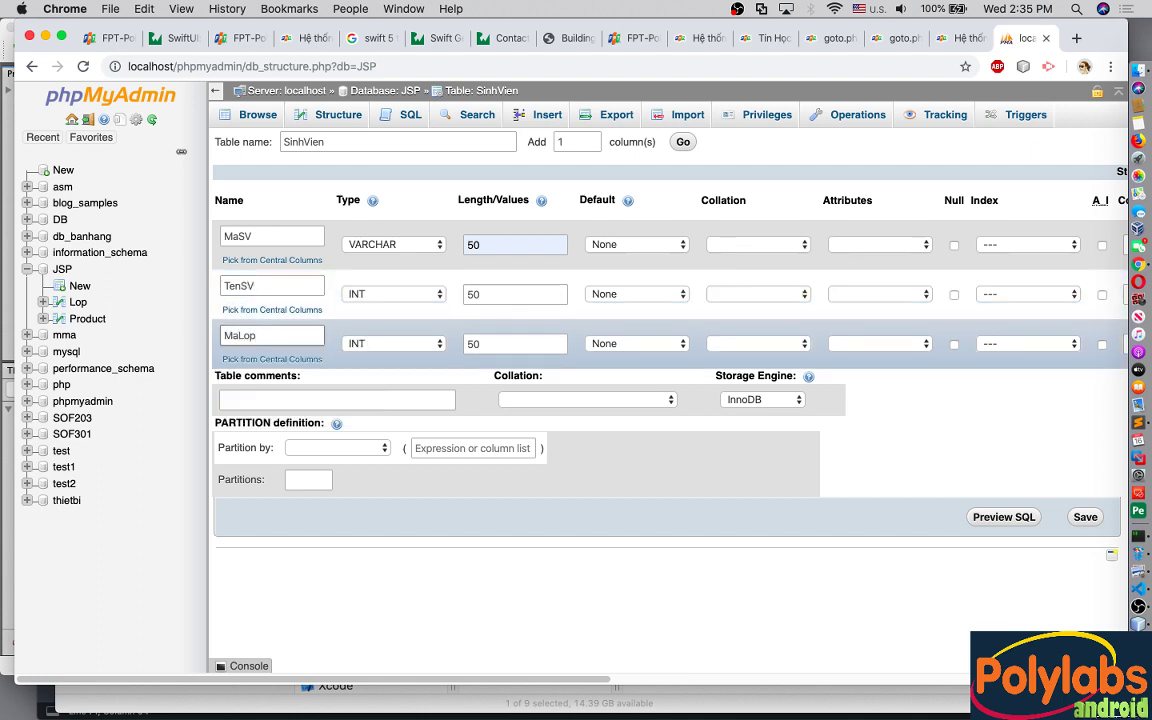
pyautogui.click(390, 295)
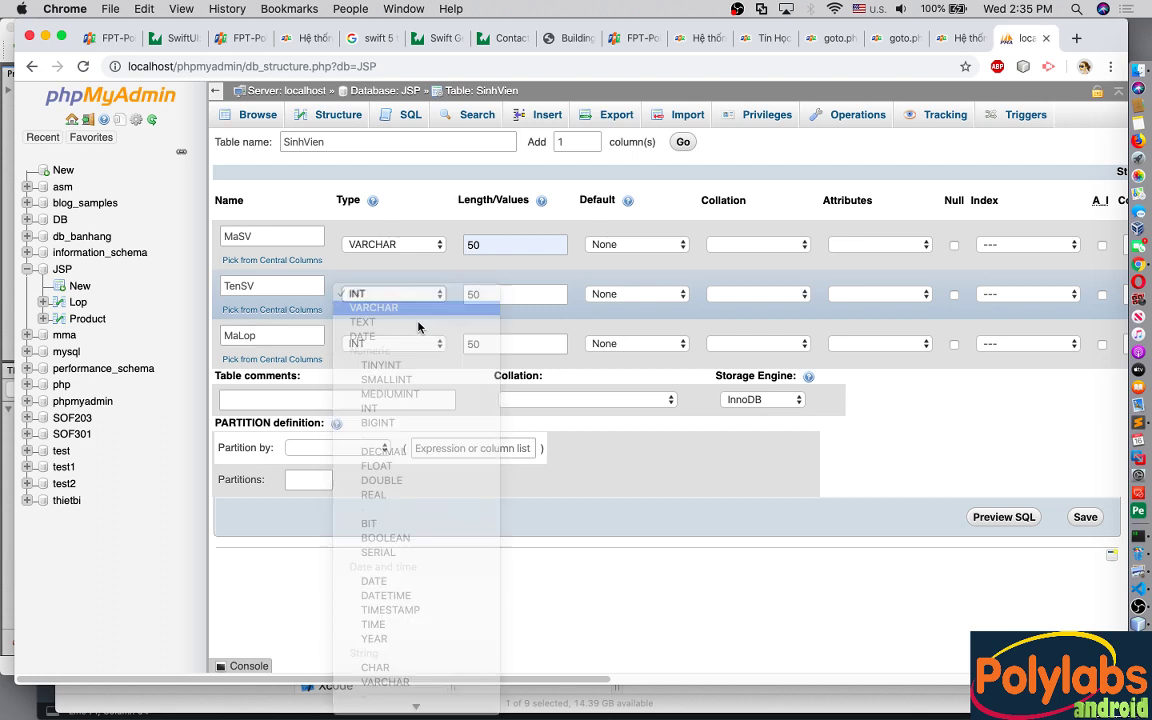
pyautogui.click(411, 343)
pyautogui.click(406, 357)
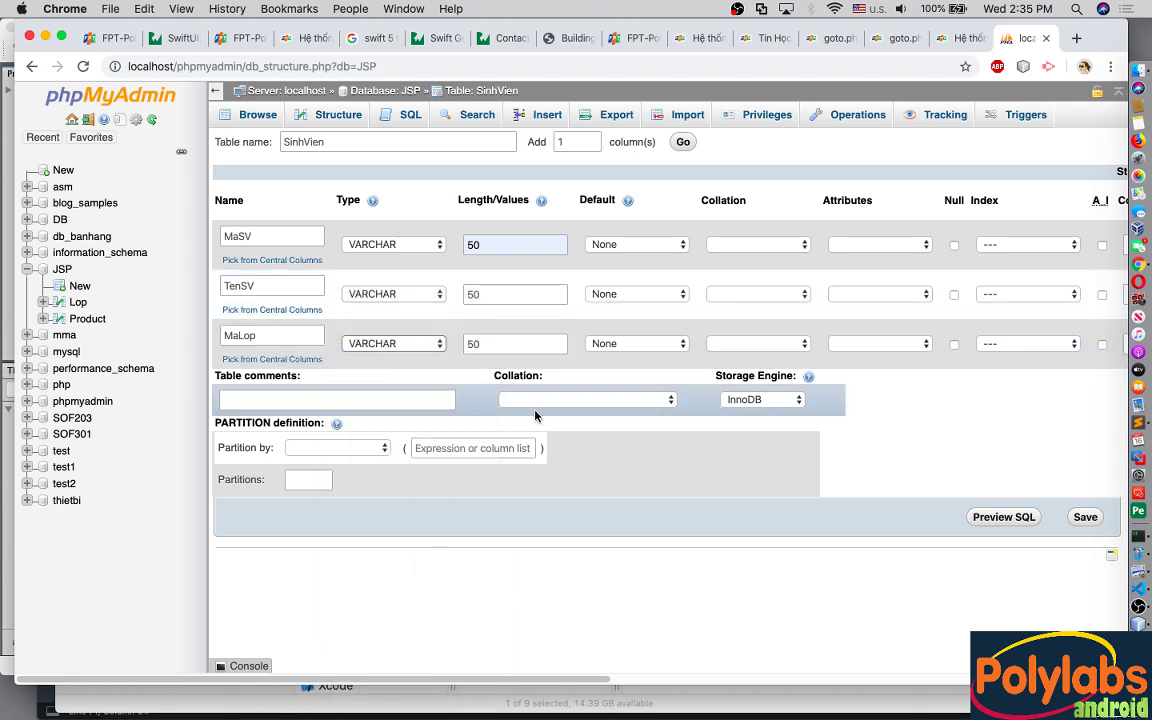
# Step: Make MaSV the PRIMARY index of the SinhVien table with size 50
pyautogui.click(1015, 245)
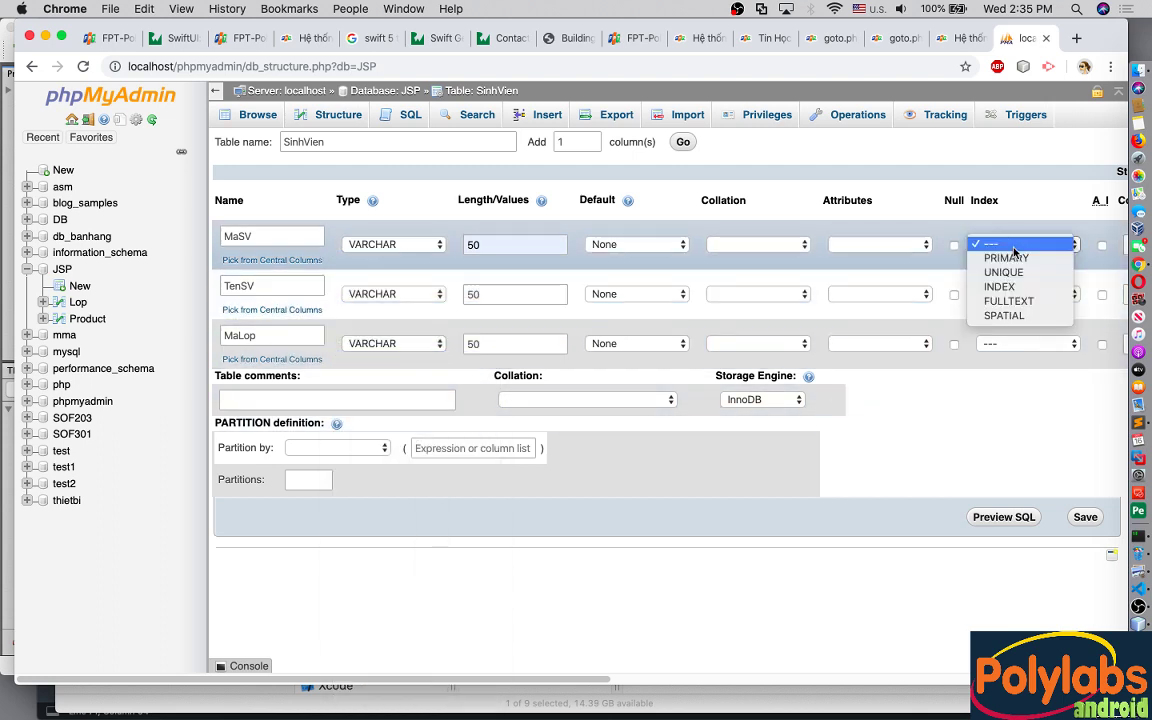
pyautogui.click(1007, 258)
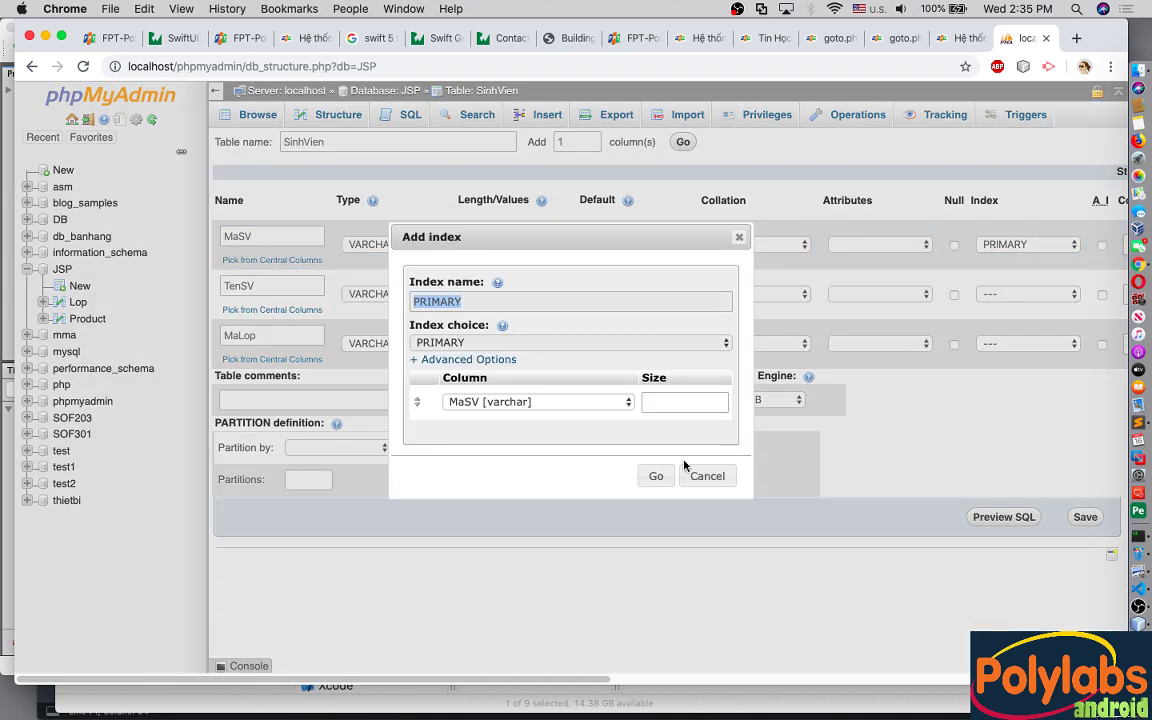
pyautogui.click(681, 401)
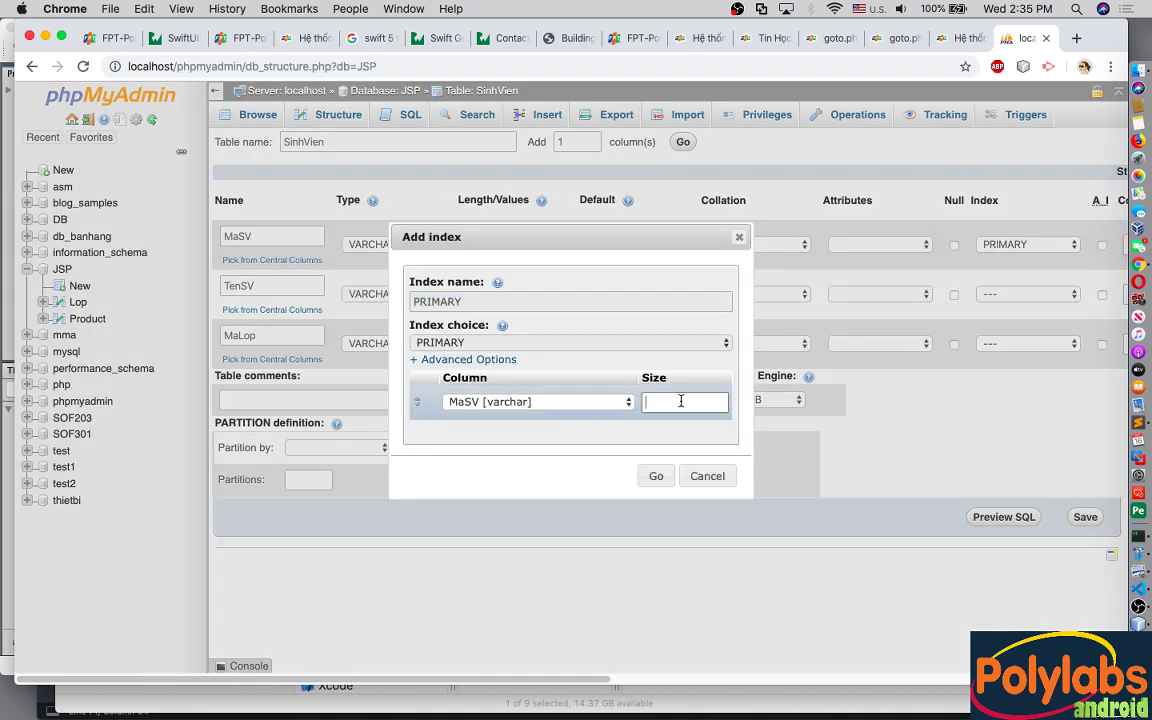
pyautogui.write('50')
pyautogui.click(656, 476)
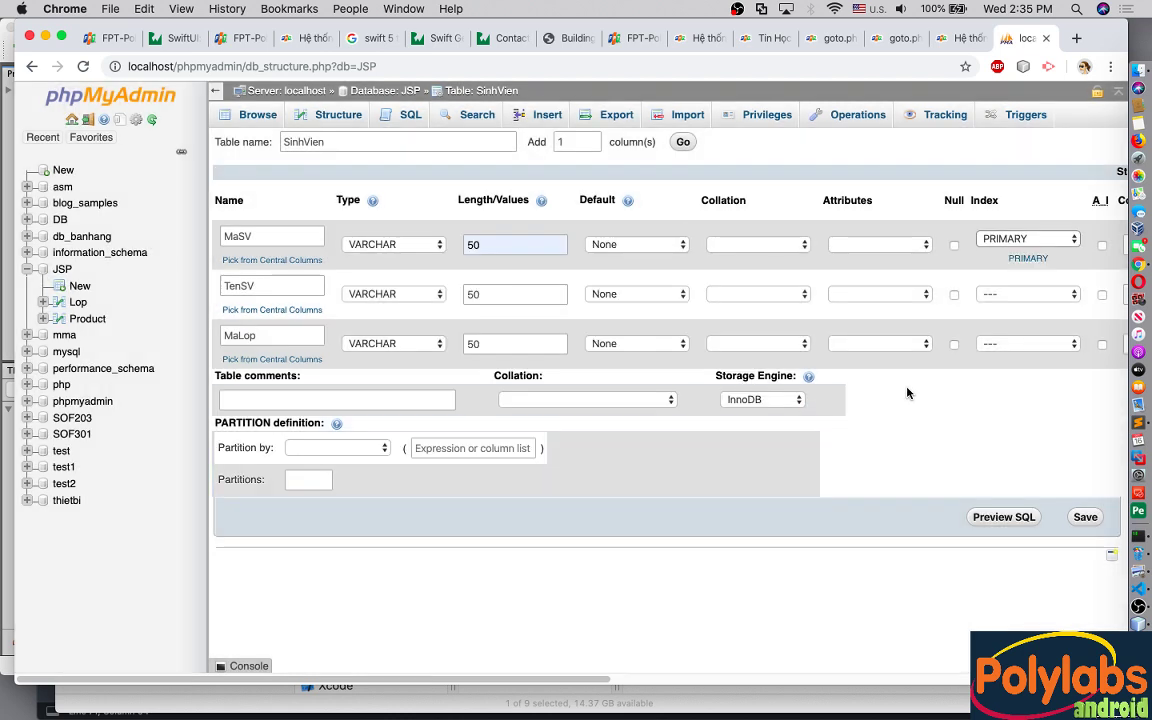
# Step: Save the SinhVien table, leaving the MaLop column without an index
pyautogui.click(1000, 345)
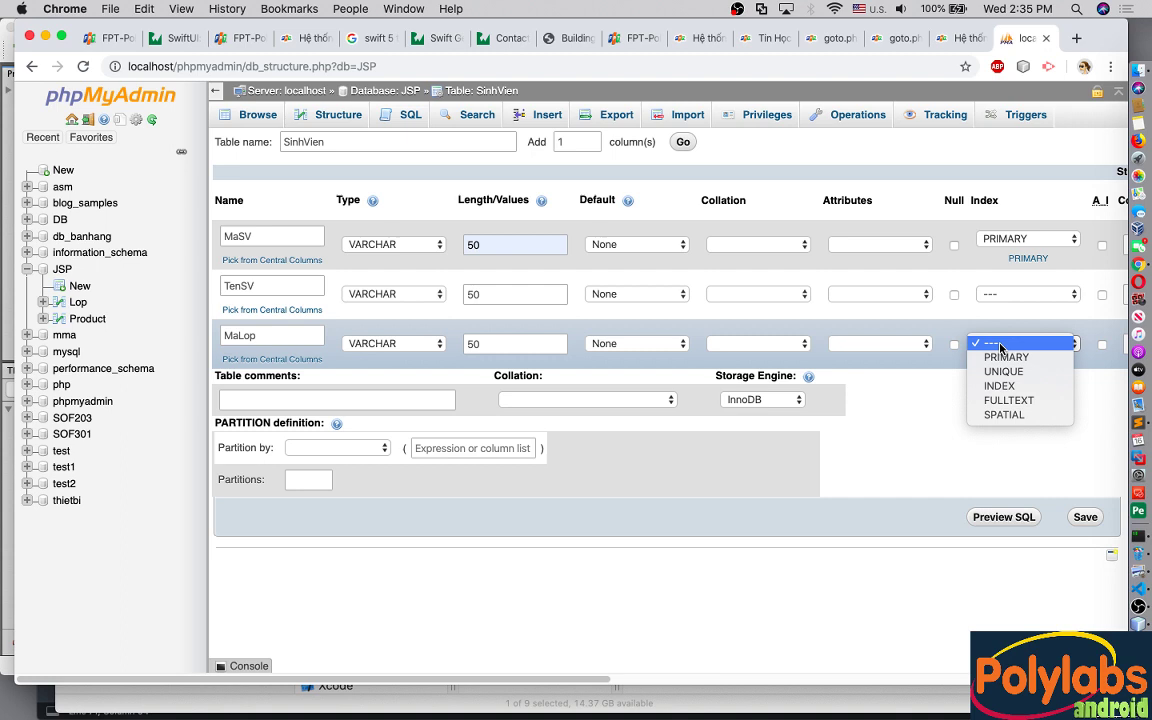
pyautogui.click(860, 360)
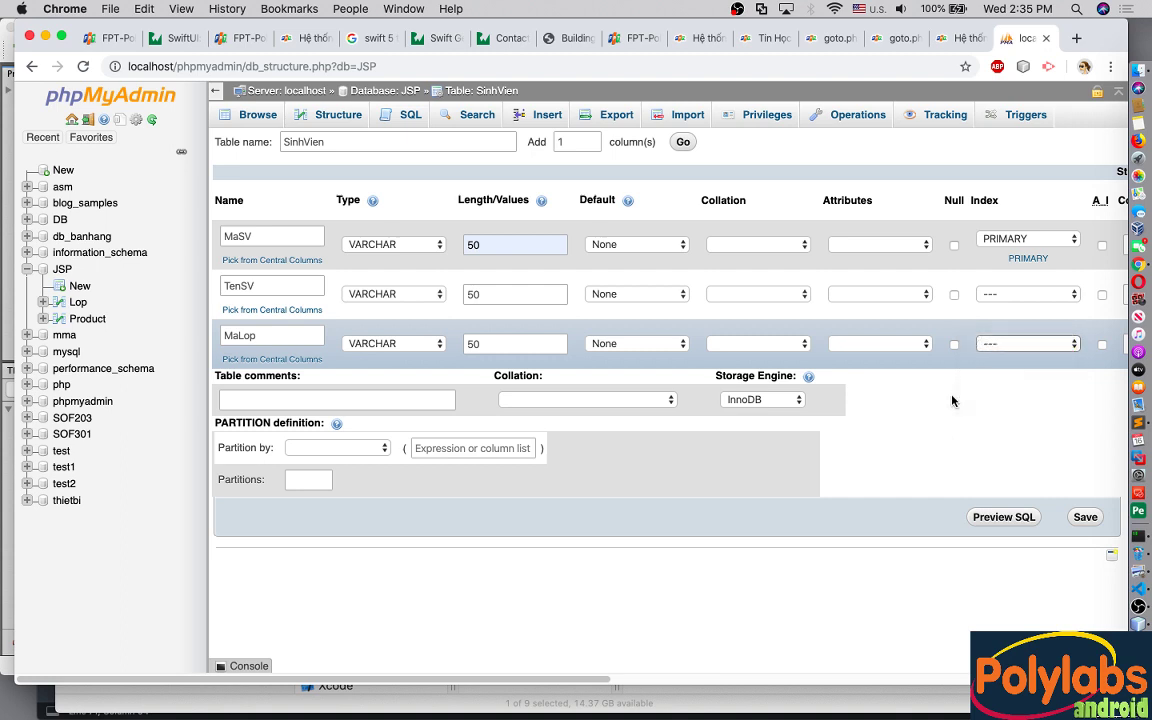
pyautogui.click(1085, 516)
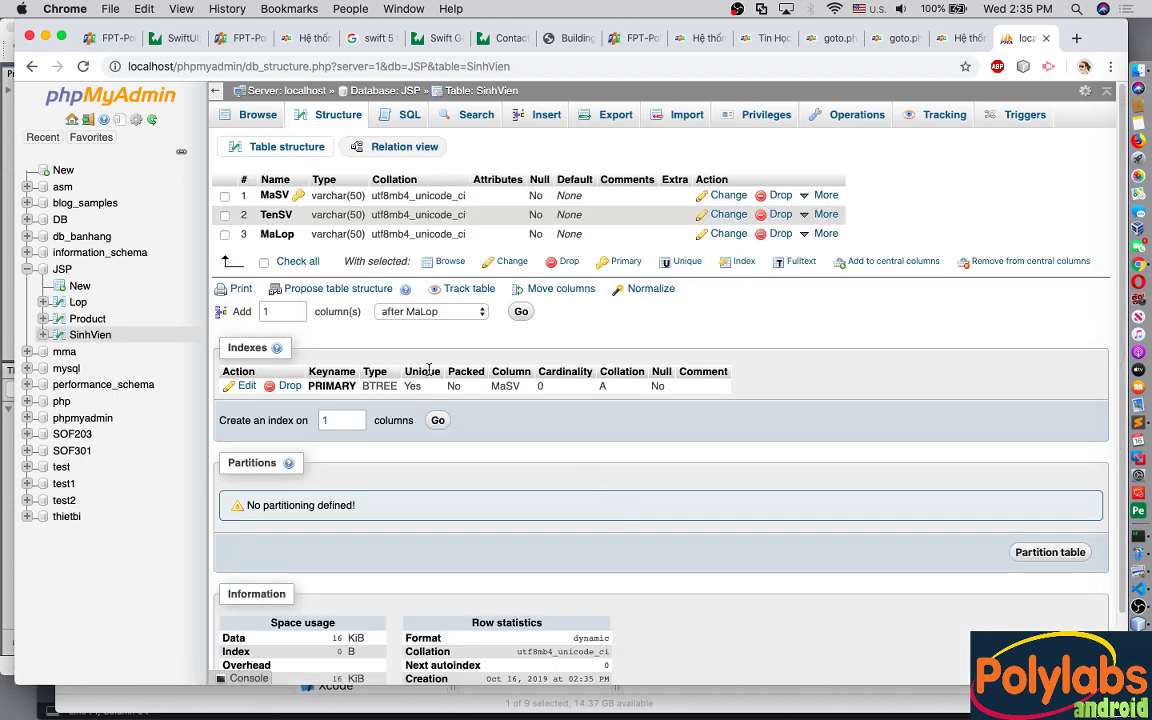
# Step: Insert a row into the Lop table with MaLop PT14351 and TenLop UDPM51, and browse the table
pyautogui.click(79, 302)
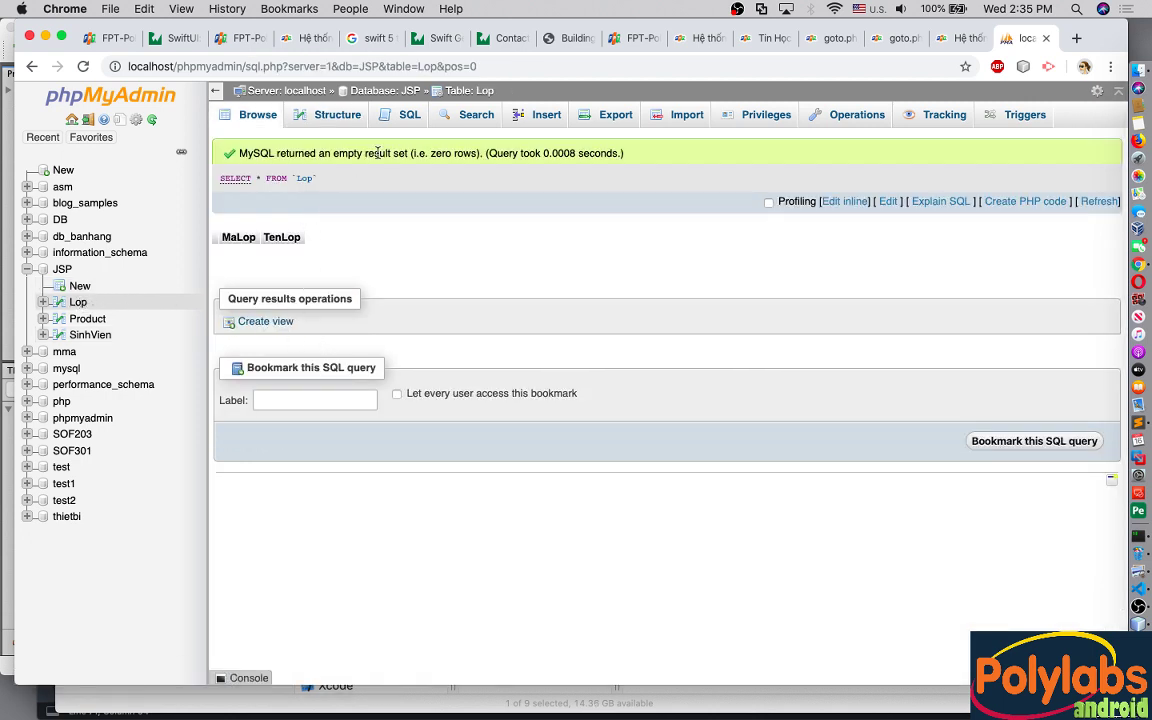
pyautogui.click(546, 115)
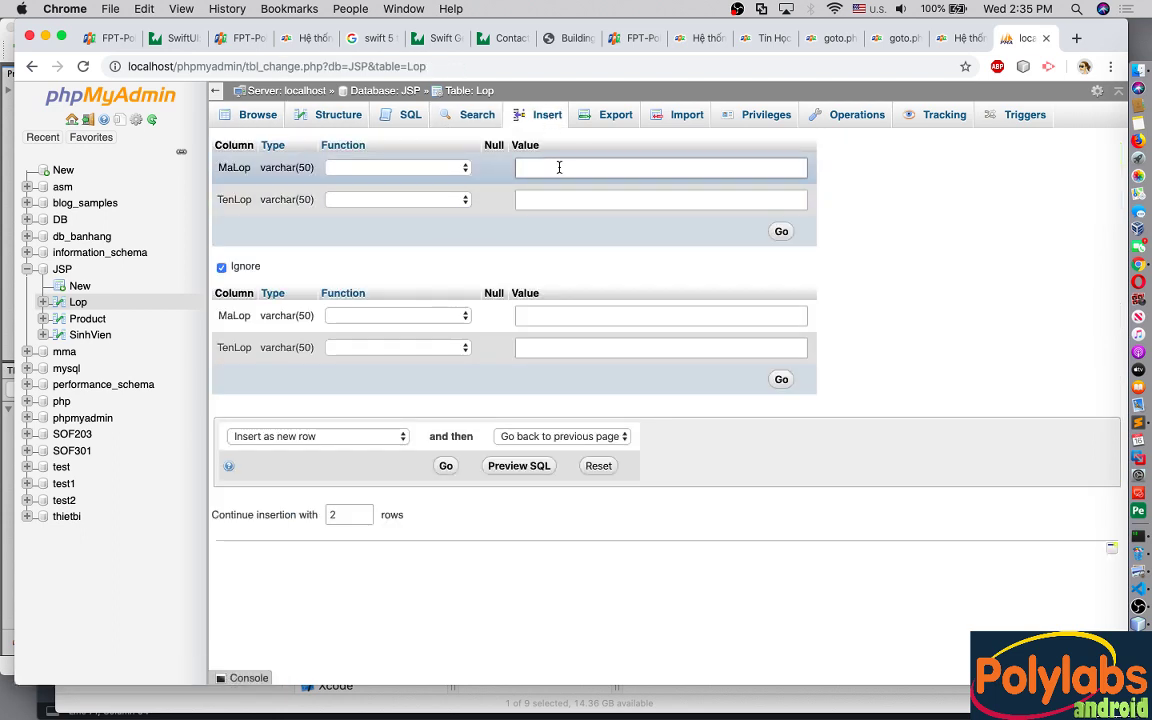
pyautogui.click(559, 167)
pyautogui.write('PT14351')
pyautogui.click(545, 197)
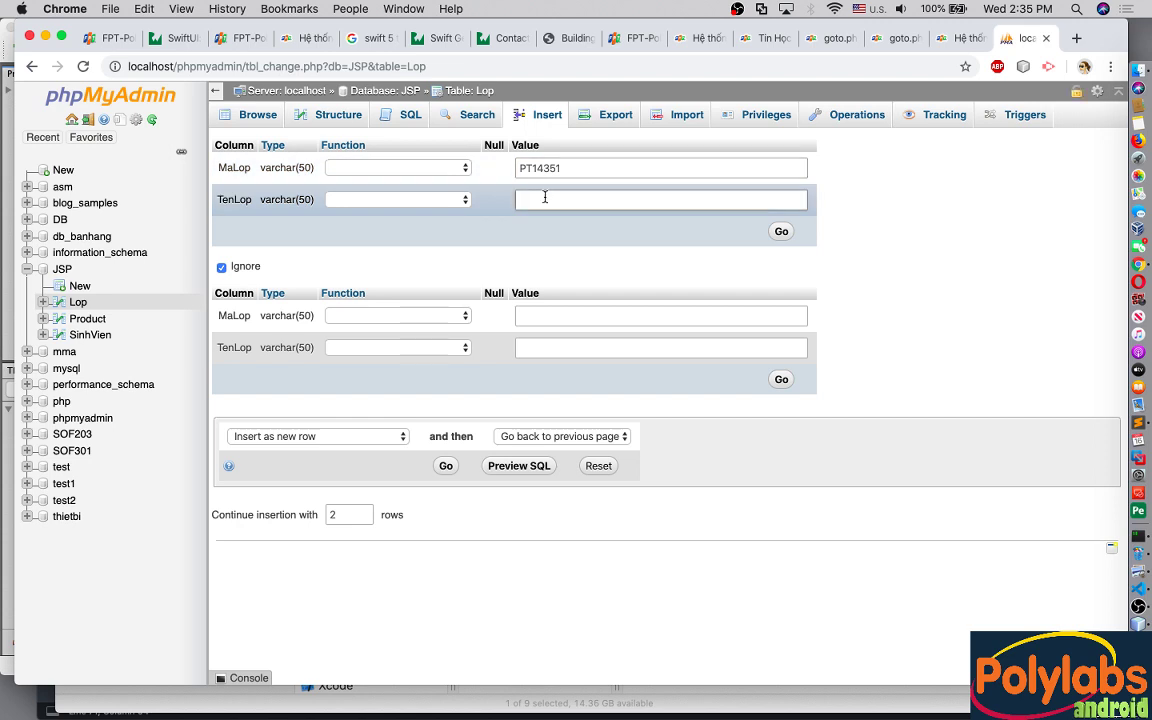
pyautogui.write('T')
pyautogui.write('UDPM')
pyautogui.write('51')
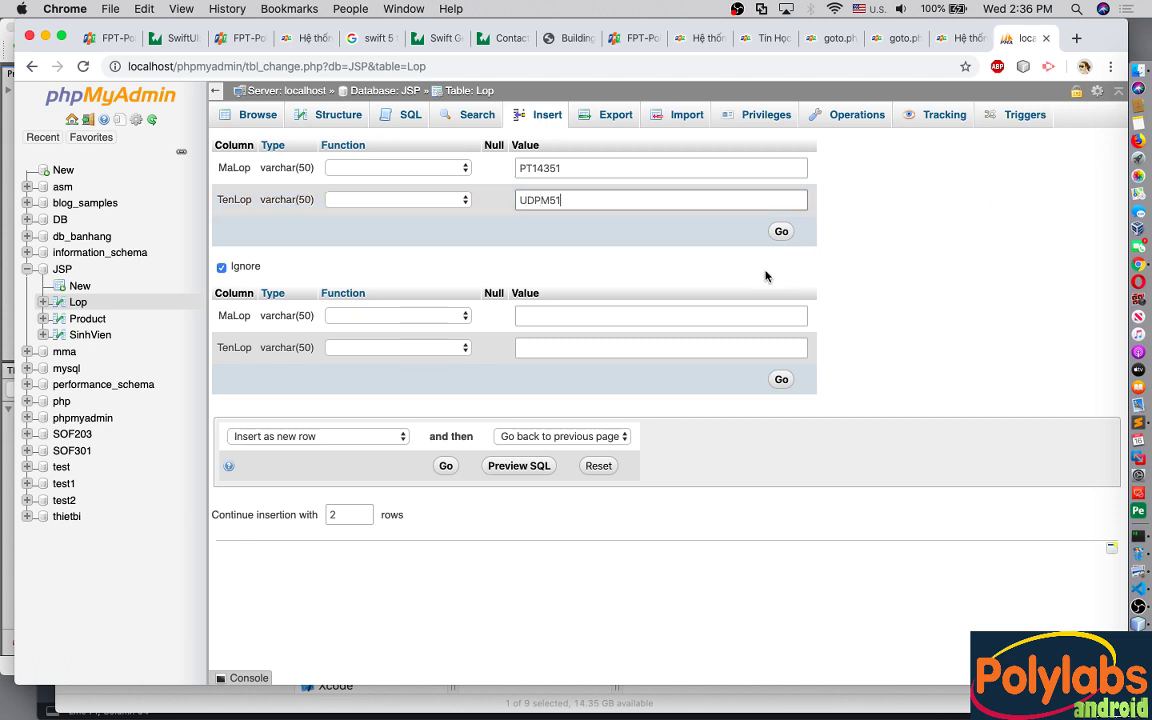
pyautogui.click(781, 231)
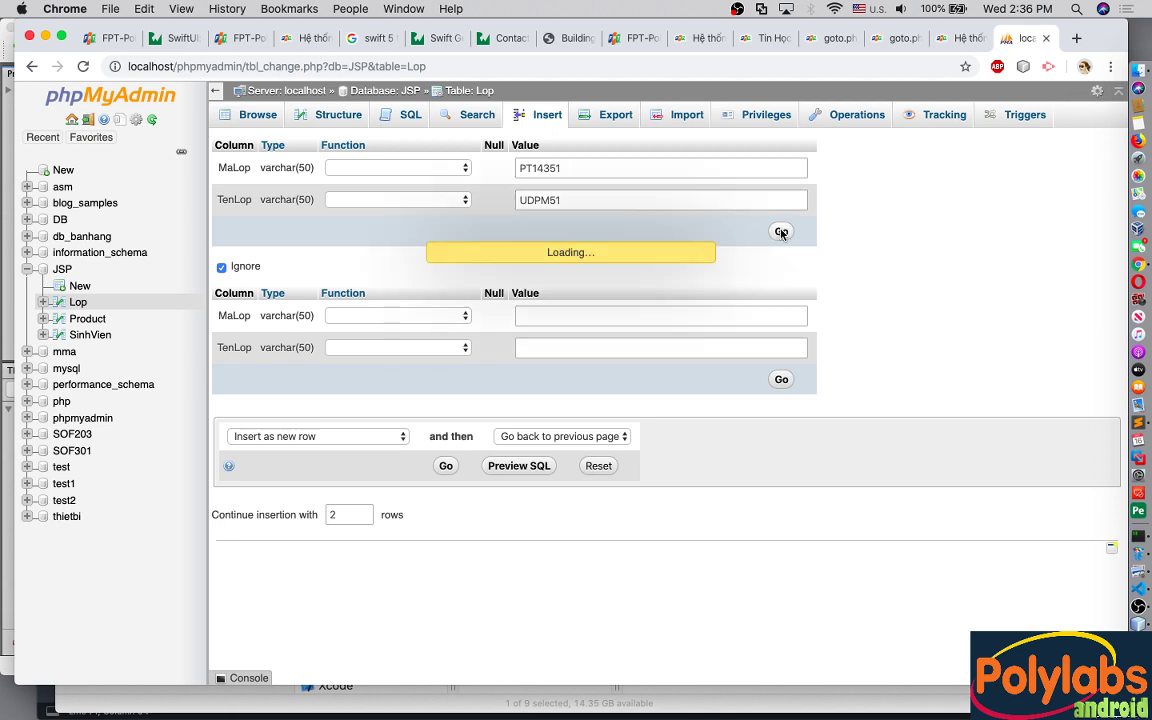
pyautogui.click(77, 303)
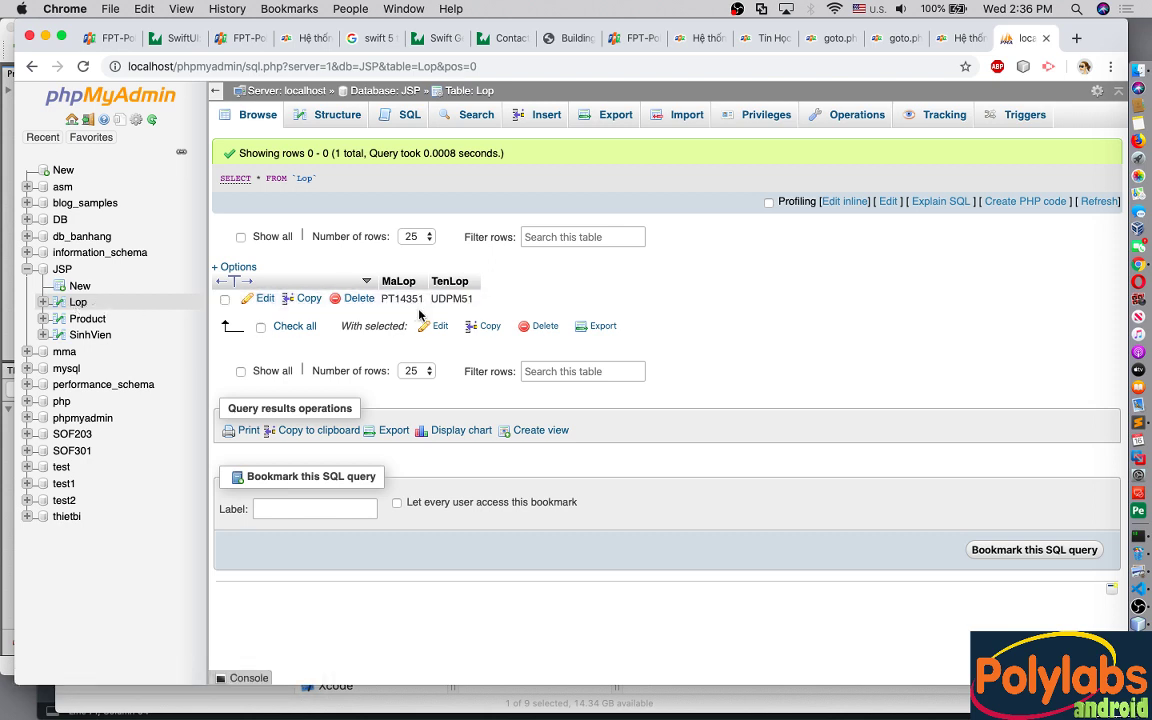
# Step: Insert a first row into the SinhVien table with the student's code and name and MaLop PT14351
pyautogui.click(88, 335)
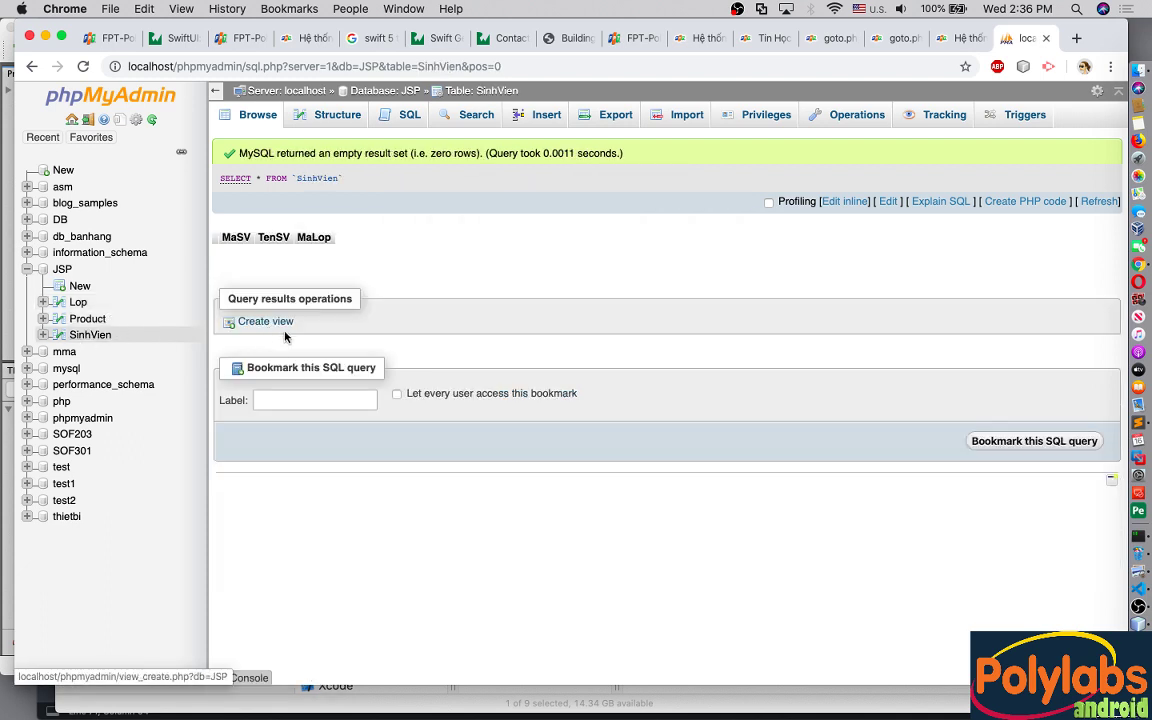
pyautogui.click(527, 118)
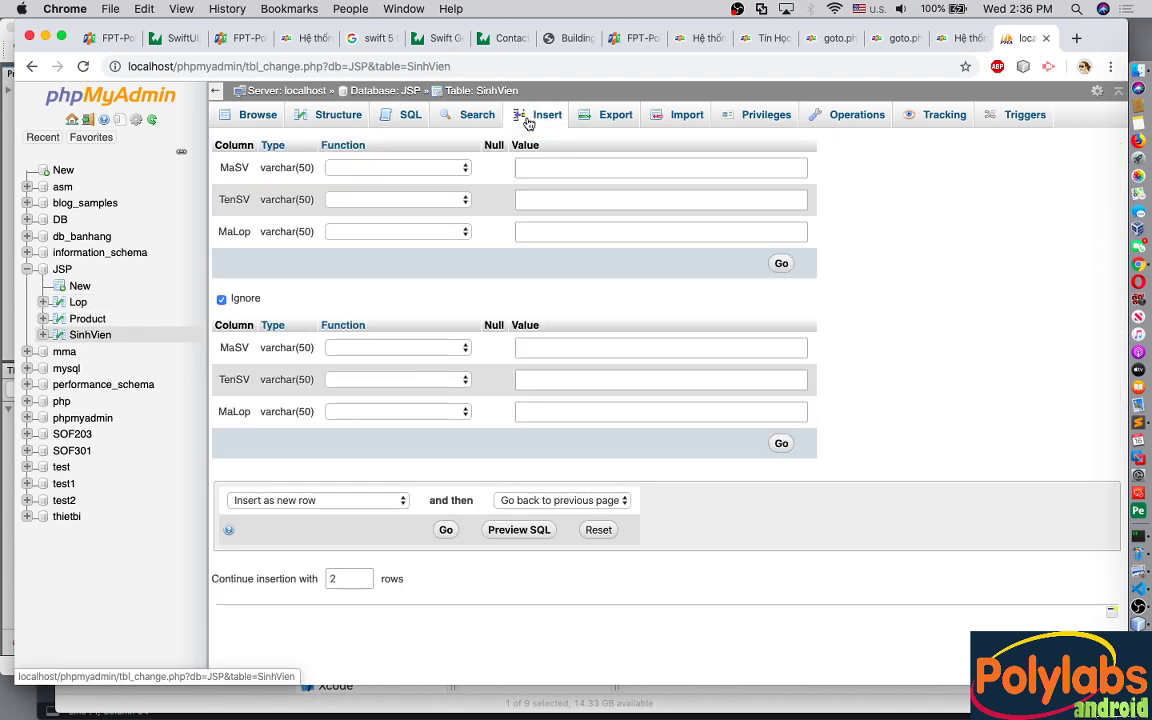
pyautogui.click(543, 235)
pyautogui.write('P')
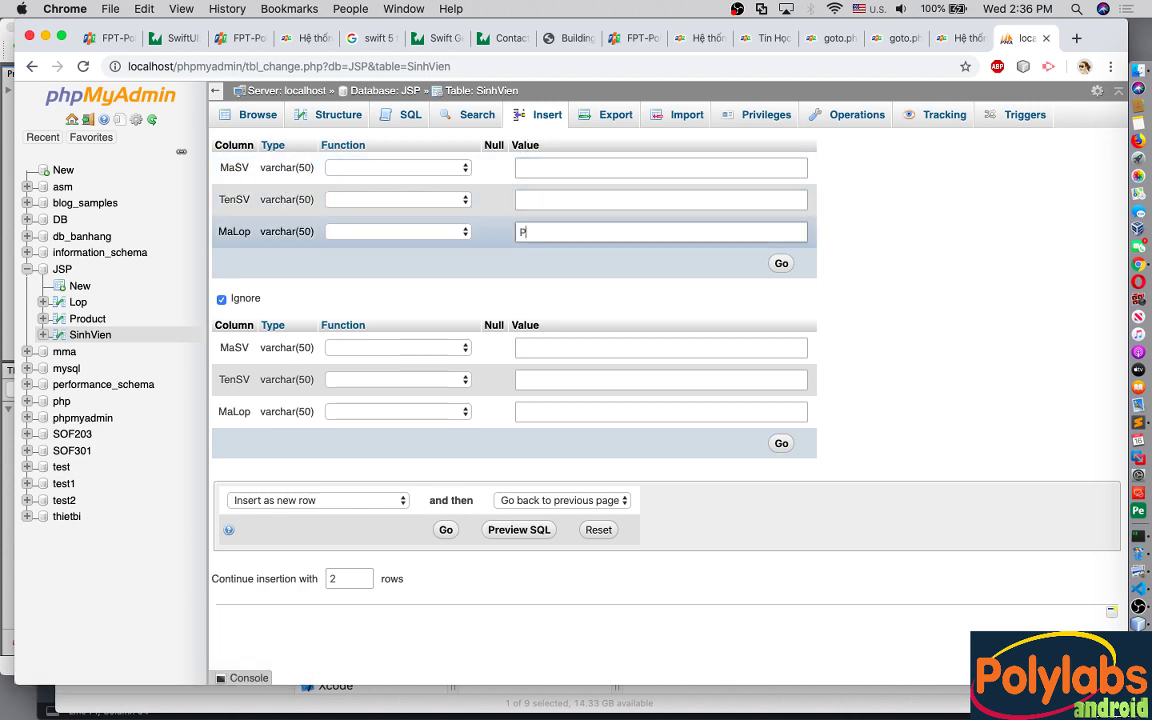
pyautogui.write('T143')
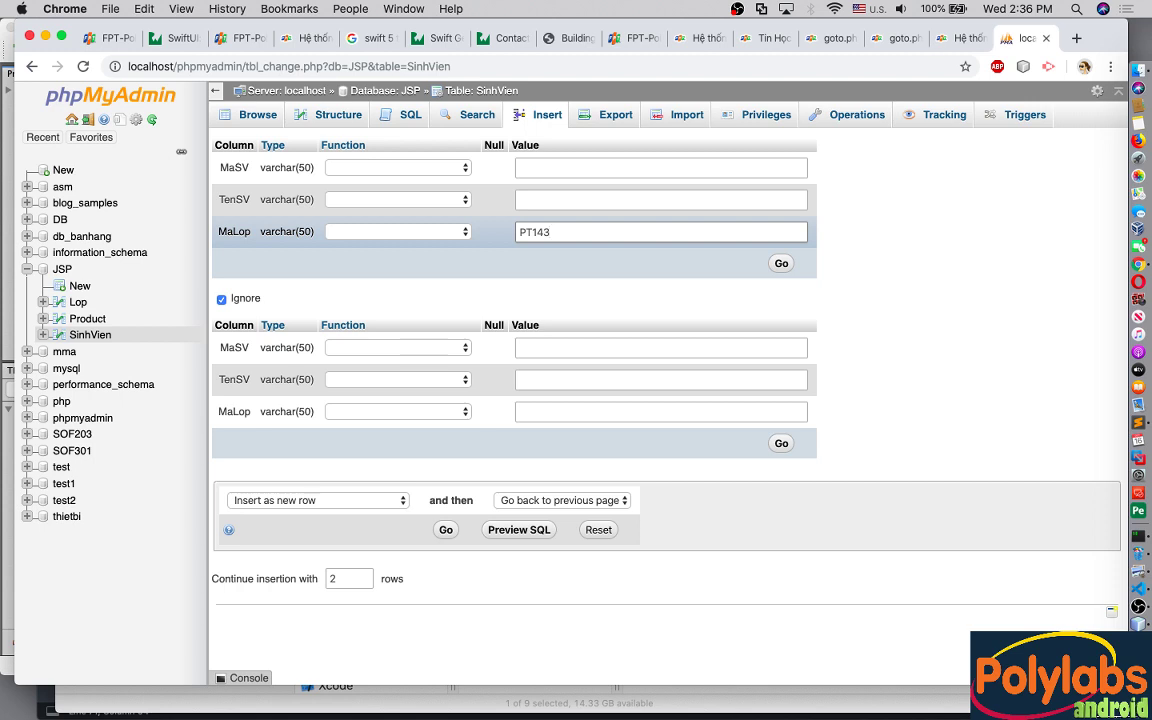
pyautogui.write('51')
pyautogui.click(660, 200)
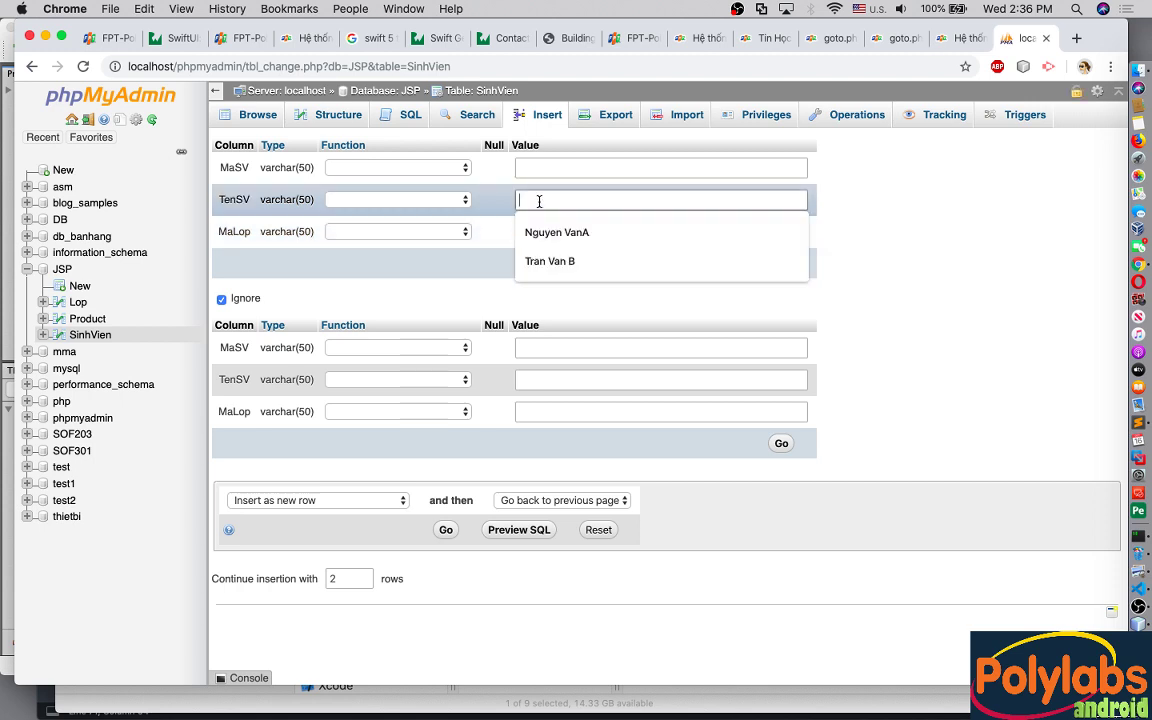
pyautogui.write('Nguyen')
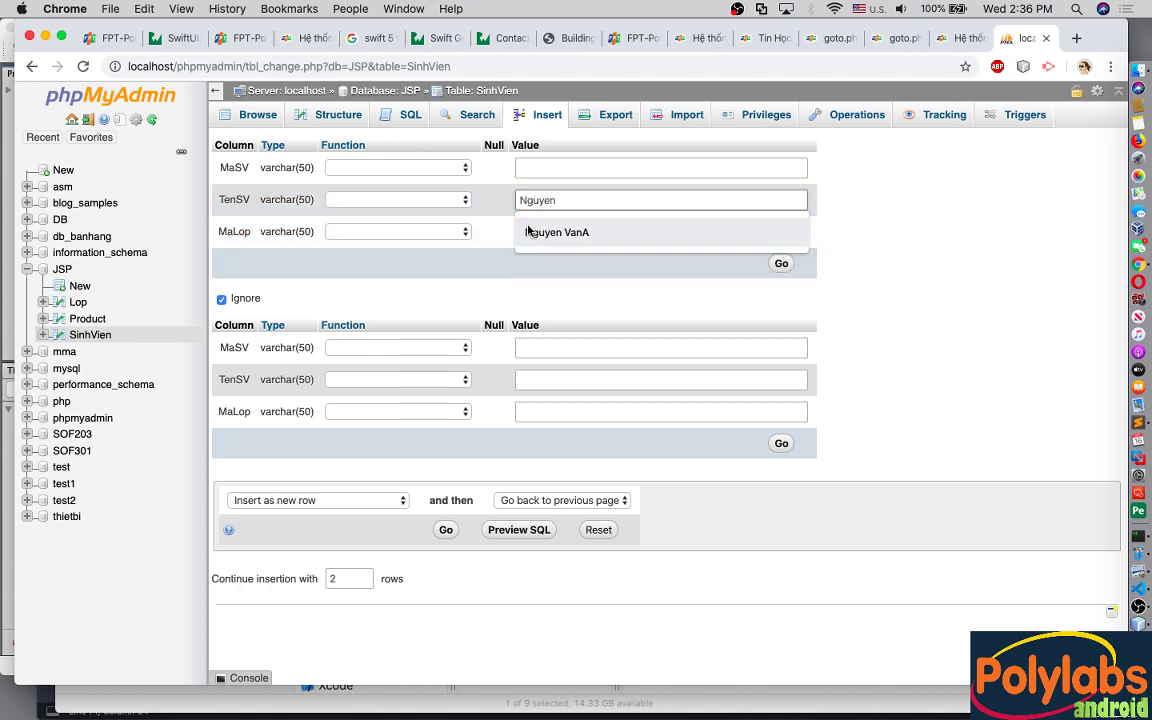
pyautogui.click(598, 232)
pyautogui.click(551, 167)
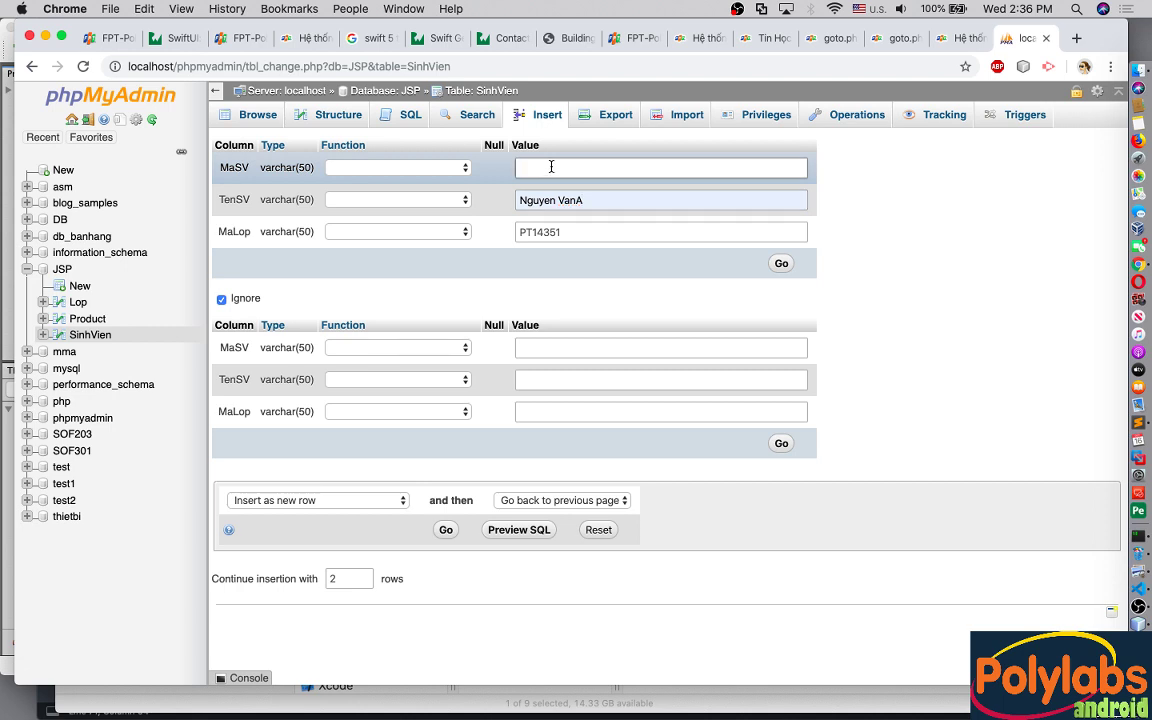
pyautogui.write('PH0001')
pyautogui.click(780, 265)
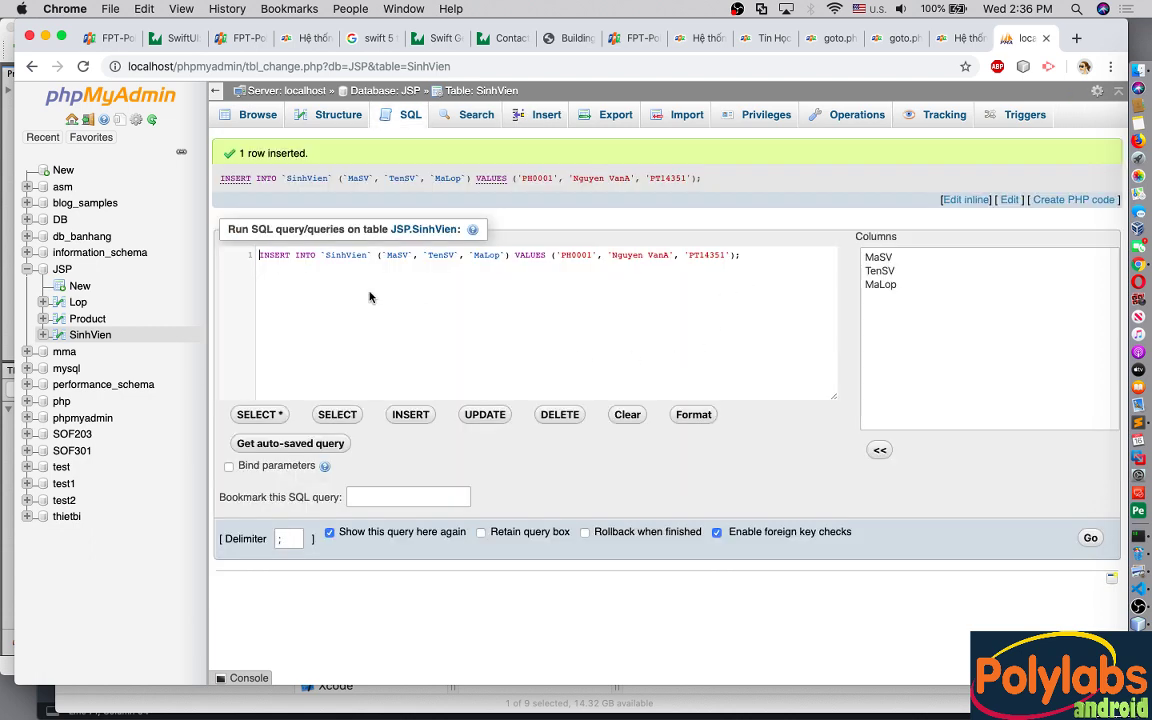
# Step: Insert a second row into the SinhVien table with another student's code and name and MaLop PT14351
pyautogui.click(90, 335)
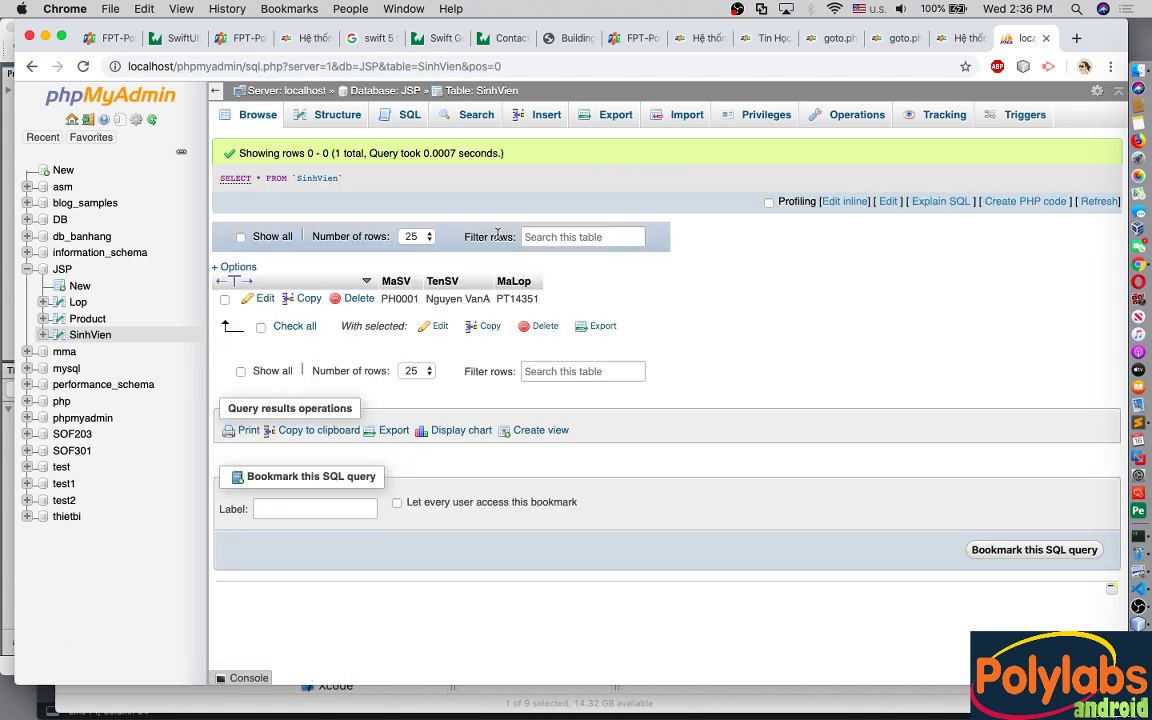
pyautogui.click(546, 116)
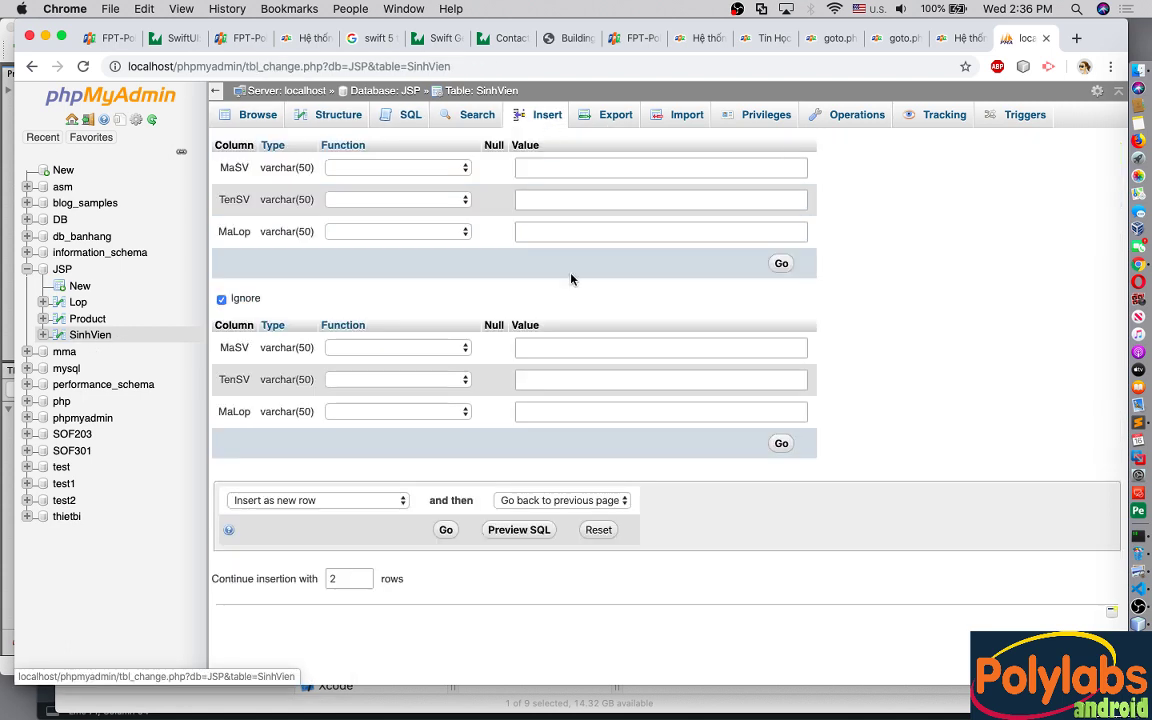
pyautogui.click(590, 233)
pyautogui.click(584, 259)
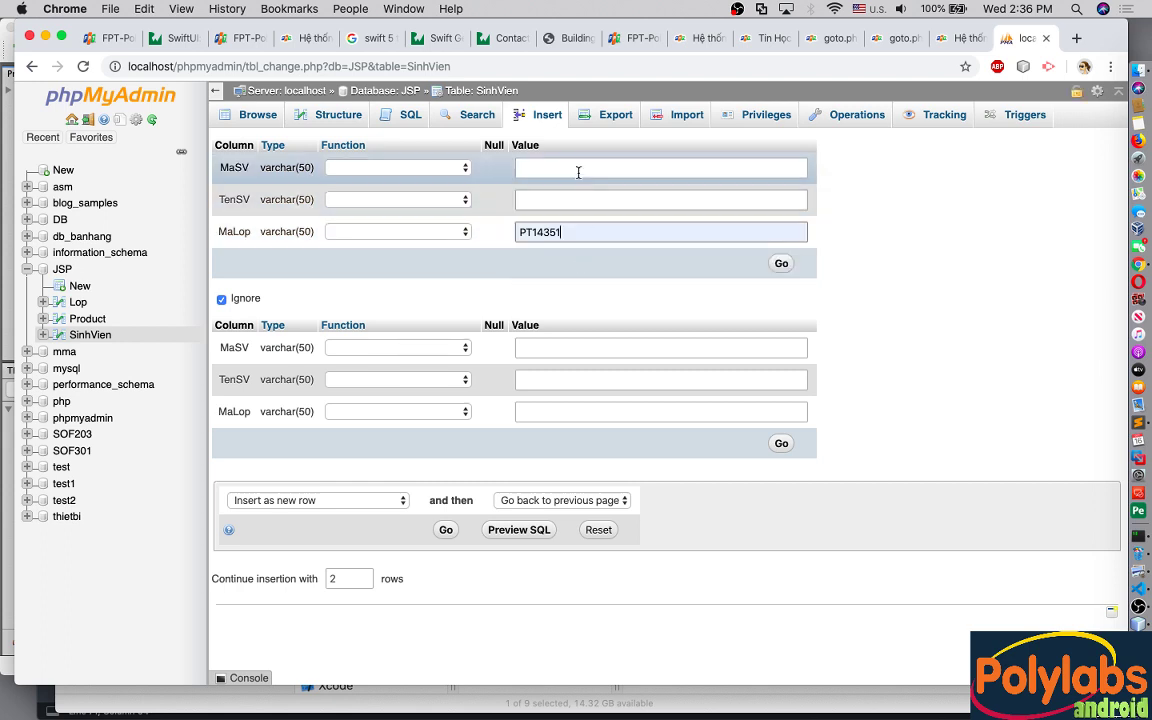
pyautogui.click(578, 172)
pyautogui.press('Down')
pyautogui.press('Return')
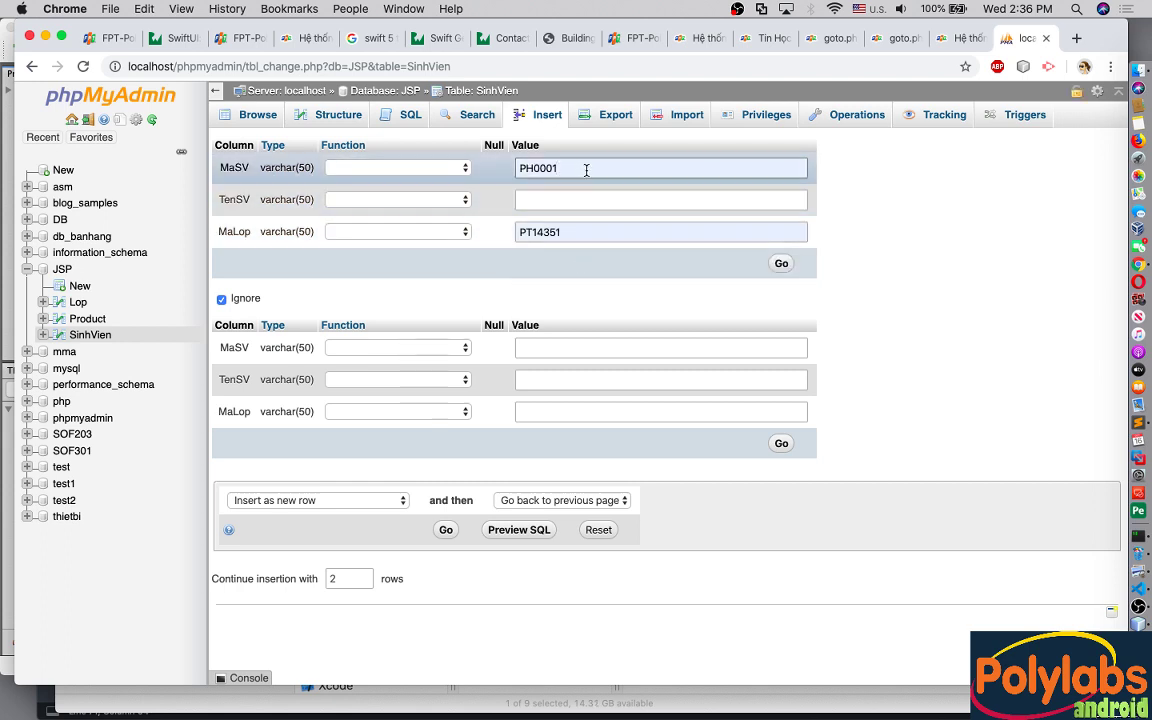
pyautogui.press('BackSpace')
pyautogui.write('2')
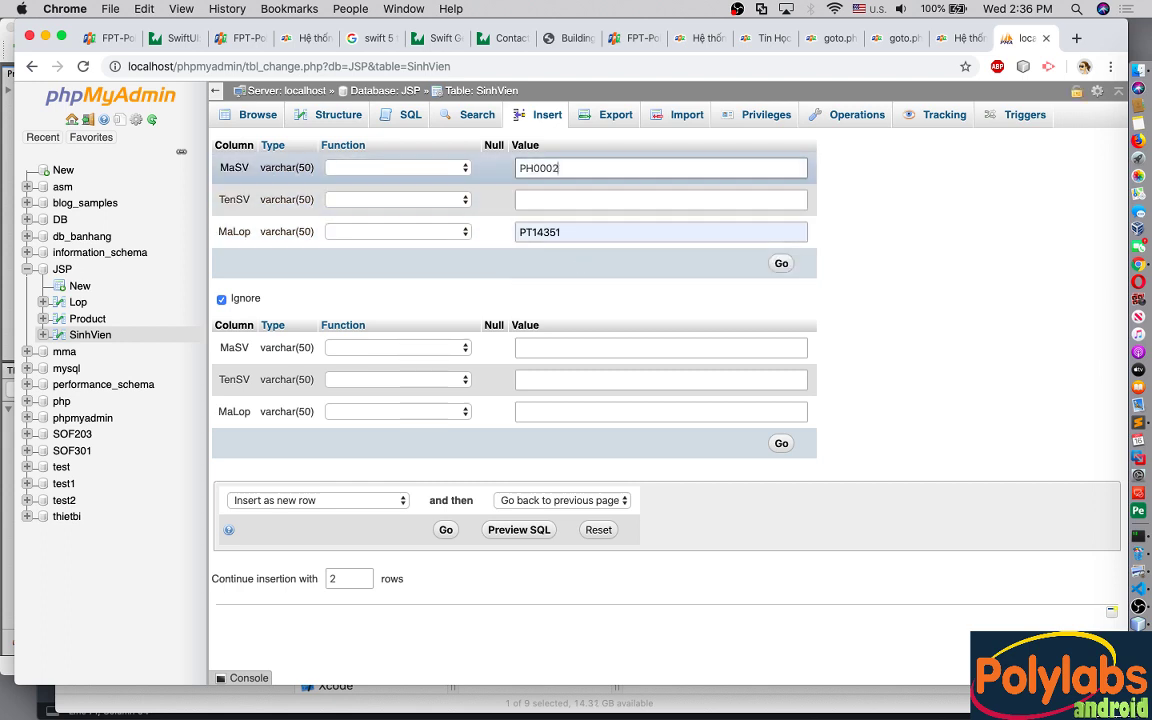
pyautogui.click(699, 201)
pyautogui.write('Tran Van B')
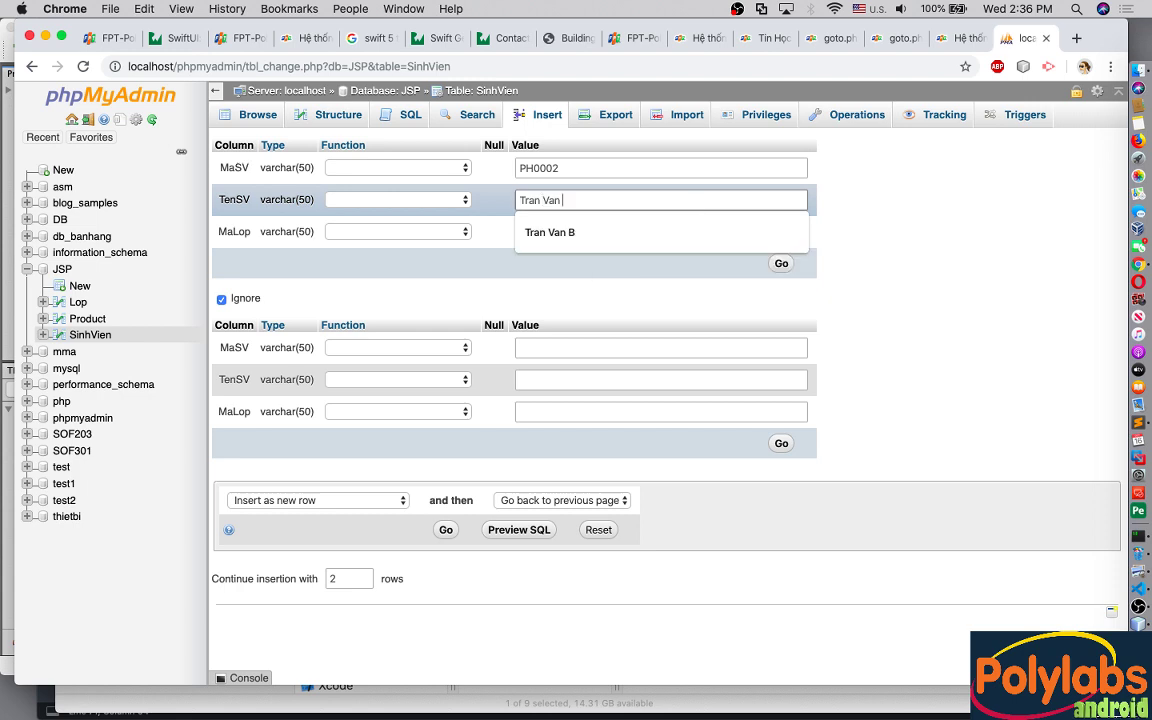
pyautogui.click(781, 263)
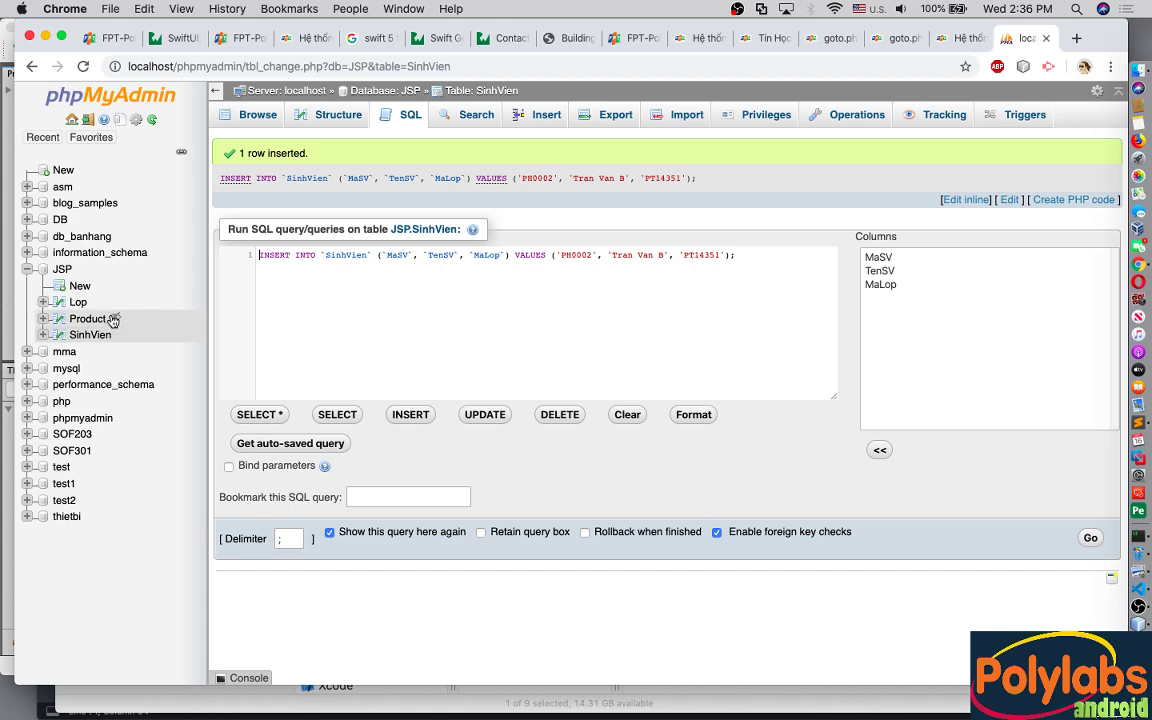
# Step: Browse the rows of the SinhVien and Product tables
pyautogui.click(90, 335)
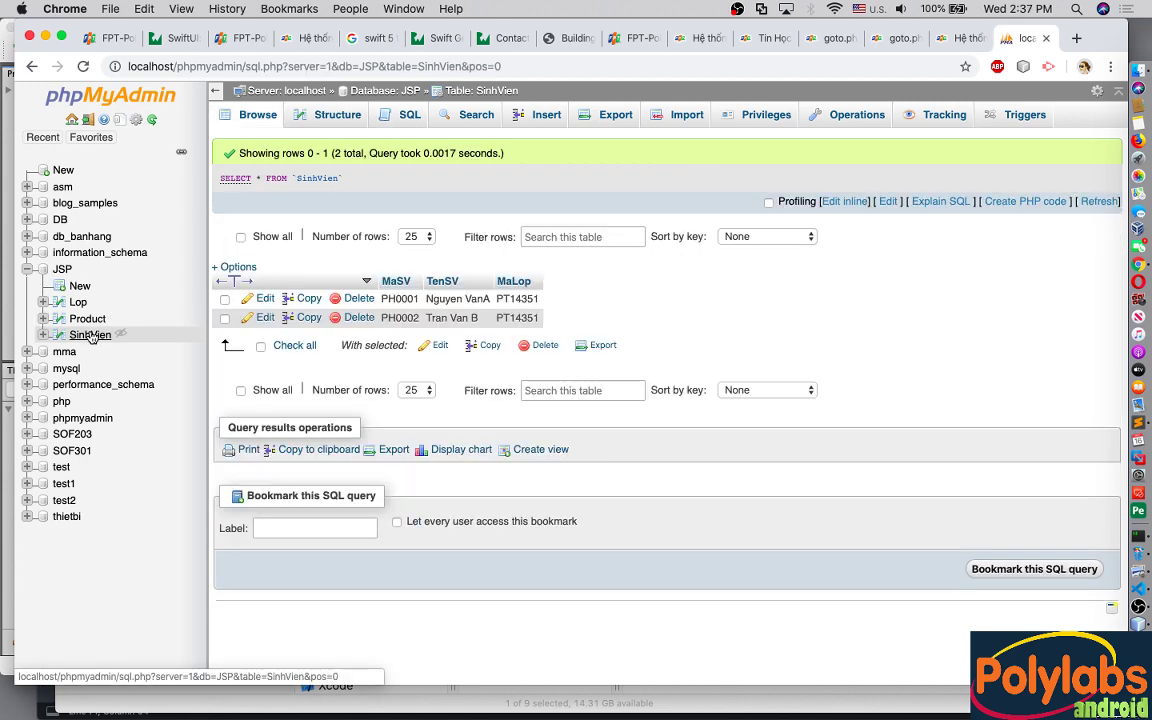
pyautogui.click(88, 320)
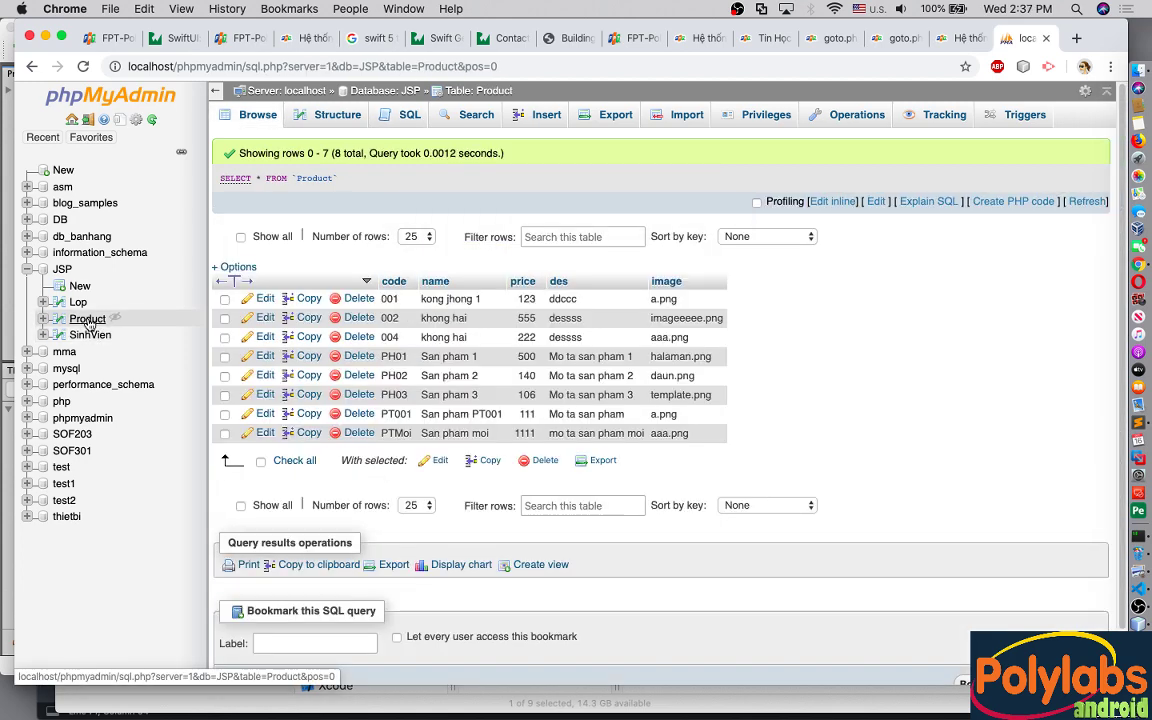
pyautogui.click(89, 334)
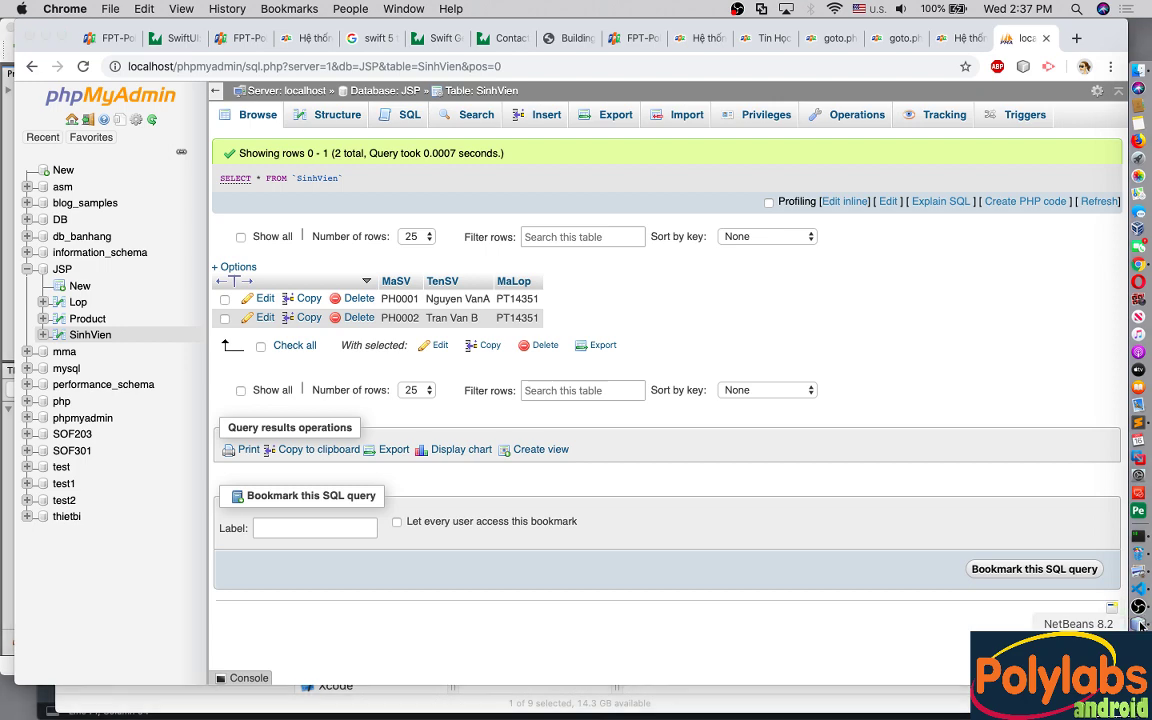
# Step: Switch to NetBeans and close all open projects
pyautogui.click(1138, 676)
pyautogui.click(123, 12)
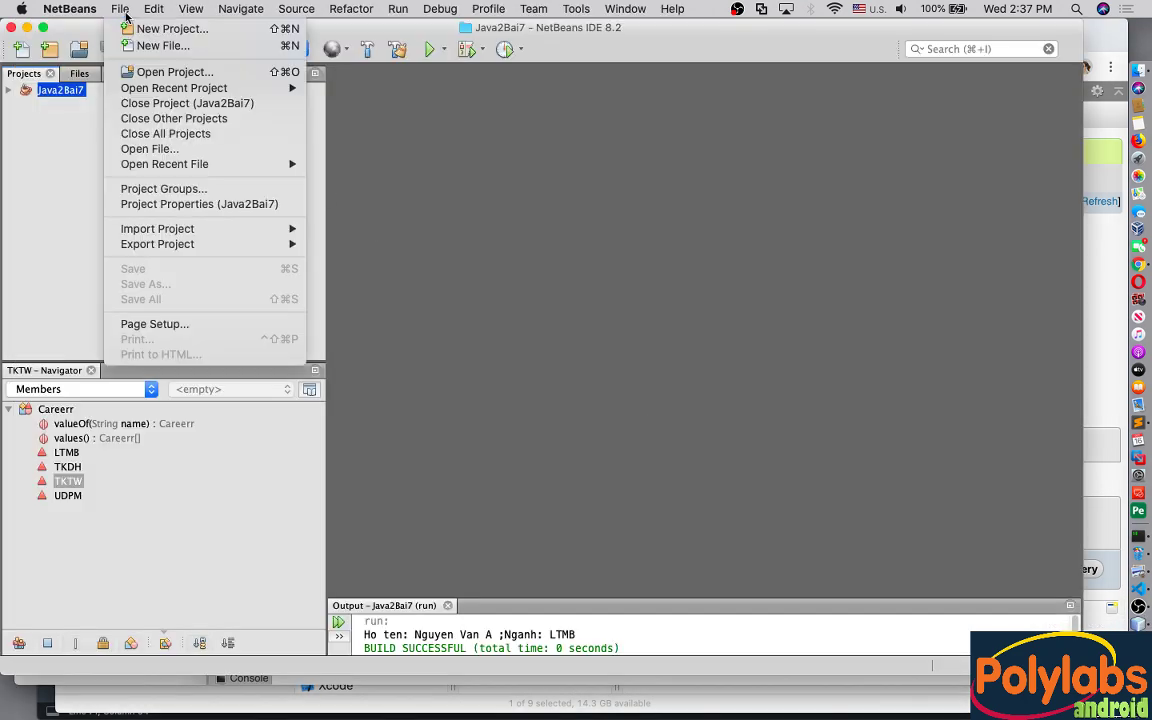
pyautogui.click(157, 134)
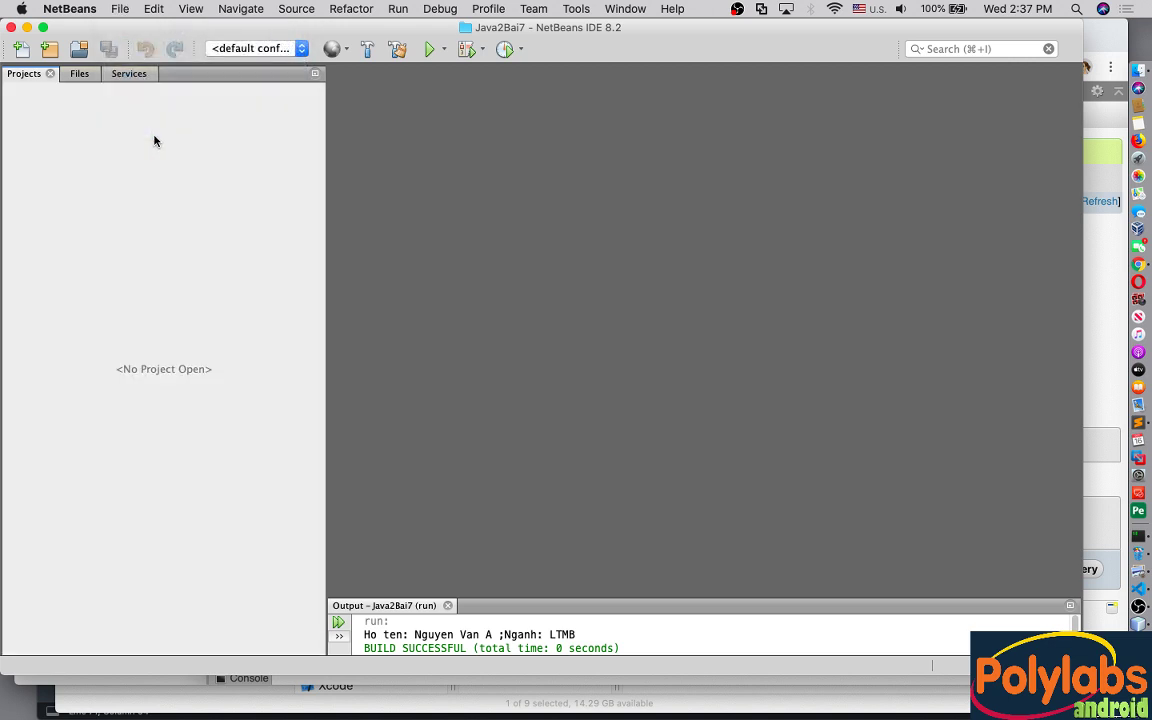
# Step: Start a new Web Application project from the Java Web category and proceed to its name and location settings
pyautogui.click(119, 9)
pyautogui.click(134, 29)
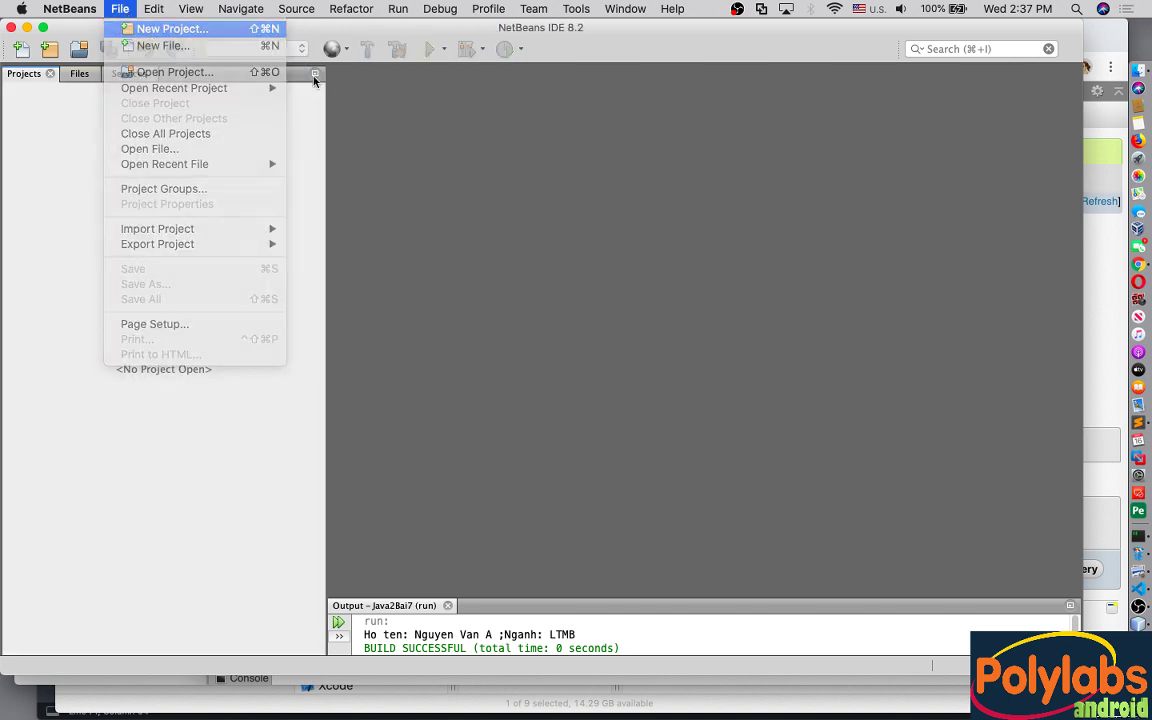
pyautogui.click(479, 278)
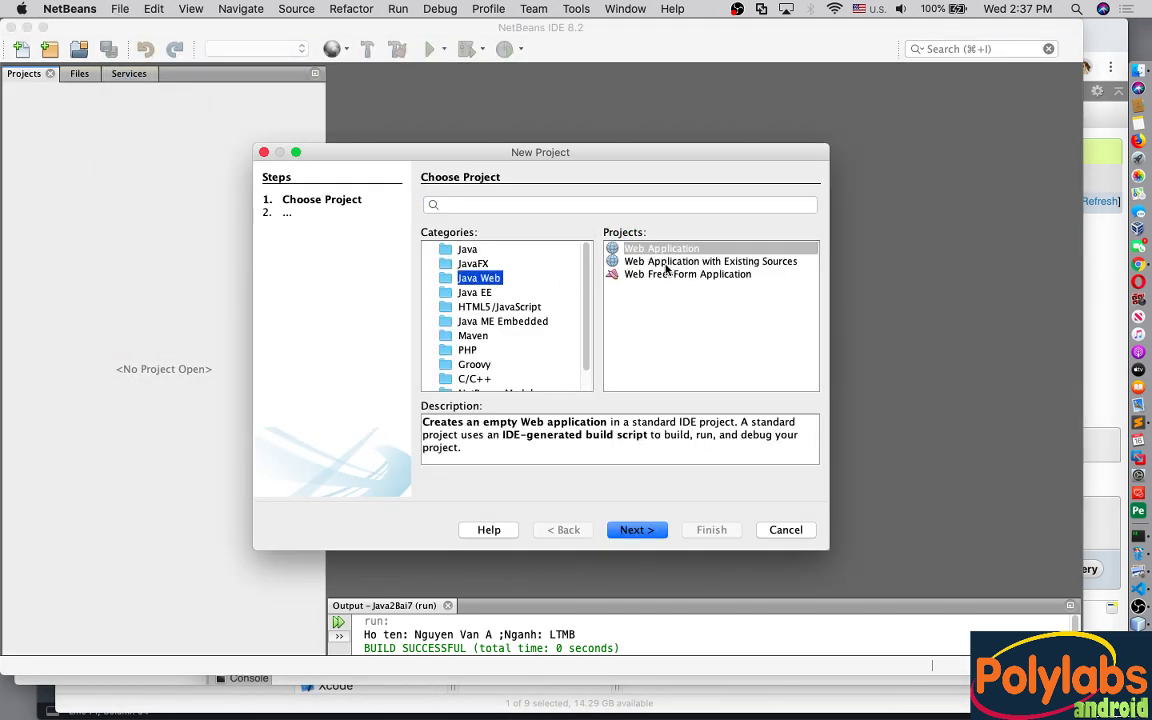
pyautogui.click(669, 310)
pyautogui.click(637, 529)
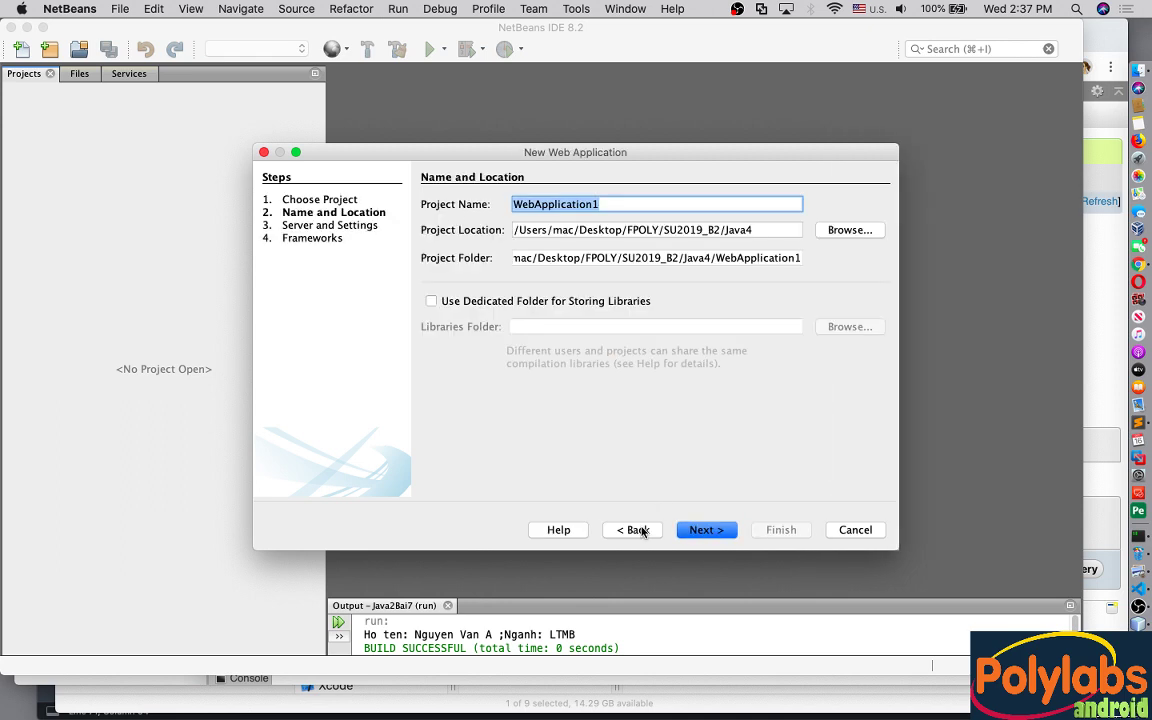
# Step: Name the project Java4Bai8Hibernate, accept the Apache Tomcat or TomEE server with Java EE 7 Web, and proceed to the frameworks
pyautogui.write('Hibernate')
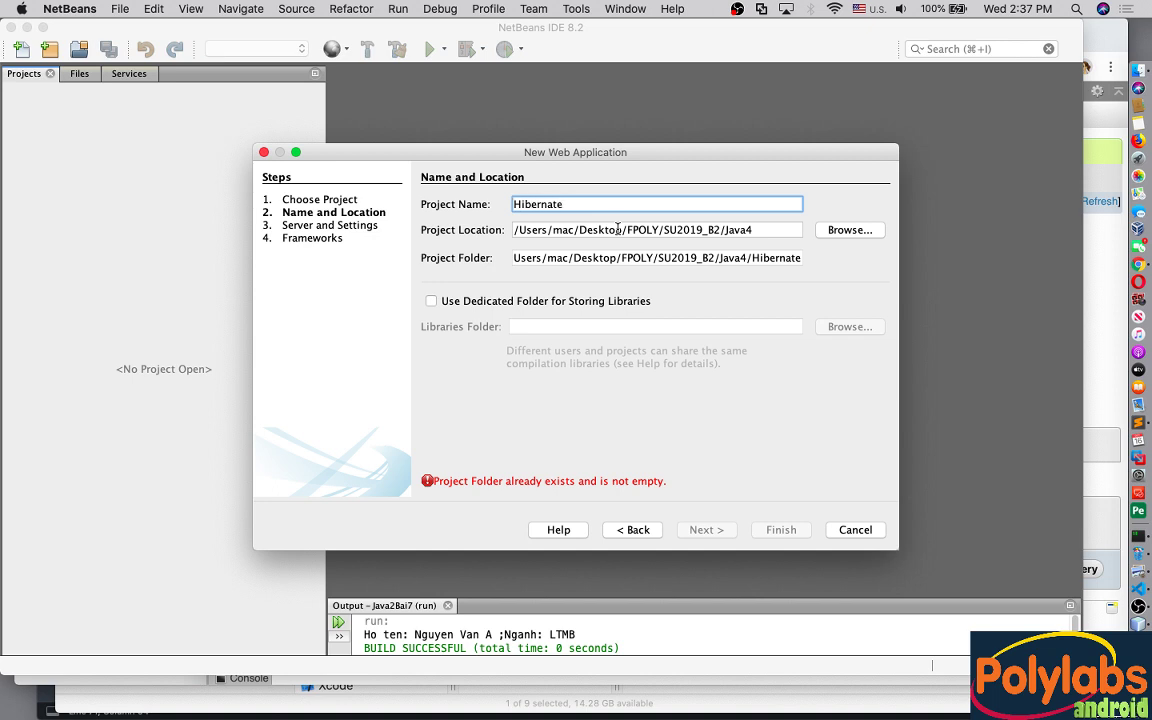
pyautogui.press('Home')
pyautogui.write('Java')
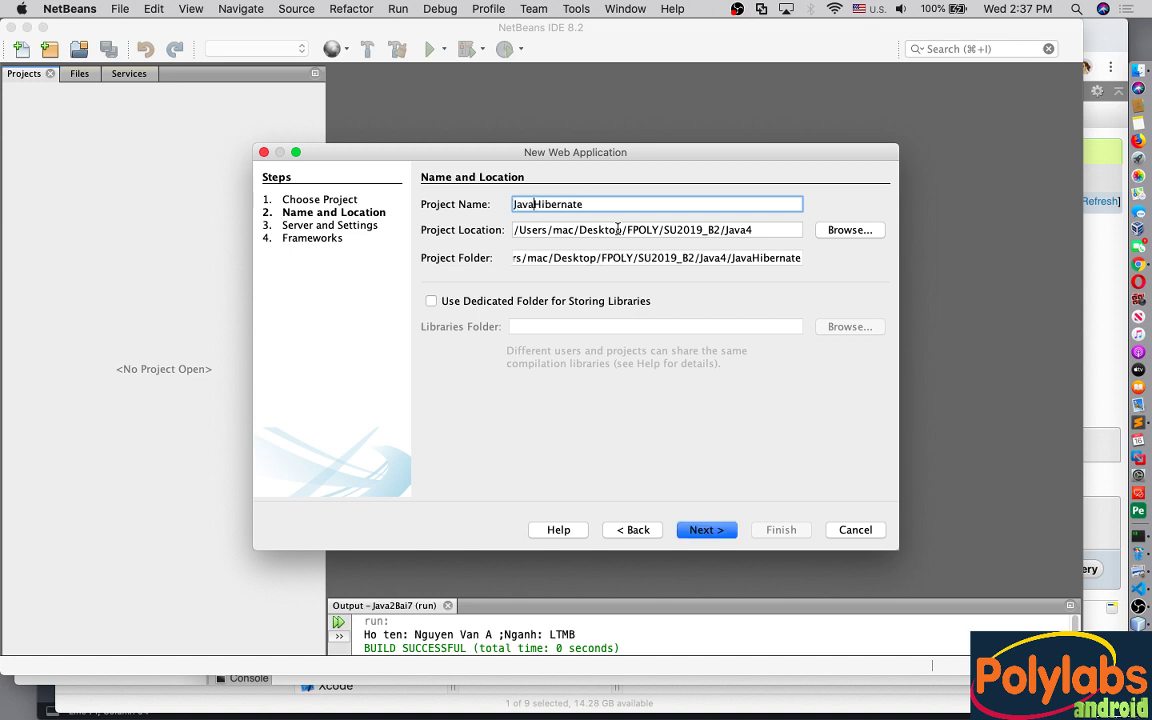
pyautogui.write('4Bai')
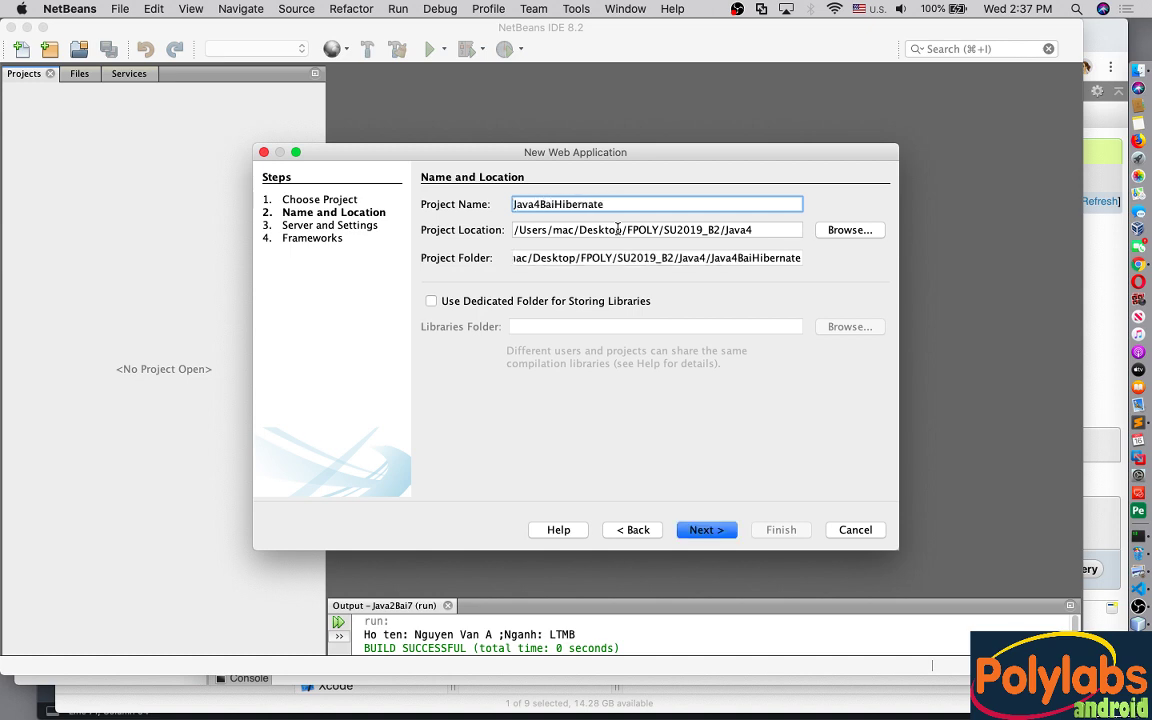
pyautogui.write('8')
pyautogui.click(685, 207)
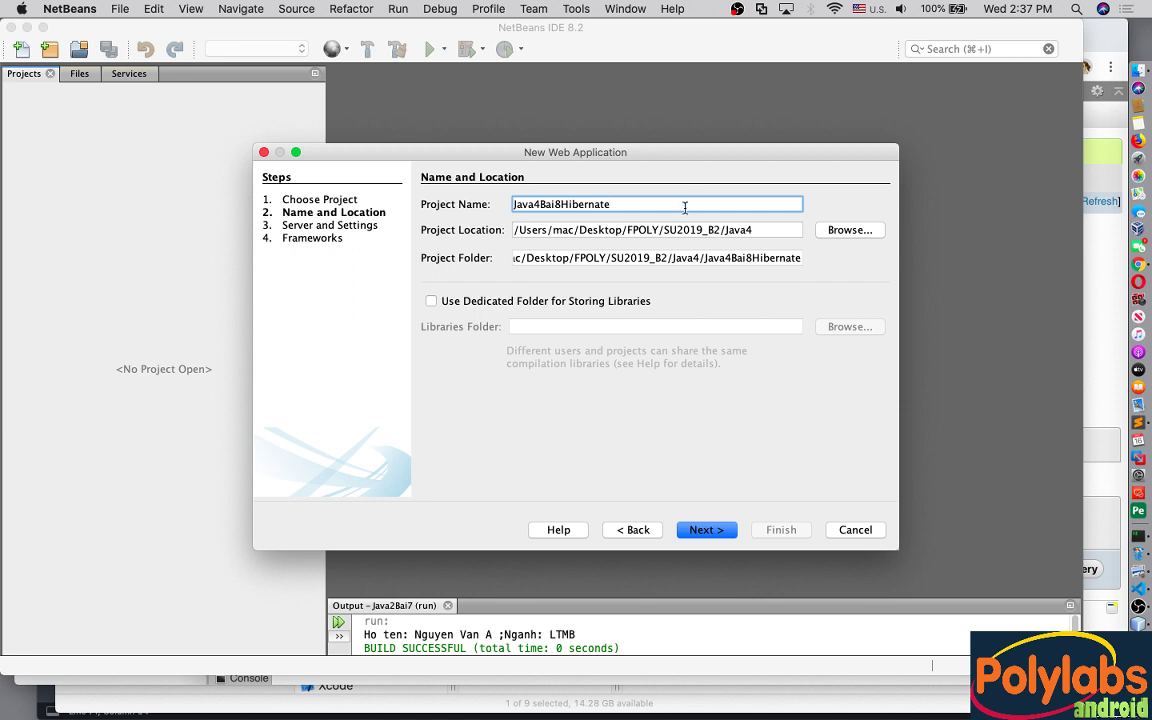
pyautogui.click(692, 531)
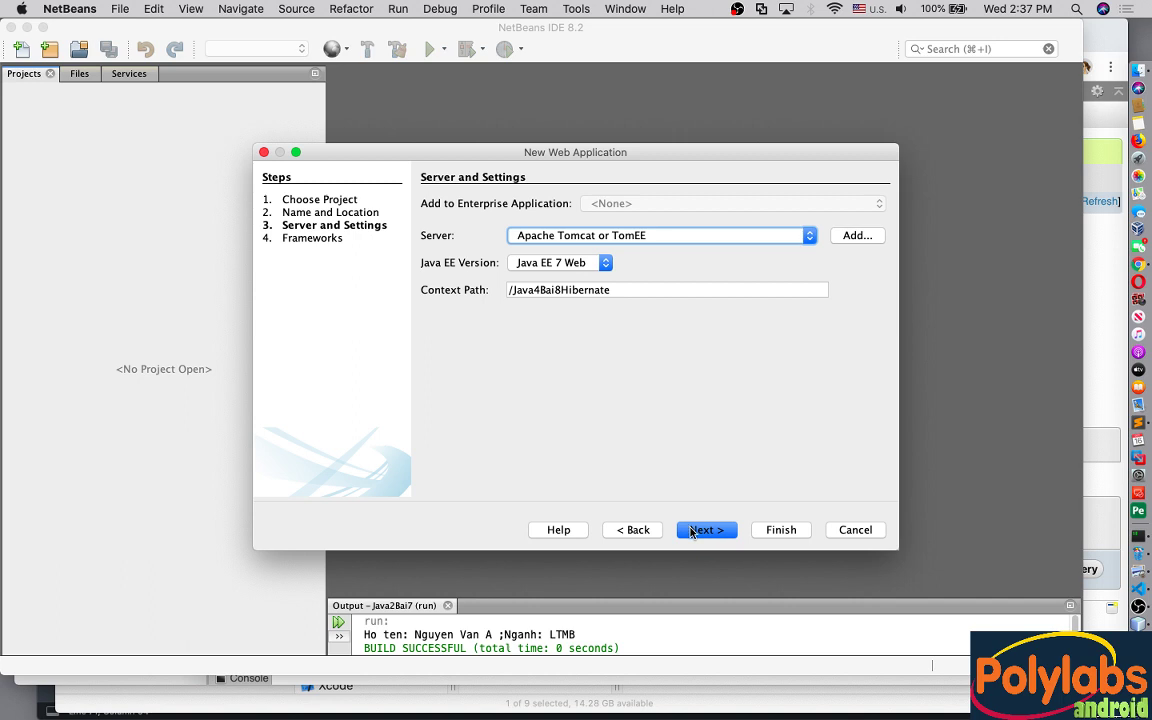
pyautogui.click(692, 531)
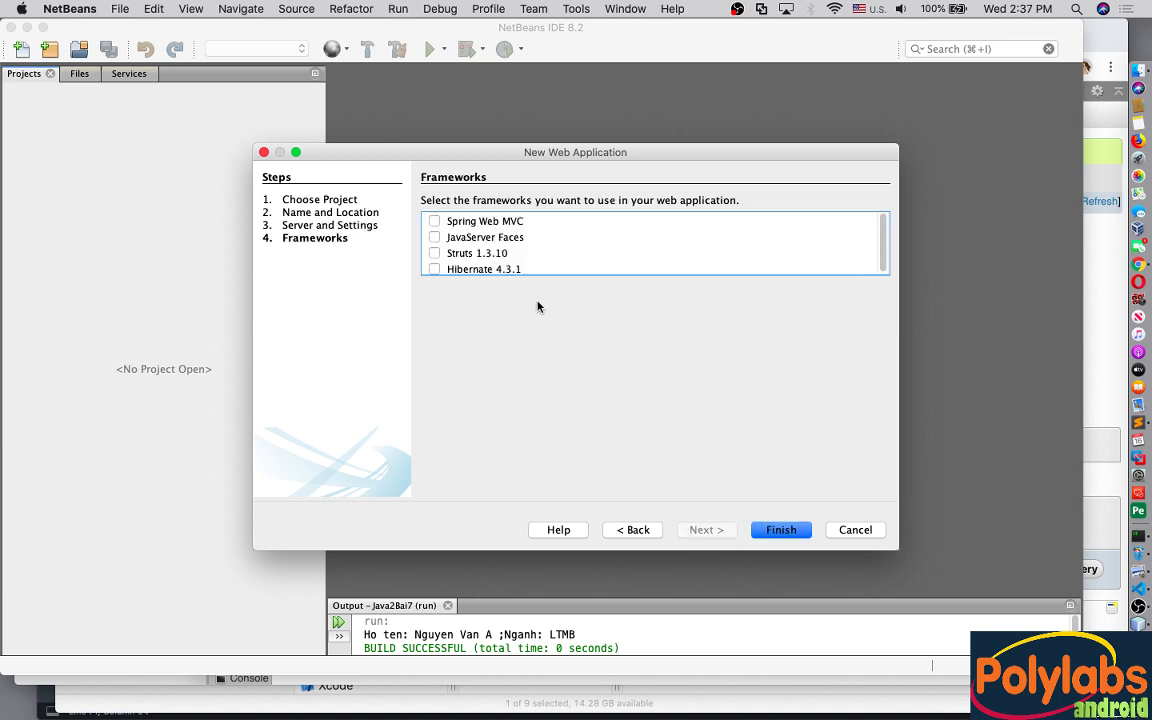
# Step: Add the Hibernate 4.3.1 framework with the JSP MySQL connection on localhost:3306 and finish creating the project
pyautogui.click(433, 269)
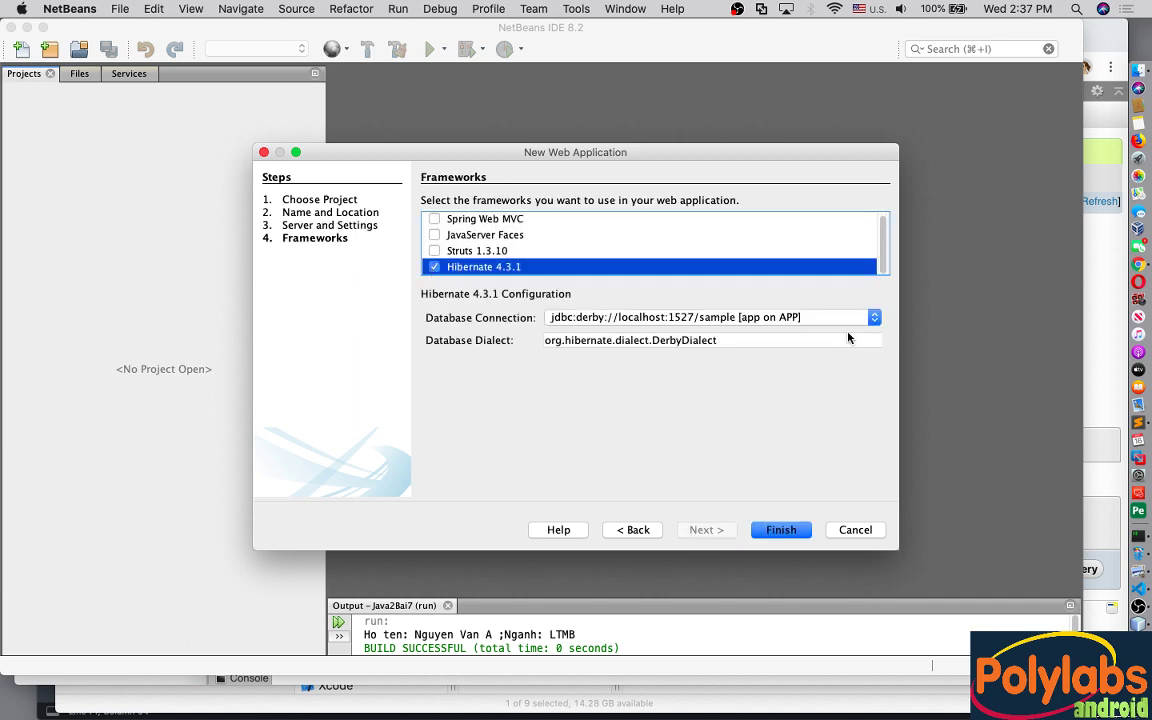
pyautogui.click(872, 318)
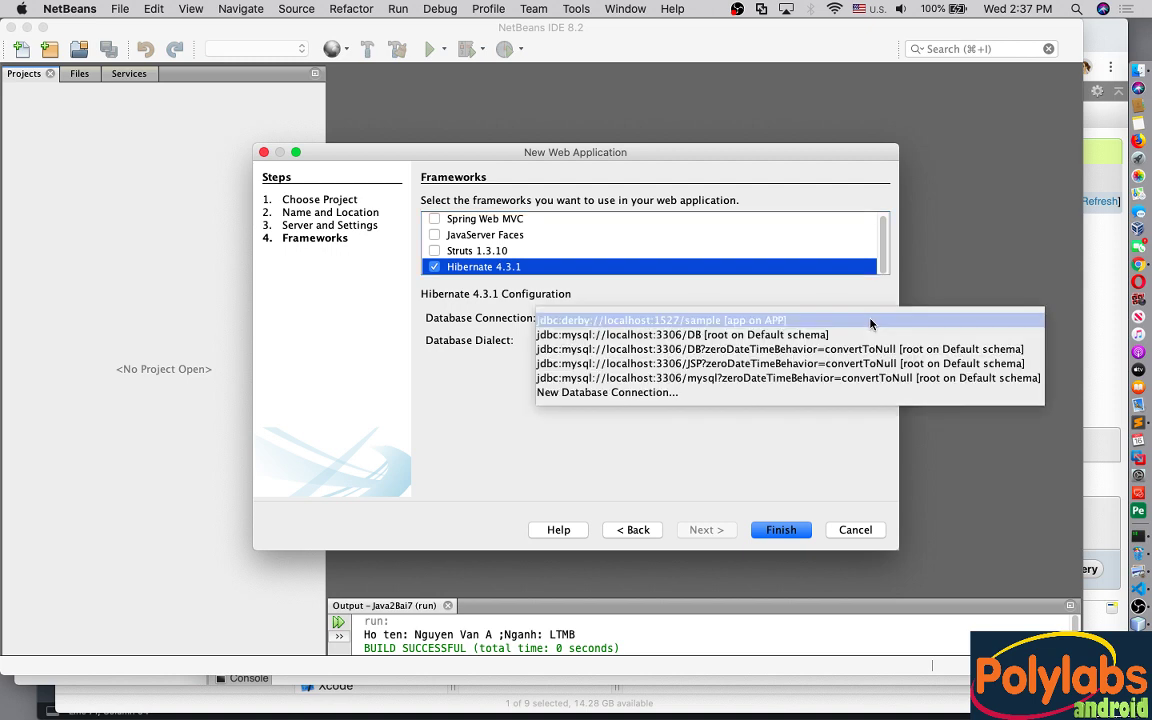
pyautogui.click(725, 365)
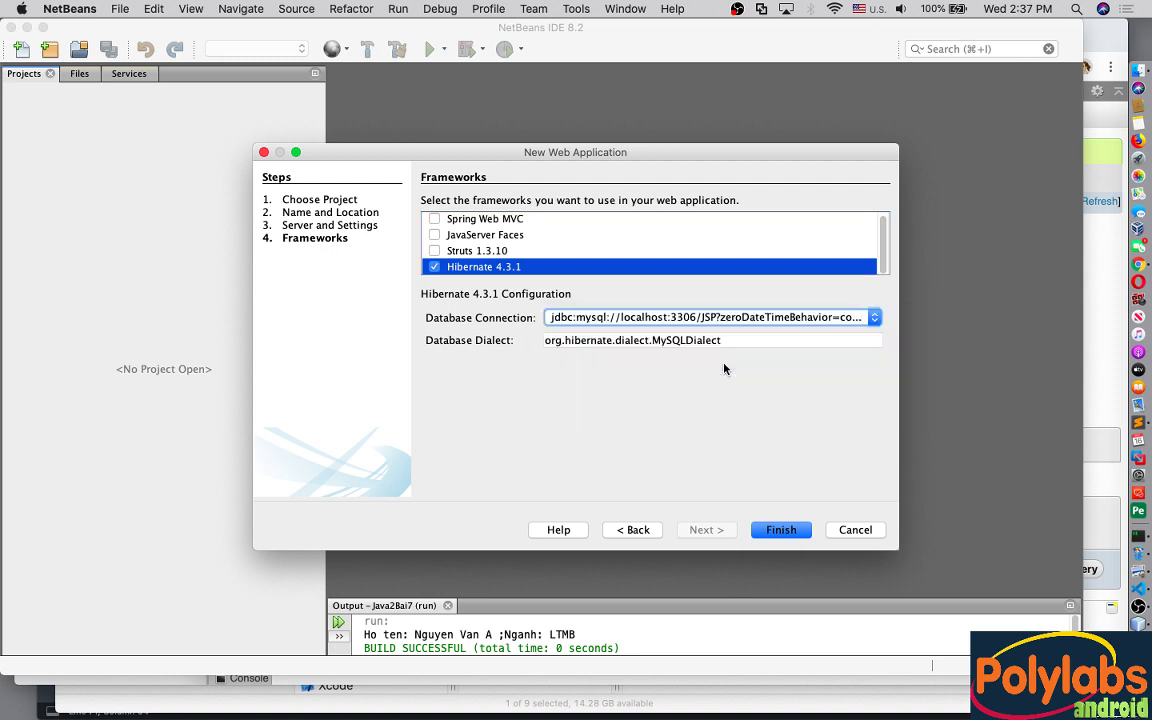
pyautogui.click(1138, 264)
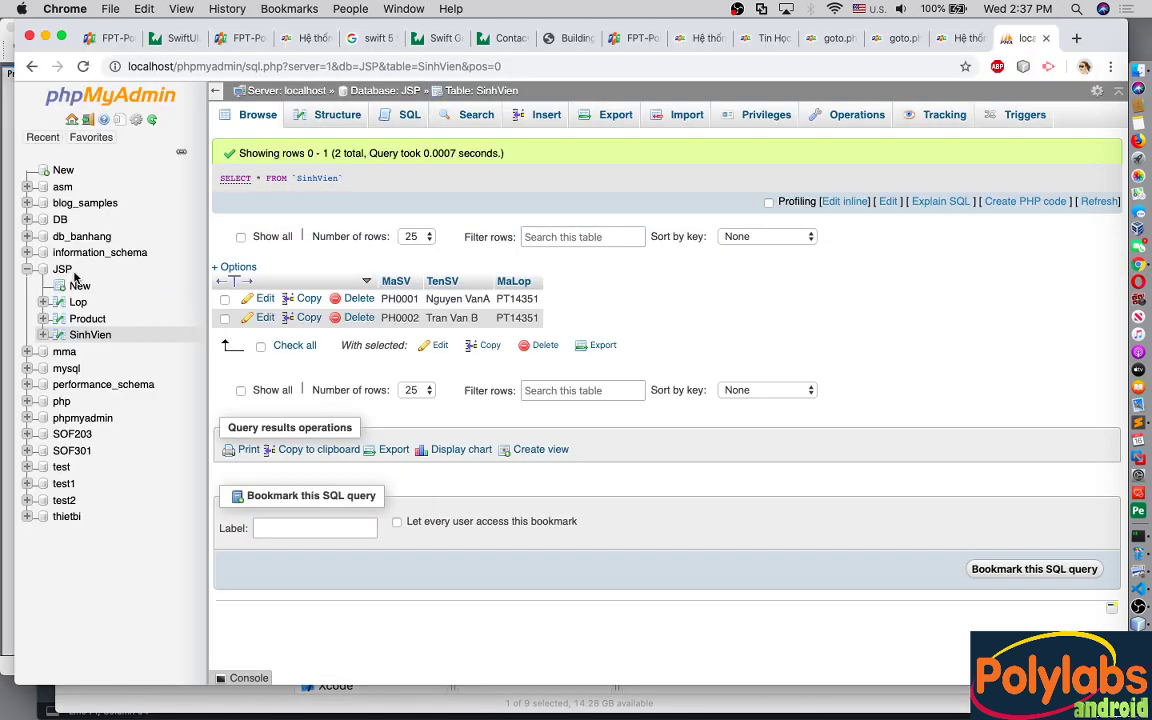
pyautogui.click(45, 36)
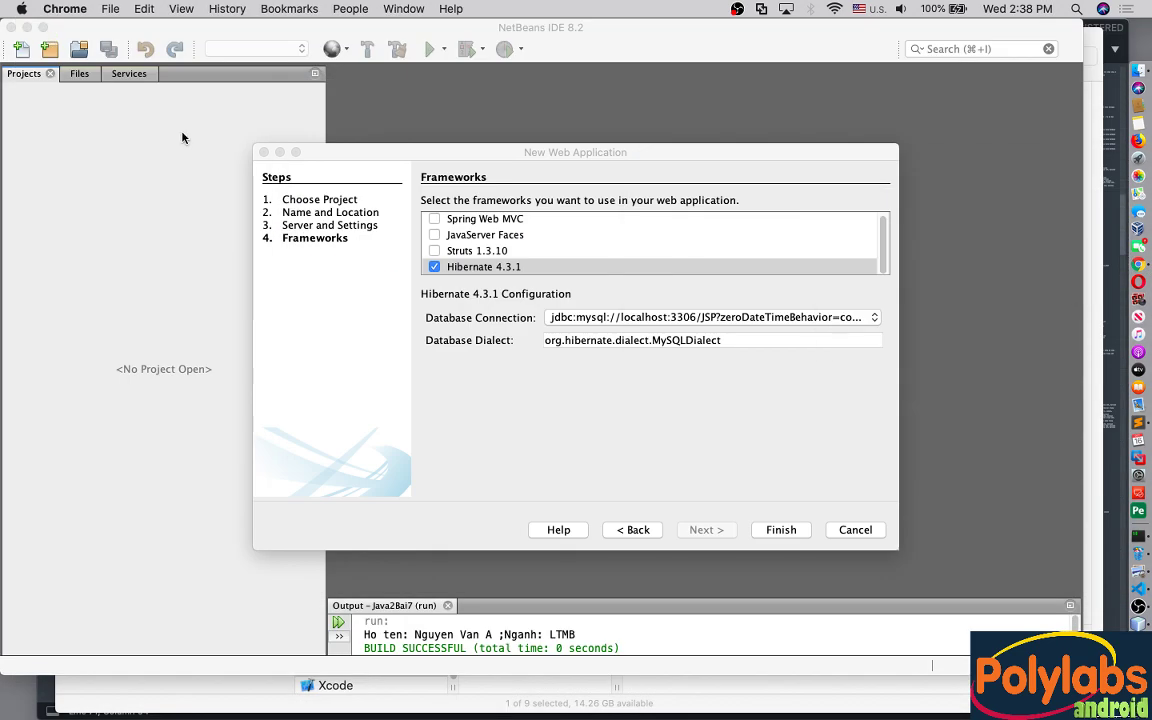
pyautogui.click(778, 530)
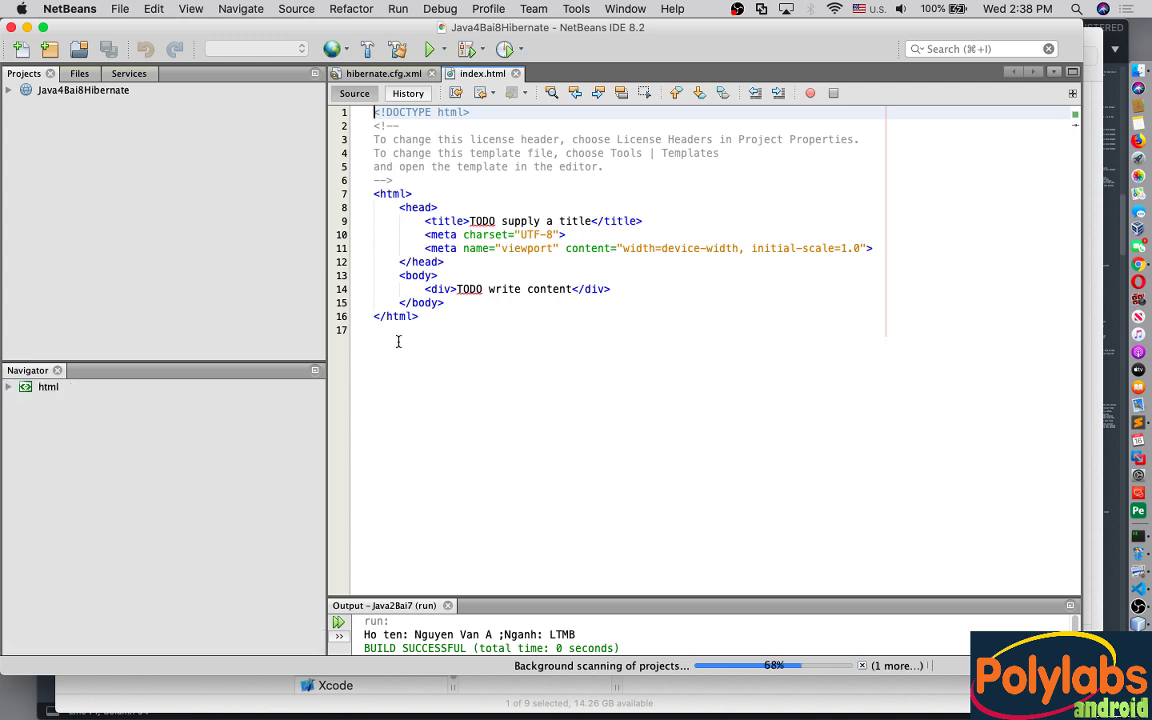
# Step: Open hibernate.cfg.xml from the default package under the project's Source Packages
pyautogui.click(8, 90)
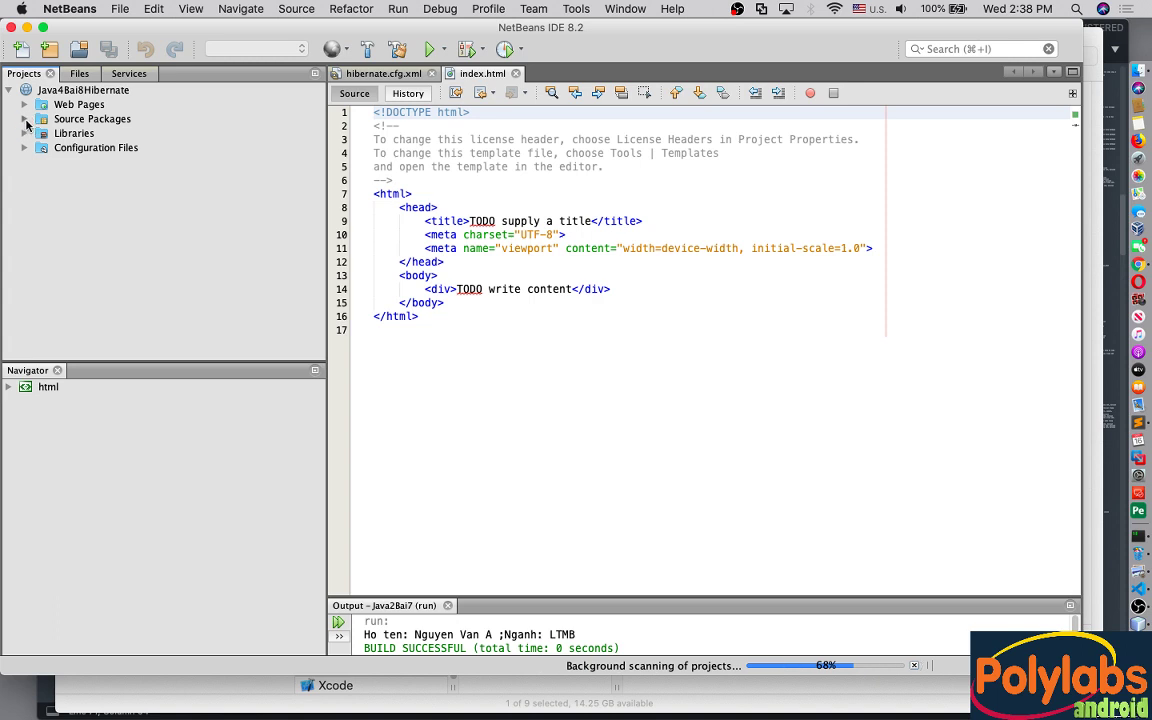
pyautogui.click(25, 120)
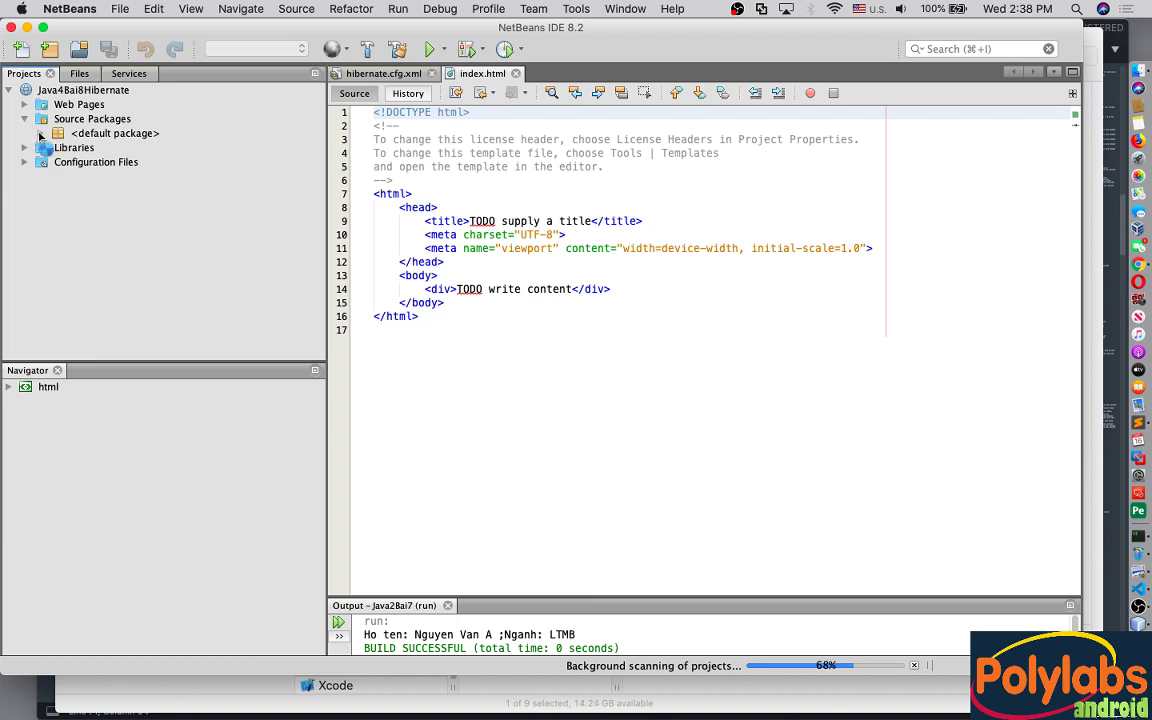
pyautogui.click(41, 133)
pyautogui.click(129, 149)
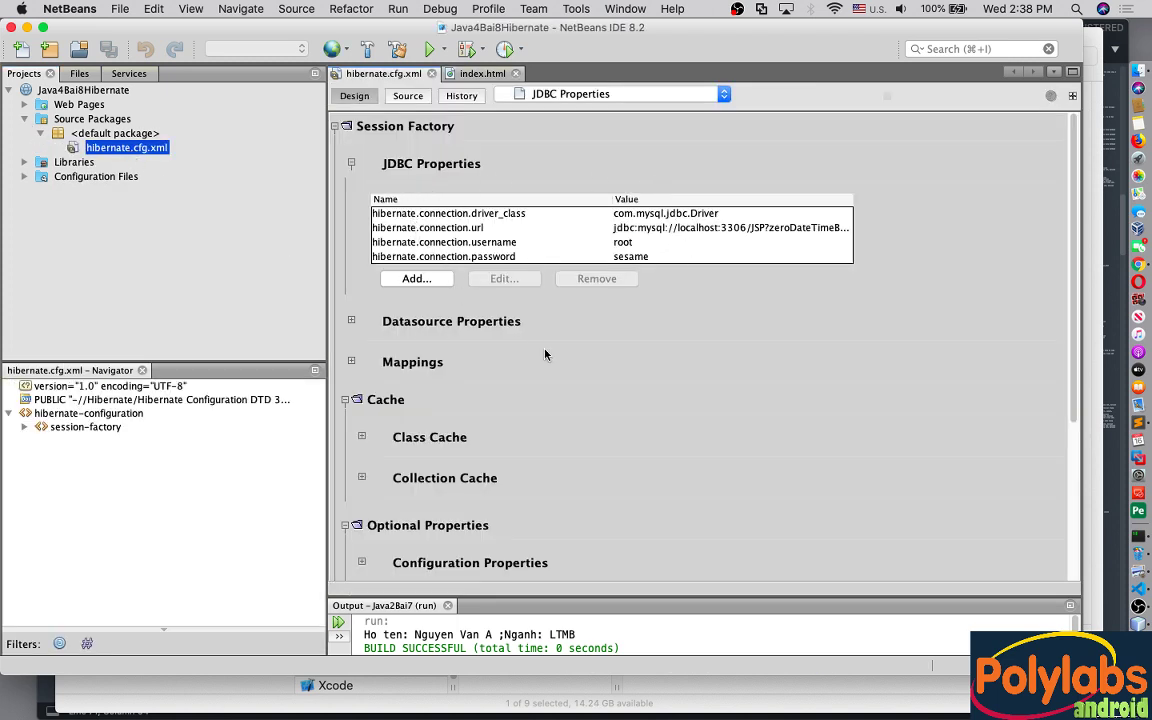
# Step: Add the hibernate.show_sql property with value true to the optional Configuration Properties
pyautogui.scroll(-2, 546, 355)
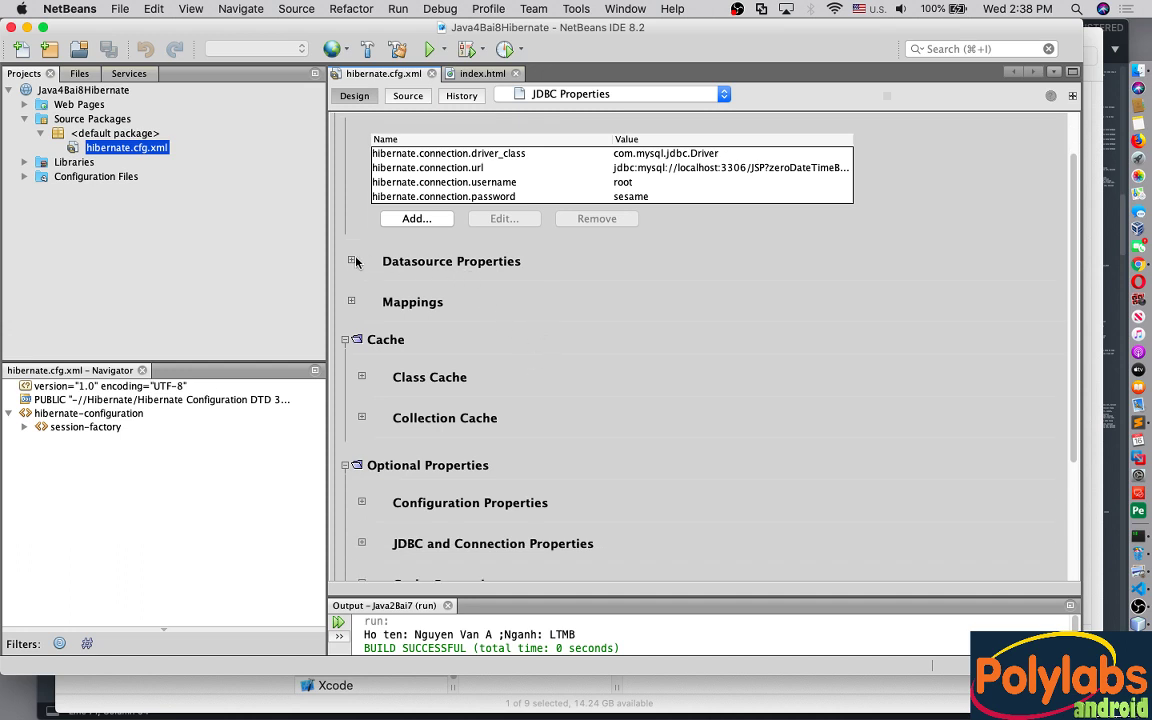
pyautogui.scroll(-2, 413, 305)
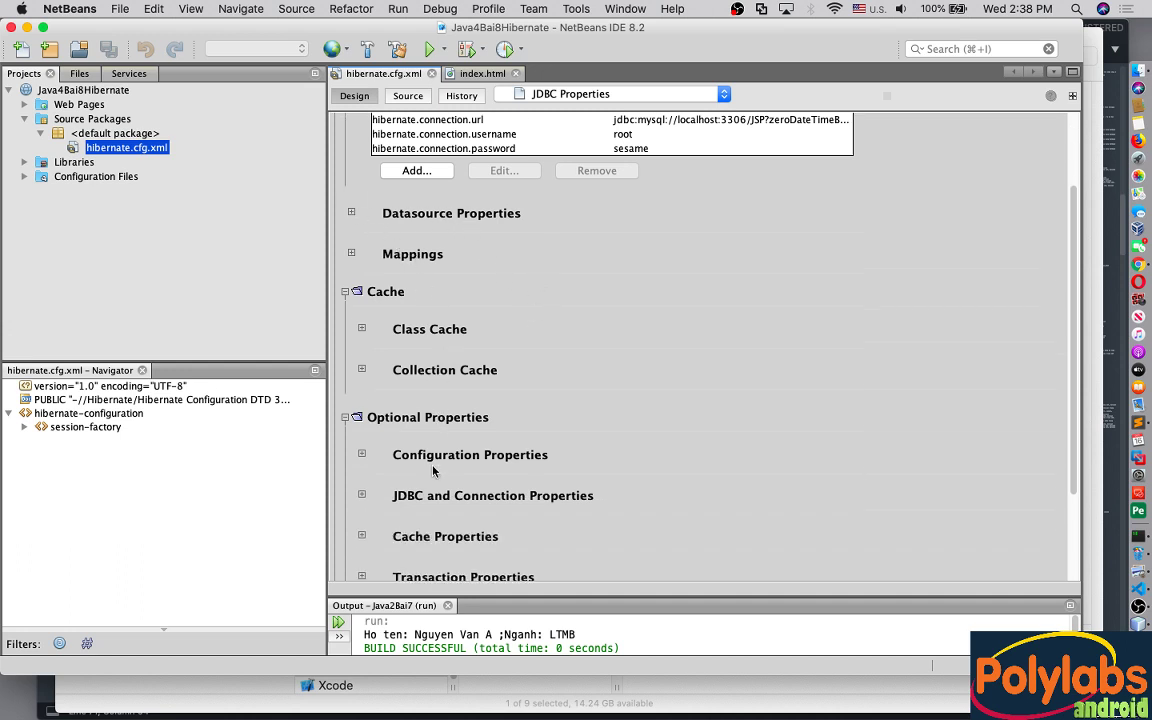
pyautogui.click(369, 458)
pyautogui.scroll(-4, 371, 463)
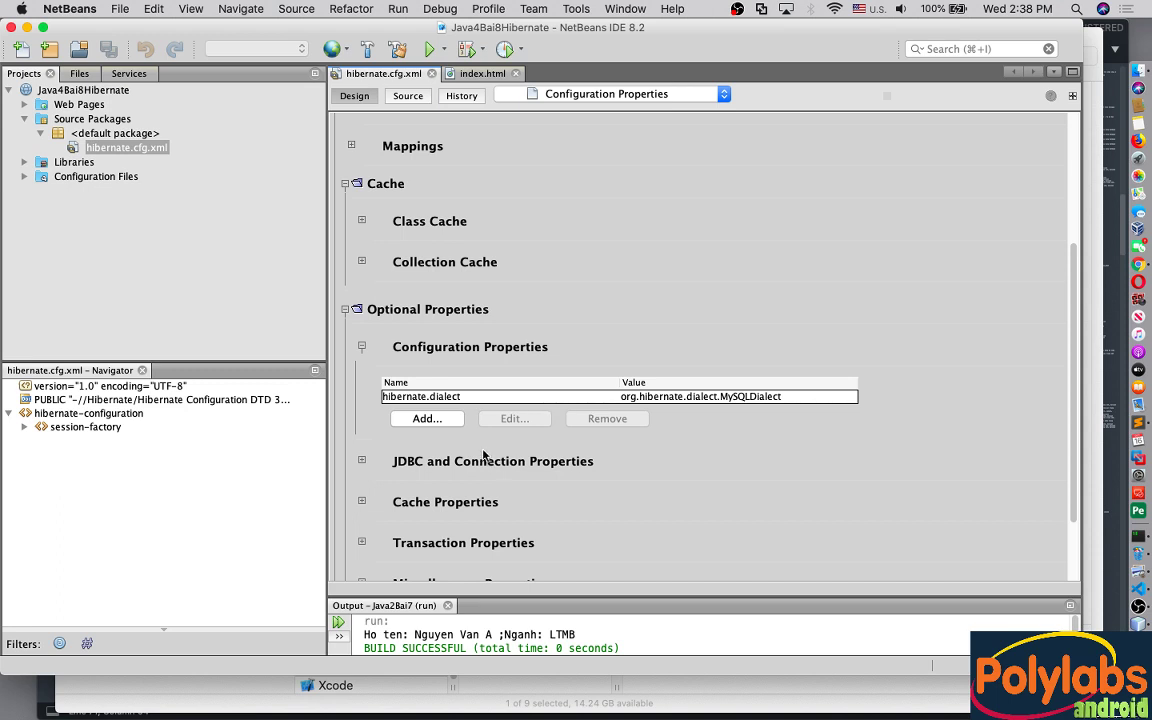
pyautogui.click(440, 419)
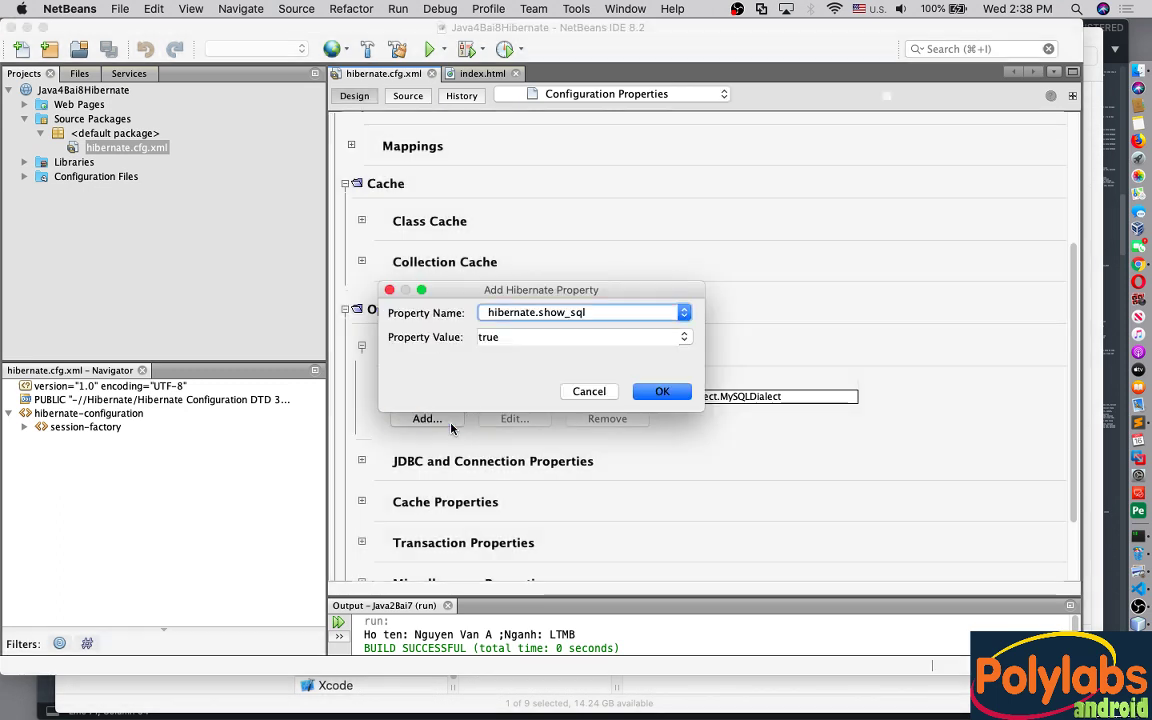
pyautogui.click(660, 391)
# Step: Add the hibernate.current_session_context_class property with value thread to the Miscellaneous Properties
pyautogui.scroll(-3, 640, 410)
pyautogui.click(520, 482)
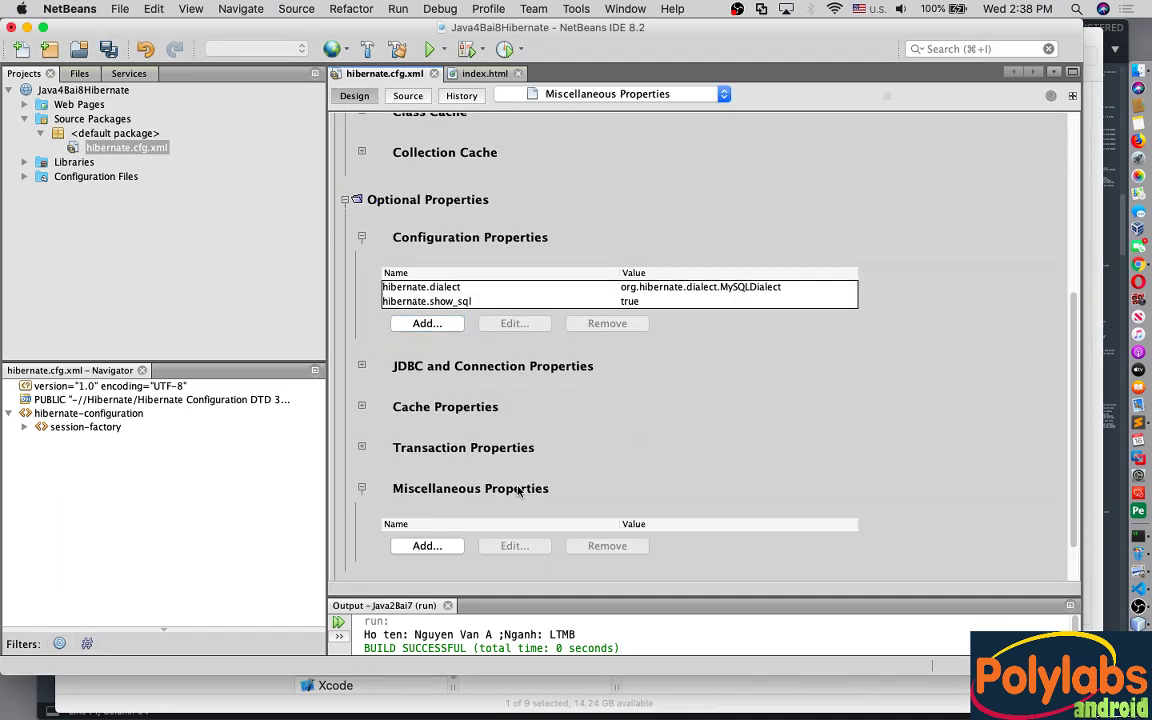
pyautogui.click(450, 487)
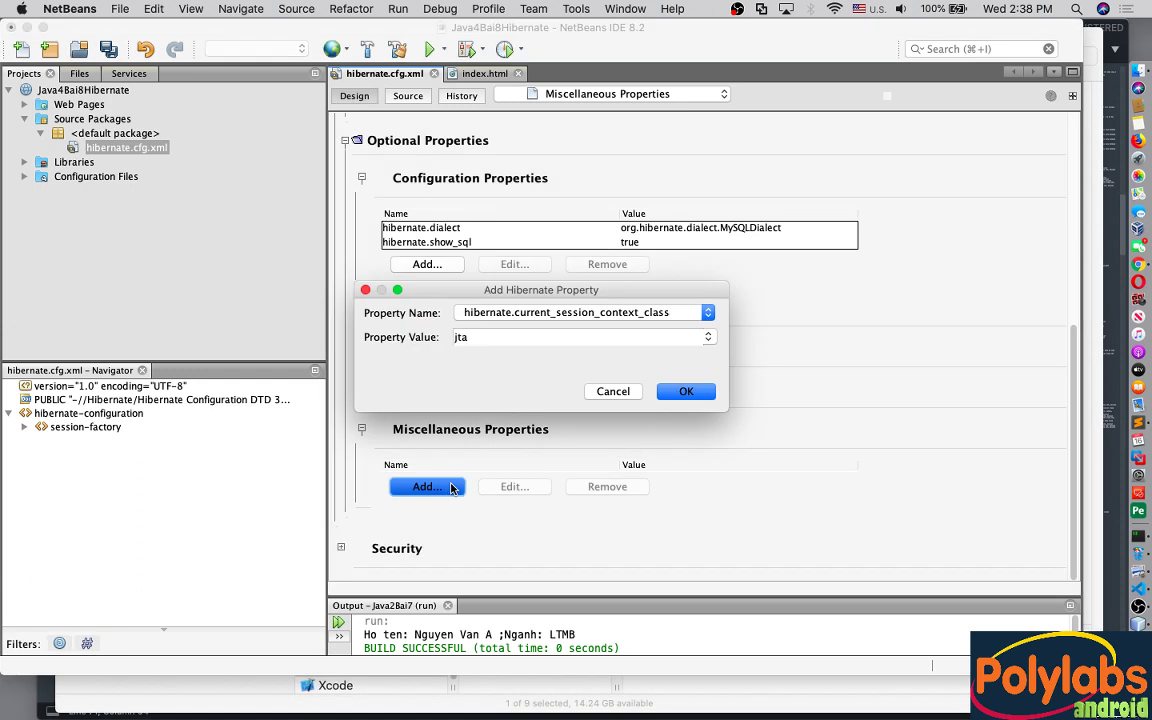
pyautogui.click(708, 340)
pyautogui.click(568, 370)
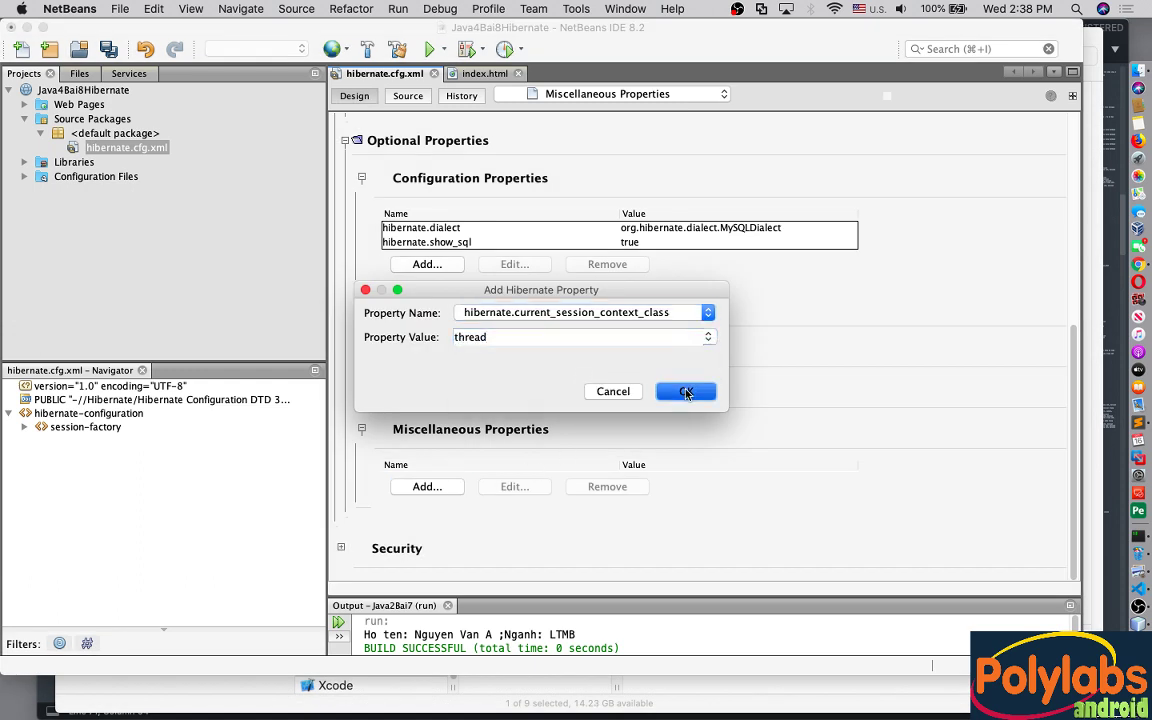
pyautogui.click(686, 391)
# Step: Add the hibernate.query.factory_class property with the ASTQueryTranslatorFactory value to the Miscellaneous Properties and save hibernate.cfg.xml
pyautogui.click(427, 500)
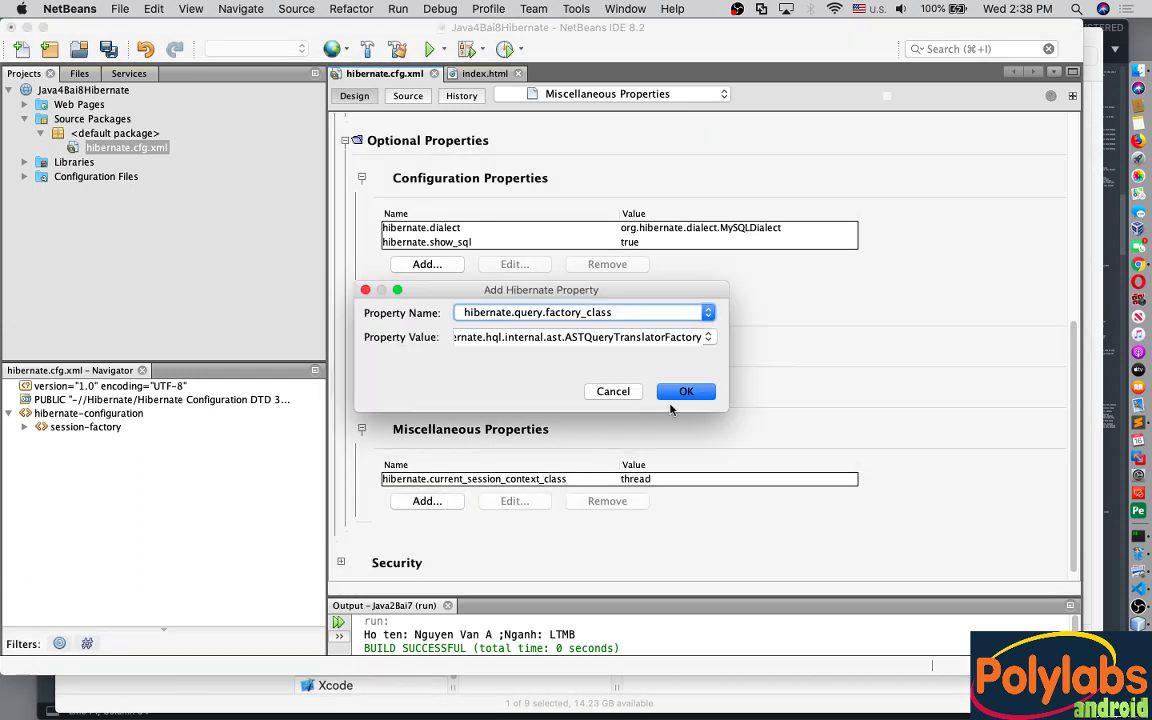
pyautogui.click(686, 392)
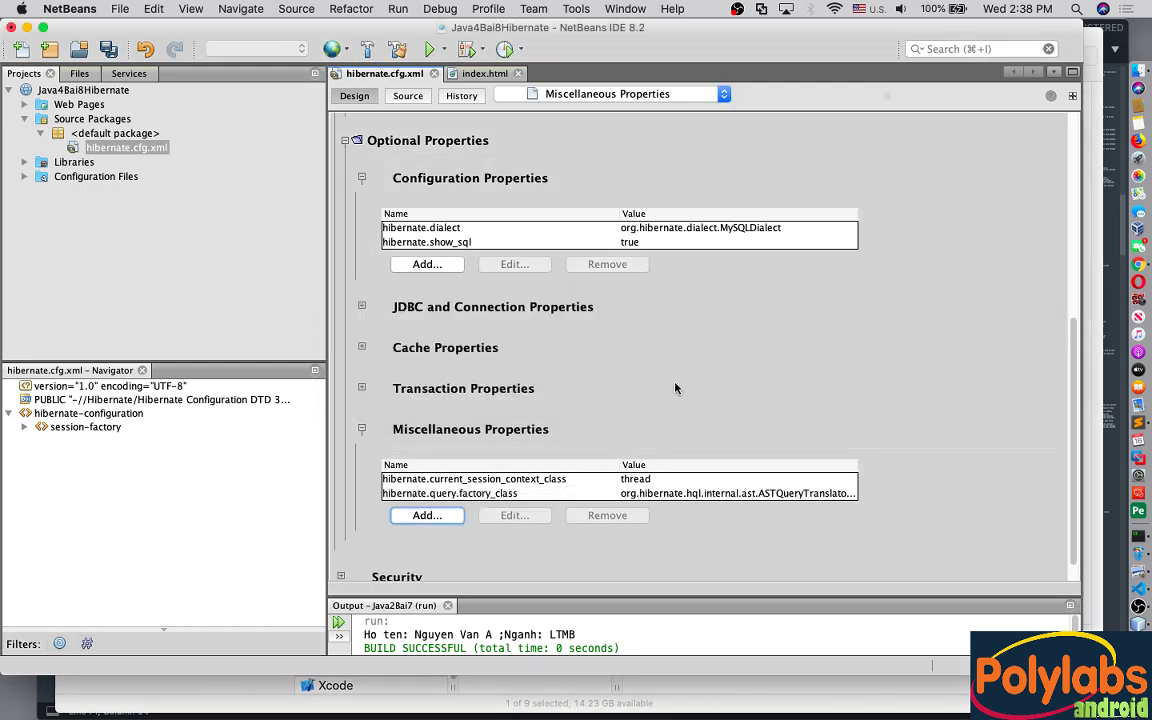
pyautogui.press('super+s')
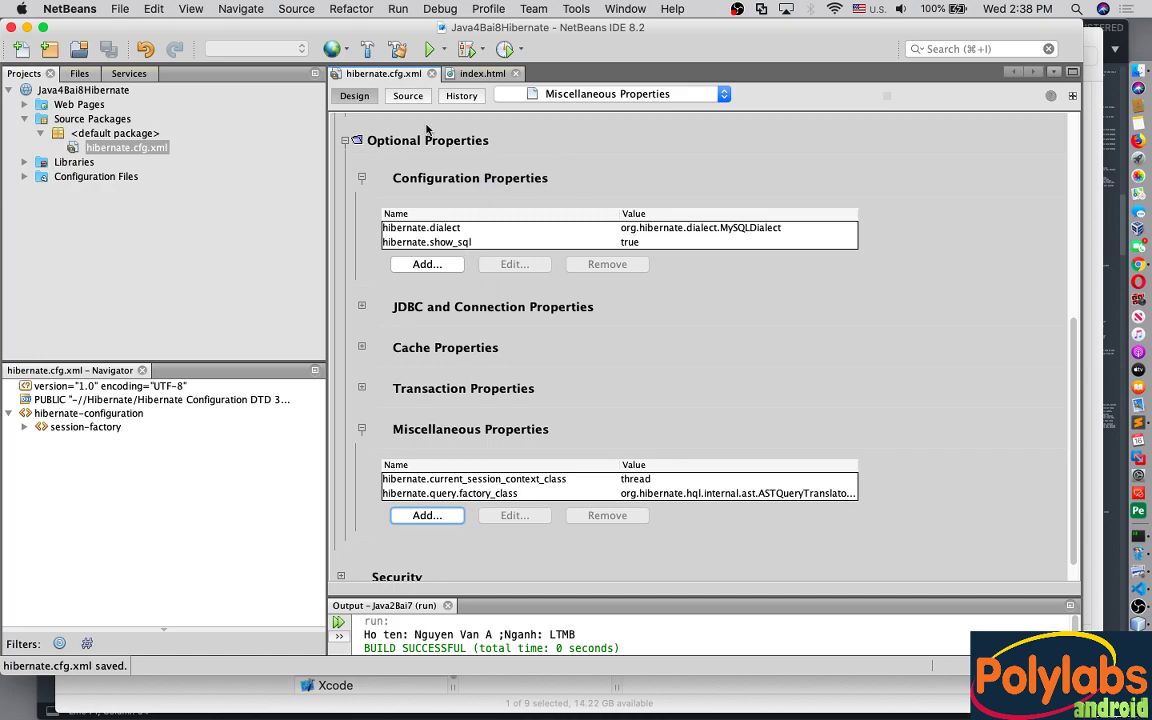
# Step: Examine the session-factory properties in the XML source of hibernate.cfg.xml, widening the editor to show the full lines
pyautogui.click(405, 96)
pyautogui.scroll(-10, 557, 378)
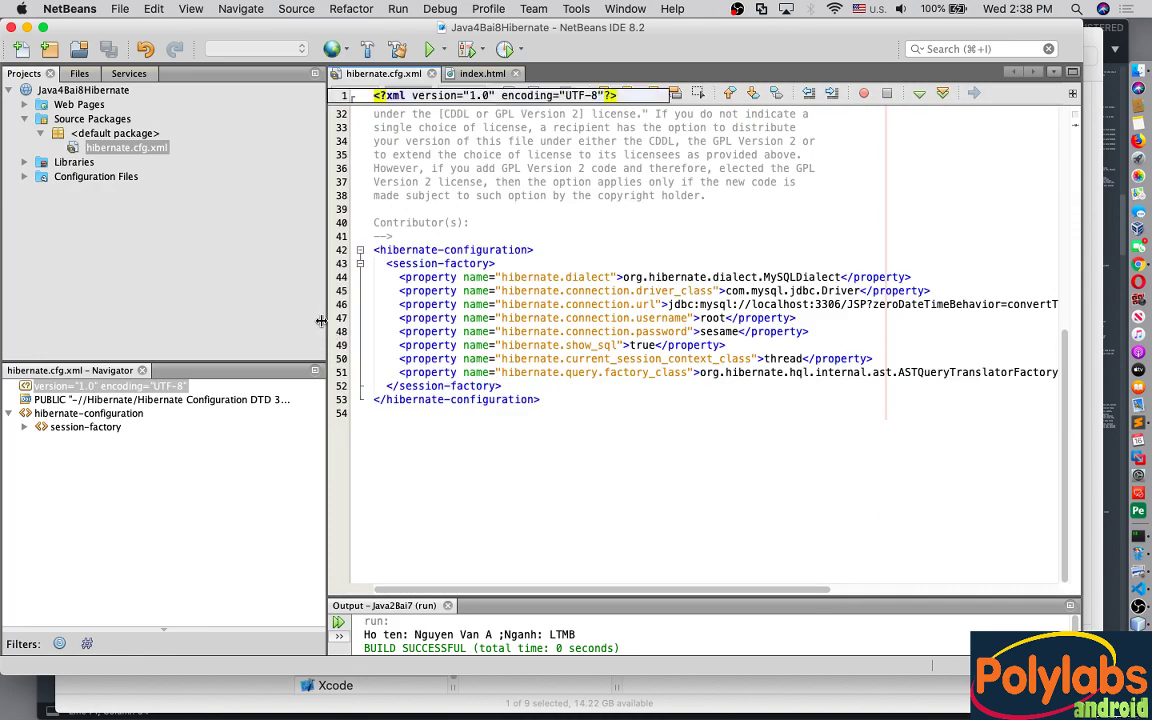
pyautogui.moveTo(326, 325); pyautogui.dragTo(171, 348)
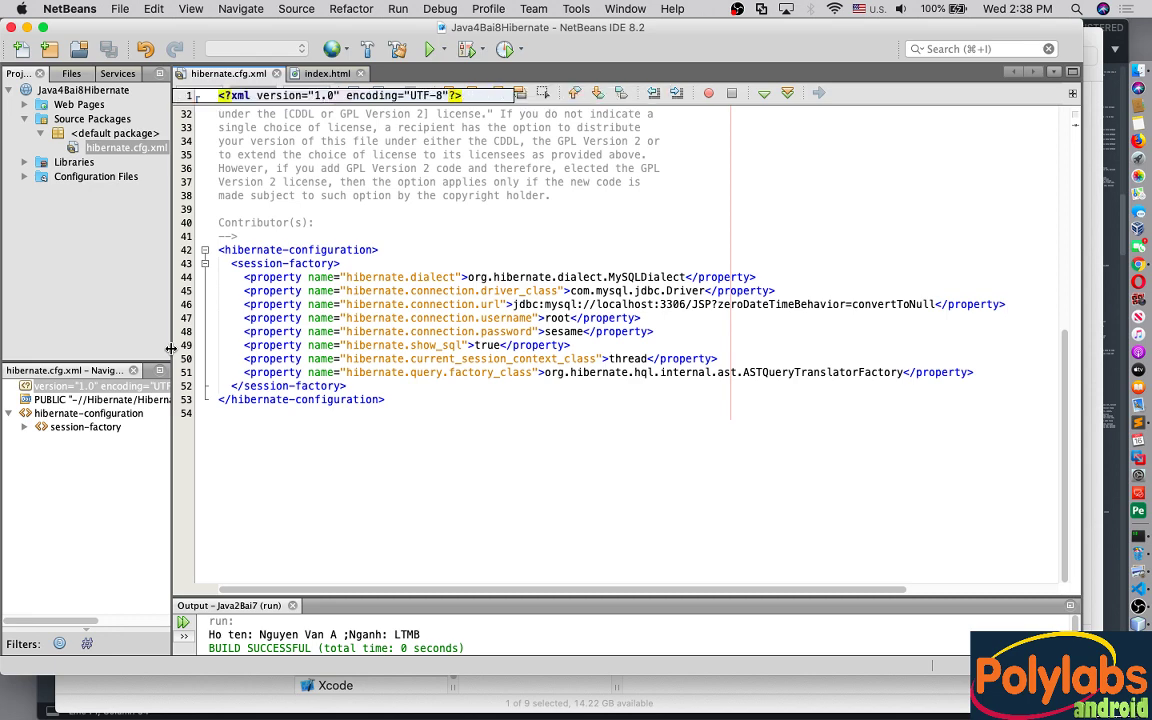
# Step: Switch to phpMyAdmin in Chrome and browse the rows of the Product, Lop and SinhVien tables
pyautogui.click(1138, 404)
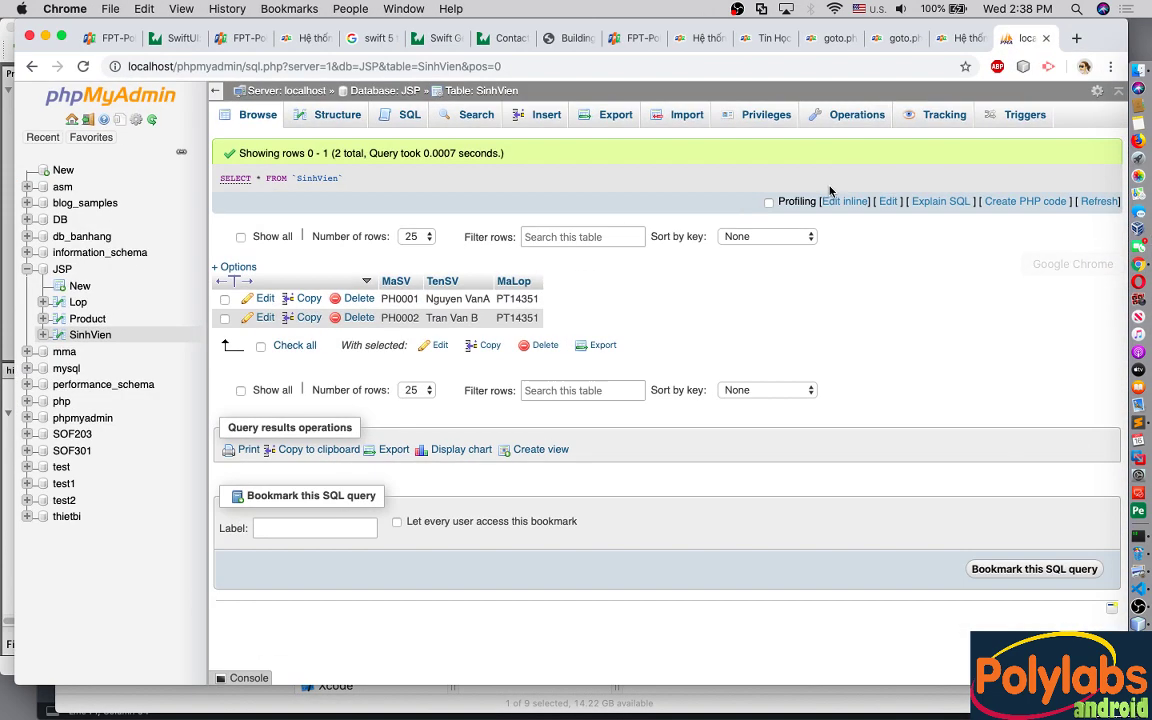
pyautogui.click(82, 320)
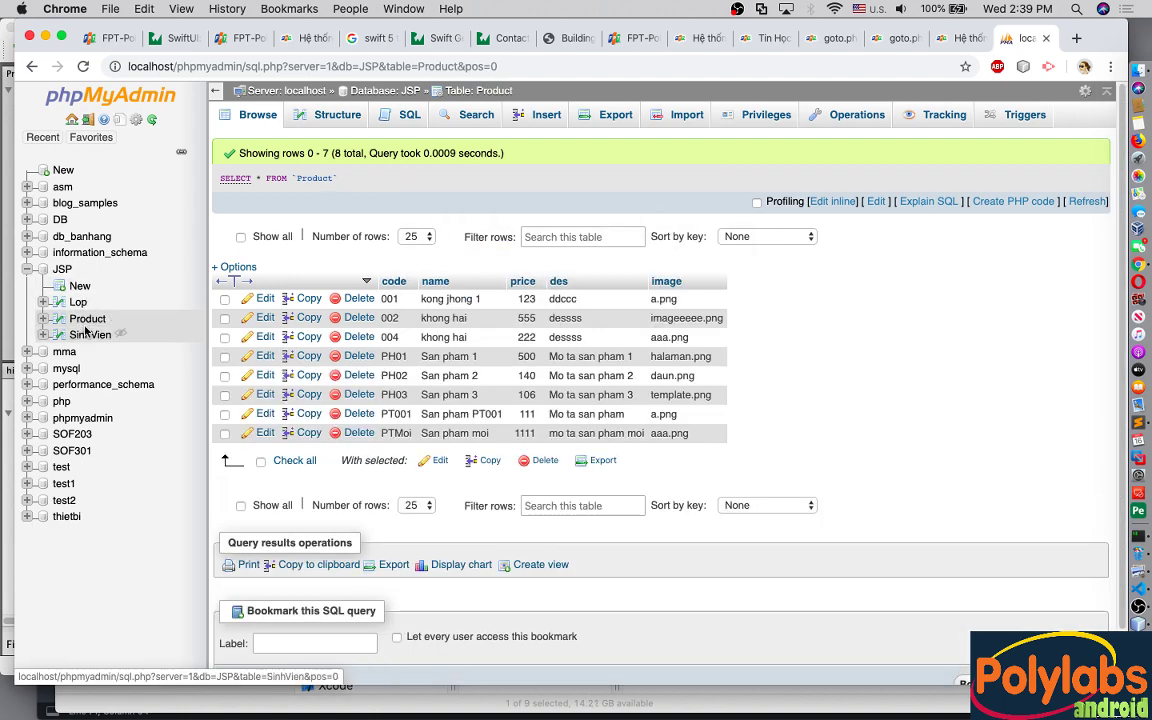
pyautogui.click(80, 303)
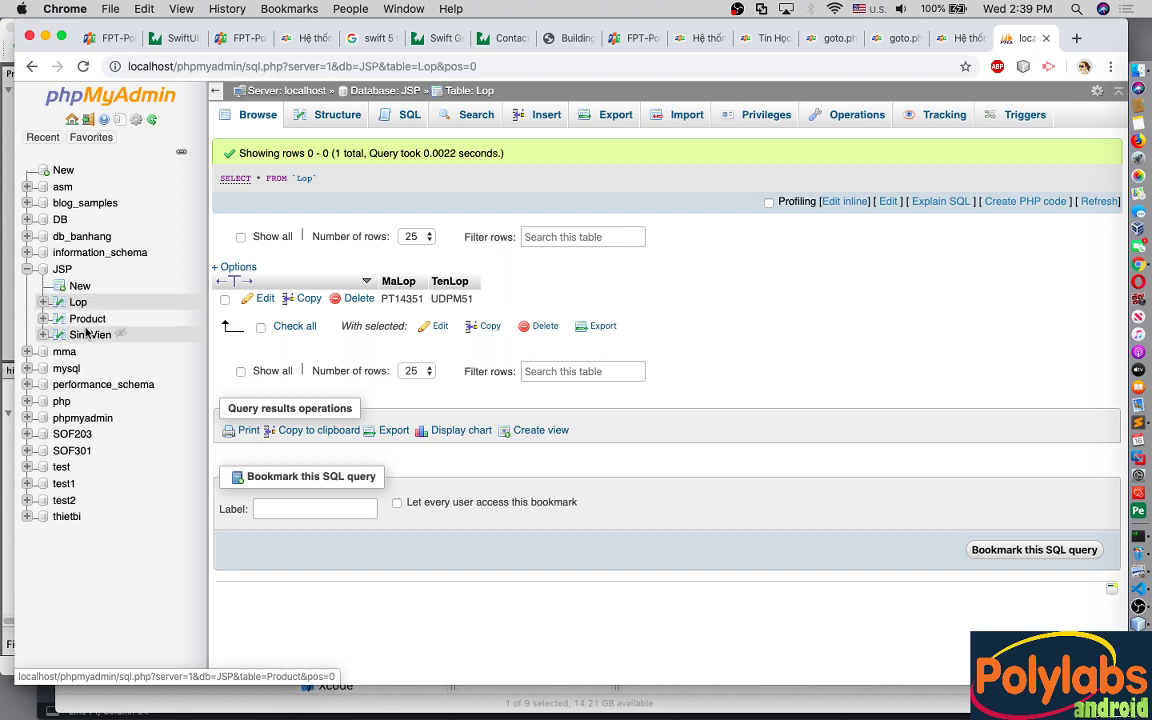
pyautogui.click(87, 336)
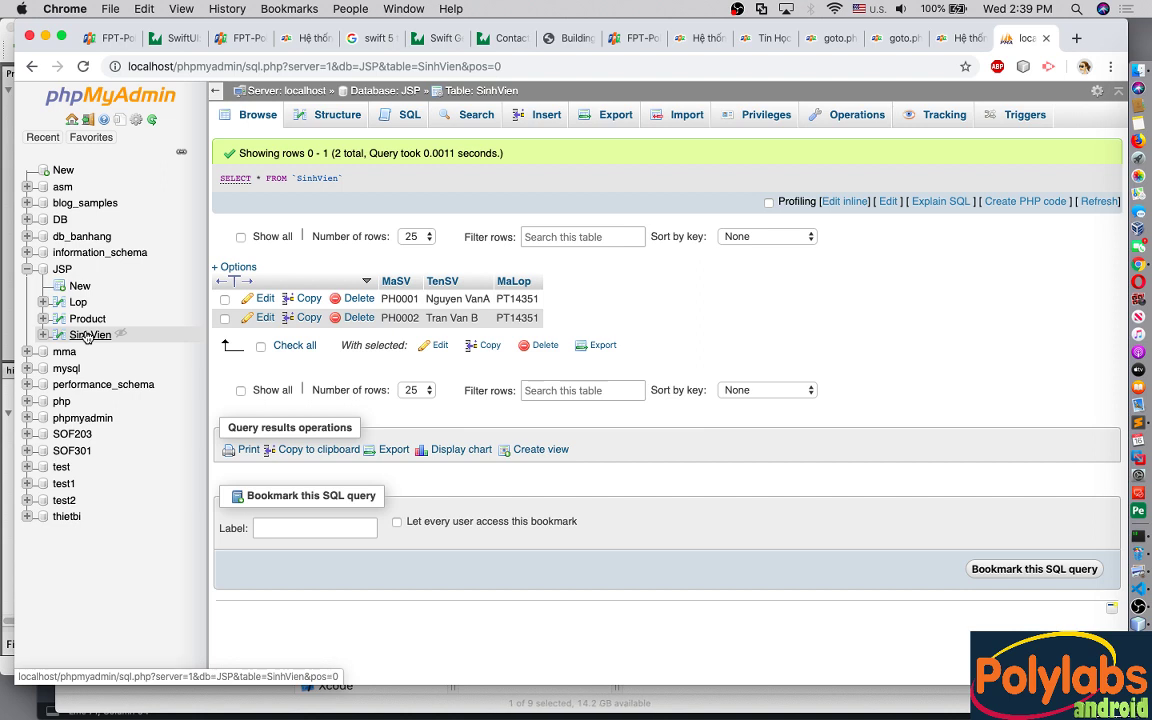
pyautogui.click(88, 336)
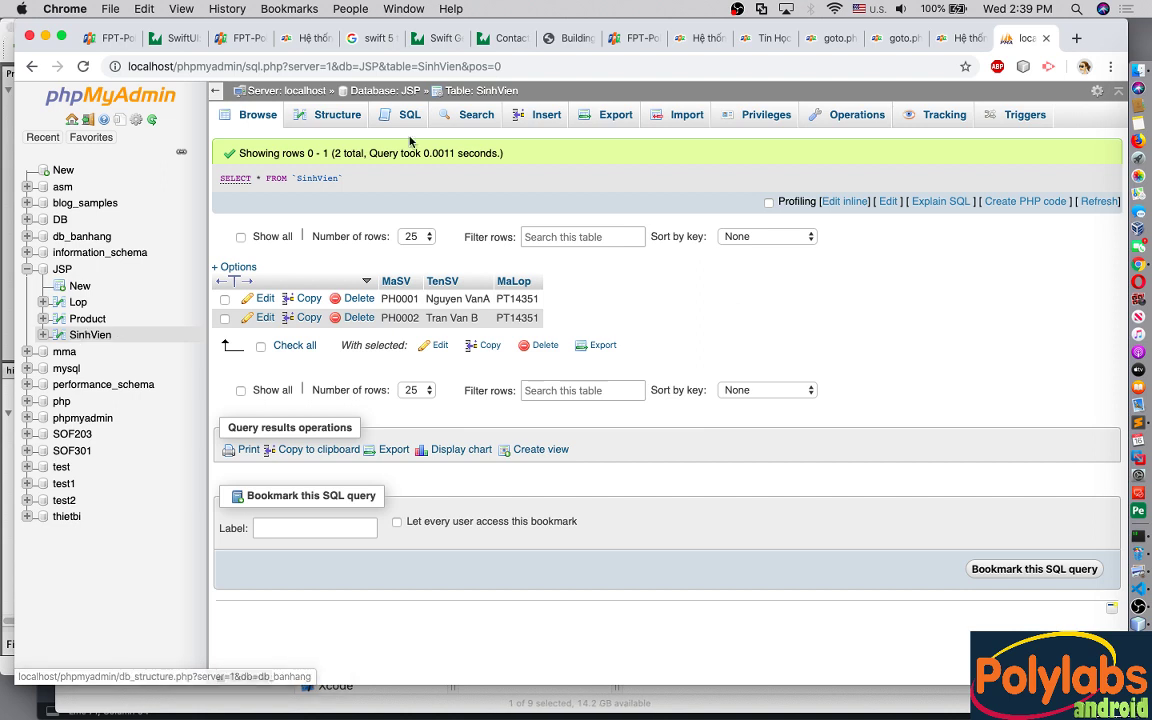